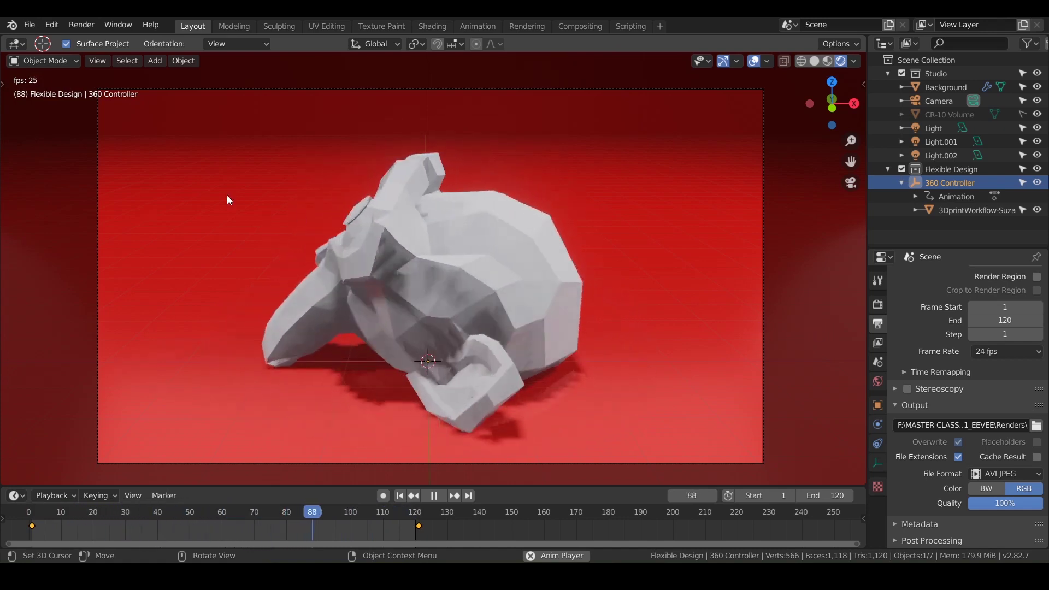
- Start a new file from the General template
{"action": "left_click", "coordinate": [29, 25]}
{"action": "mouse_move", "coordinate": [126, 40]}
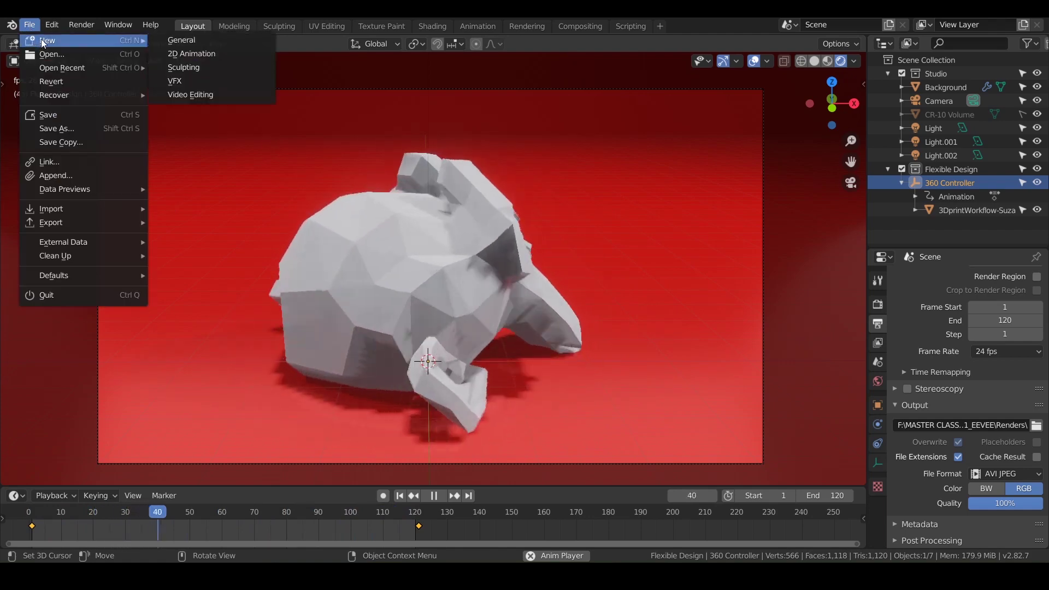
{"action": "left_click", "coordinate": [181, 44]}
{"action": "left_click", "coordinate": [483, 305]}
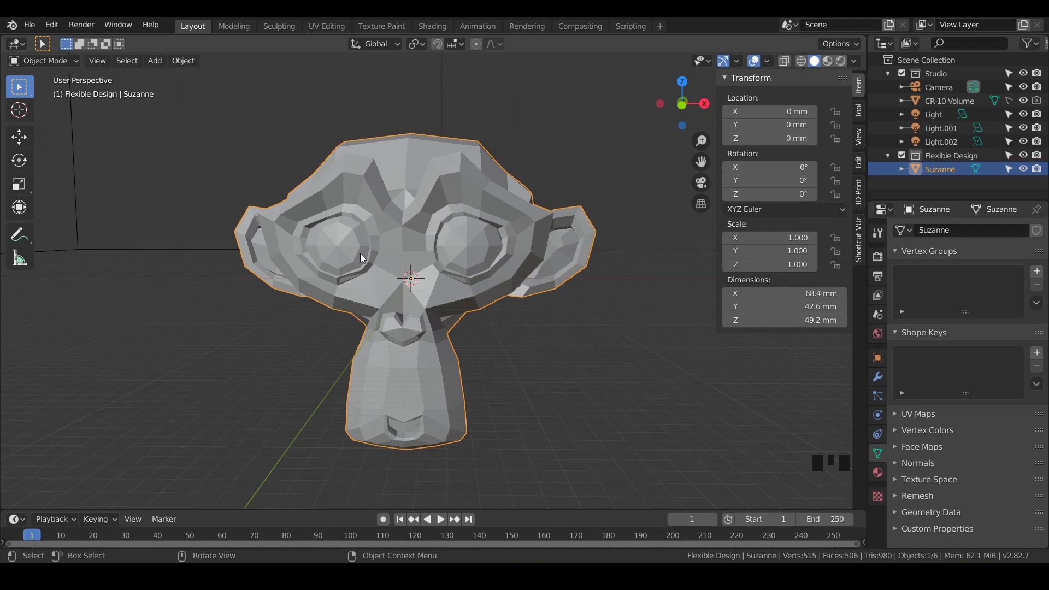
- Save the new file as EEVEE STUDIO in the Blender folder of the 11_EEVEE course directory
{"action": "left_click", "coordinate": [30, 25]}
{"action": "left_click", "coordinate": [49, 114]}
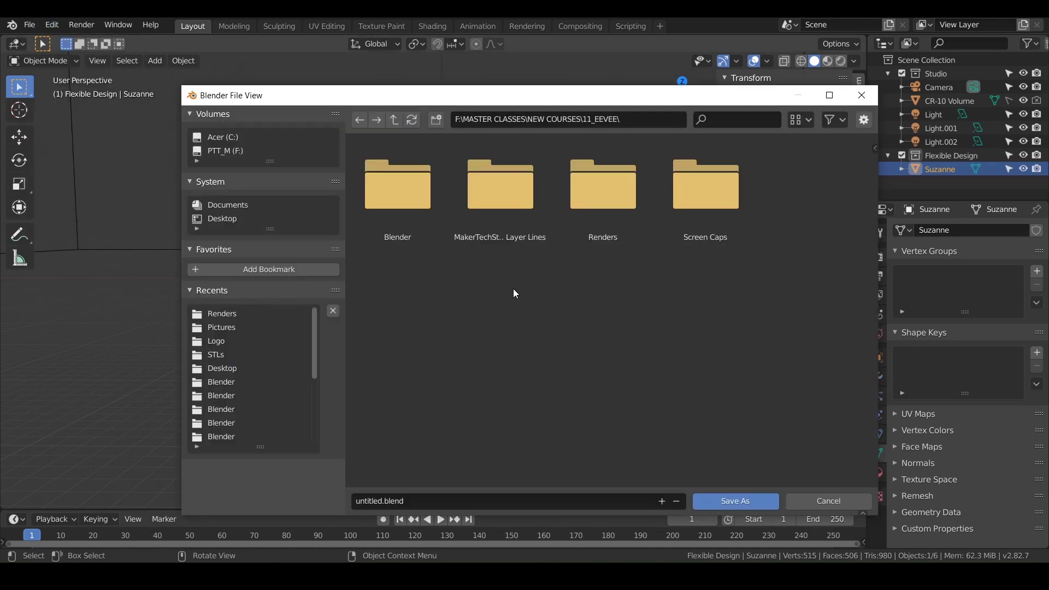
{"action": "double_click", "coordinate": [402, 201]}
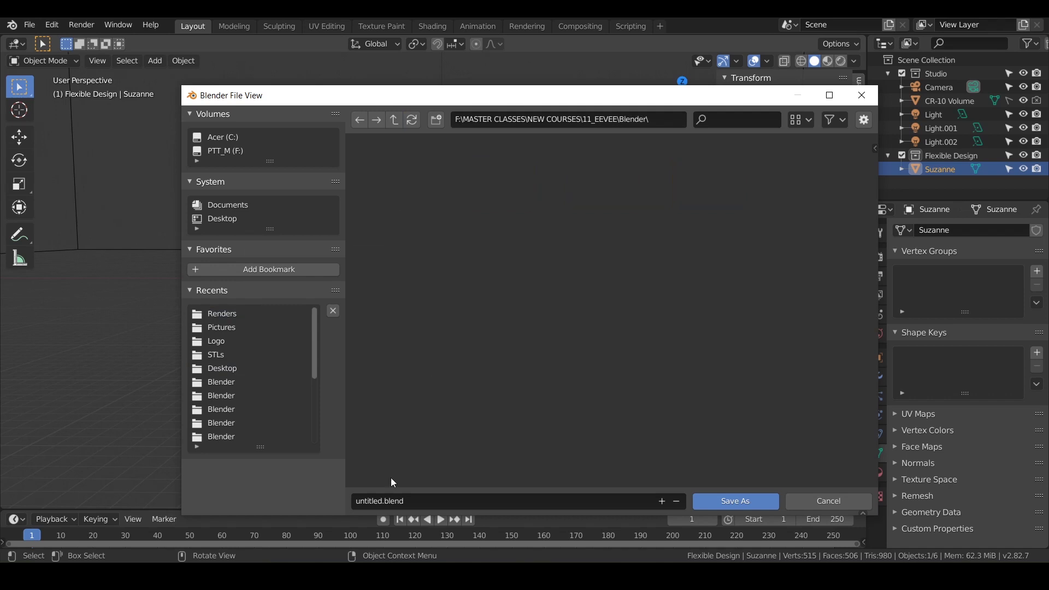
{"action": "left_click", "coordinate": [385, 499]}
{"action": "key", "text": "BackSpace"}
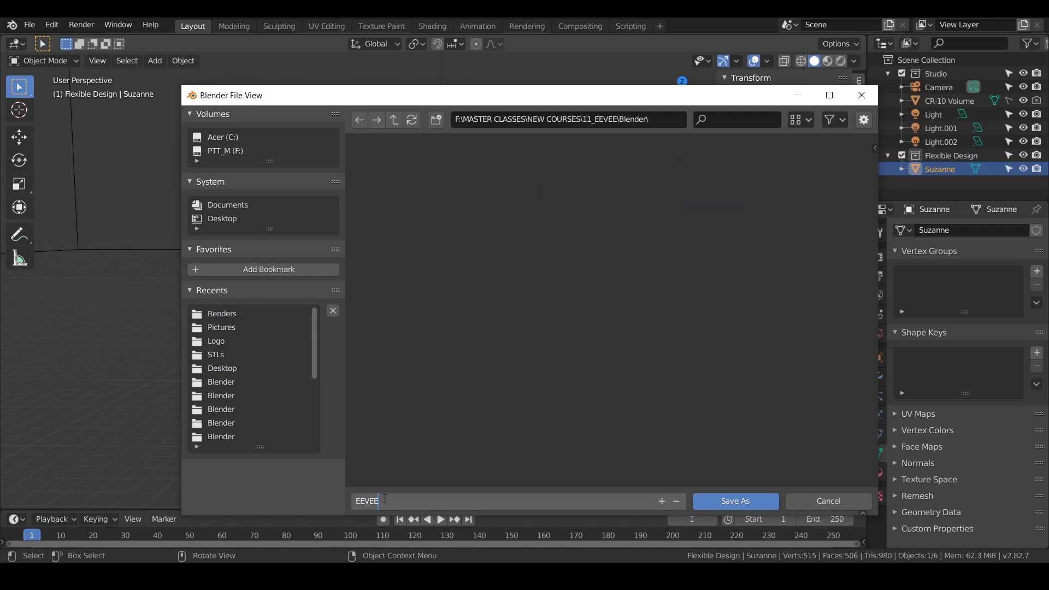
{"action": "type", "text": "EEVEE STUDIO"}
{"action": "left_click", "coordinate": [736, 502]}
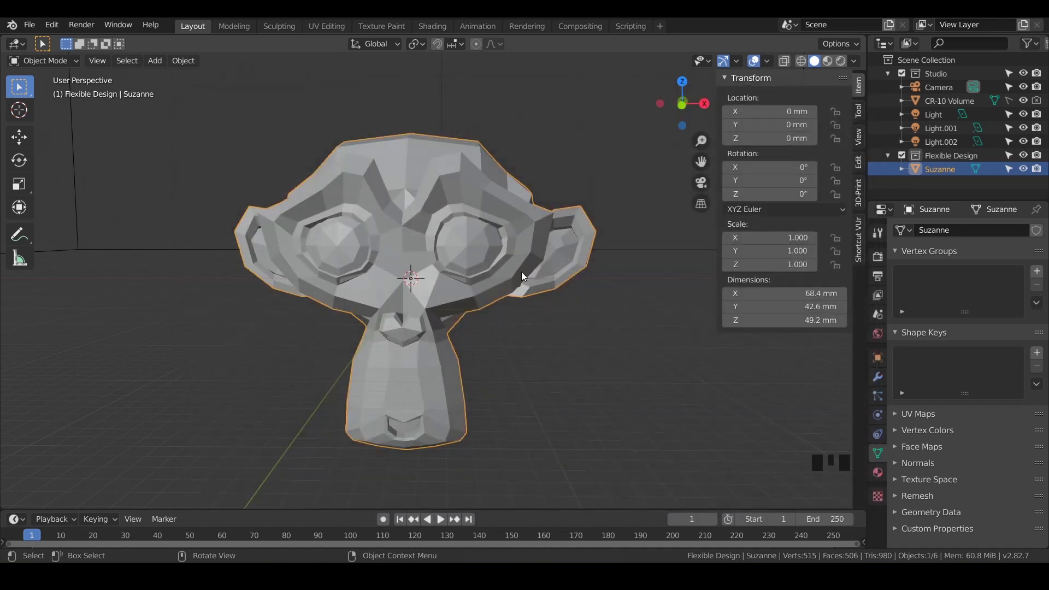
- Check in the scene's render settings which render engine is selected and keep Eevee
{"action": "left_click", "coordinate": [877, 258]}
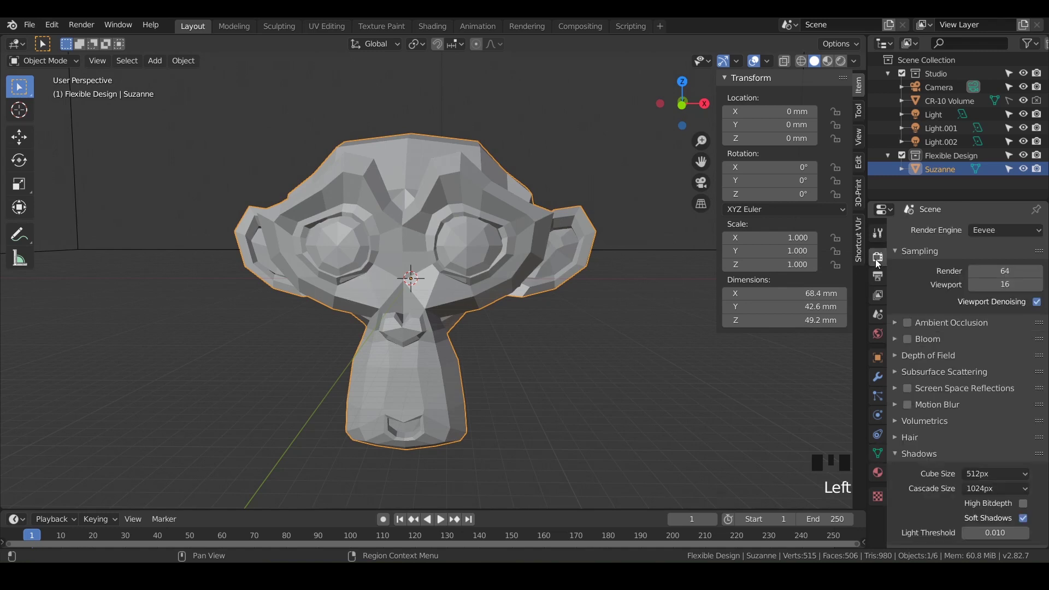
{"action": "left_click", "coordinate": [992, 229]}
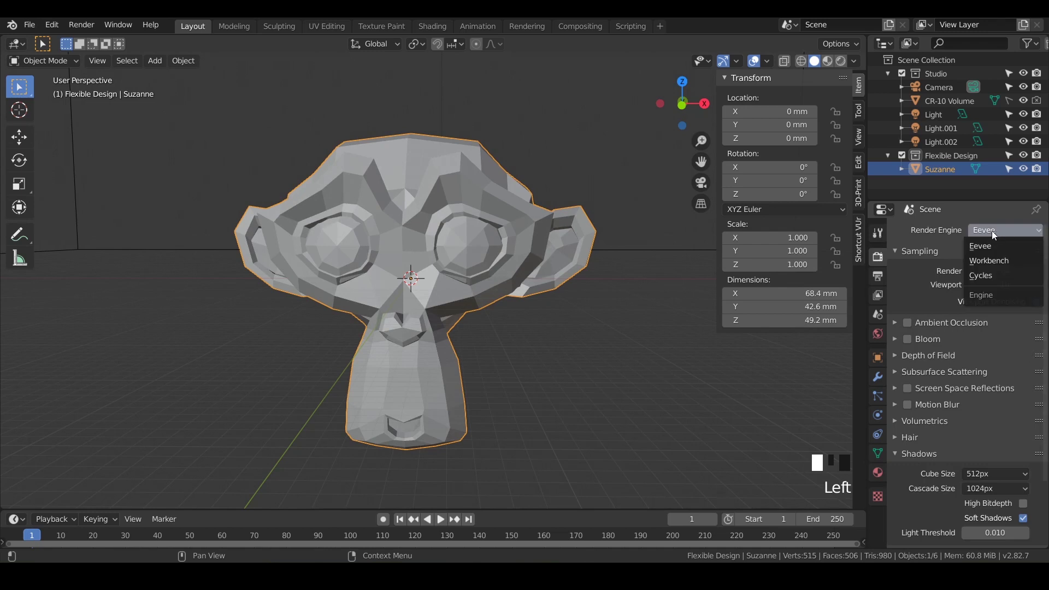
{"action": "left_click", "coordinate": [992, 230]}
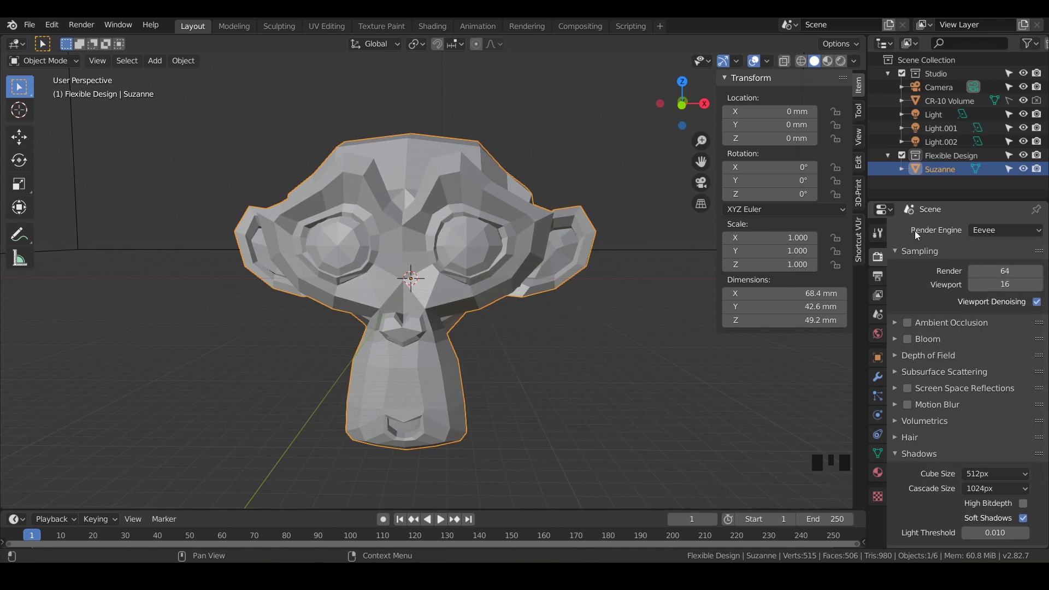
- Add a mesh plane with a size of 1000 mm at the scene origin
{"action": "scroll", "coordinate": [527, 239], "scroll_direction": "down", "scroll_amount": 9}
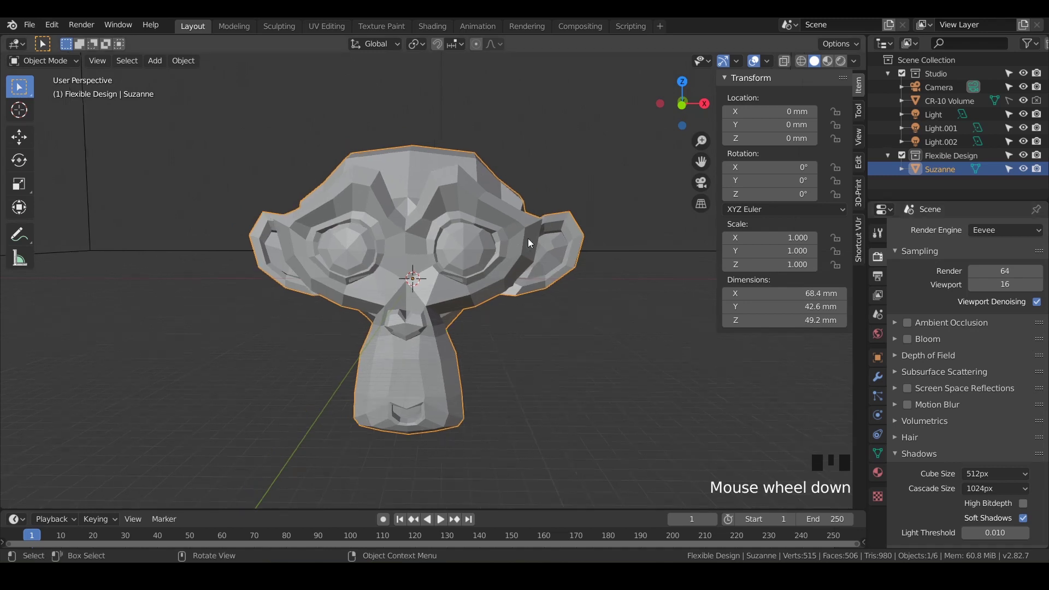
{"action": "middle_click_drag", "start_coordinate": [529, 238], "coordinate": [509, 283], "text": "shift"}
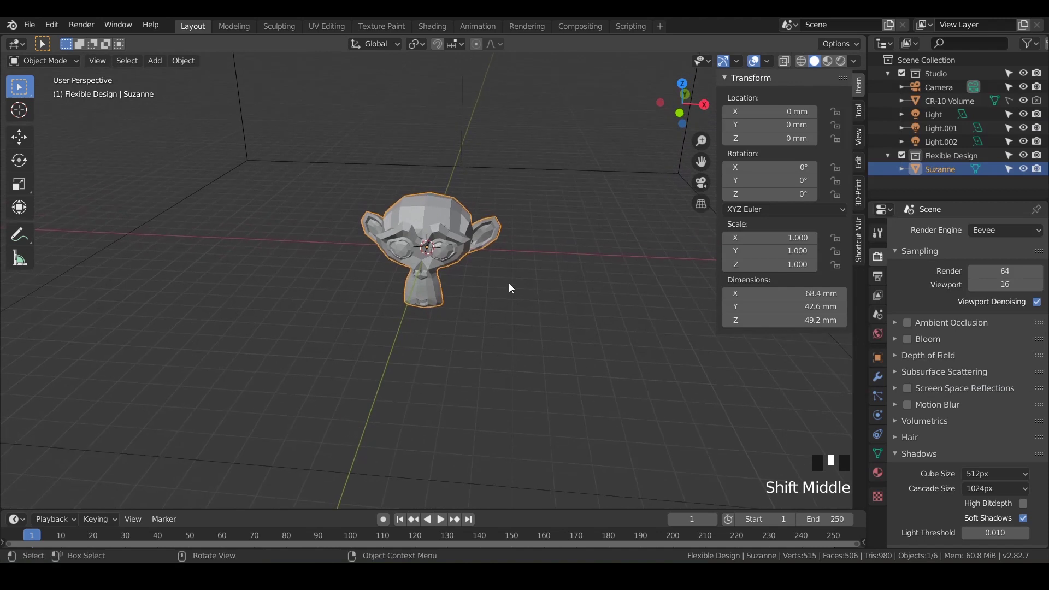
{"action": "key", "text": "shift+a"}
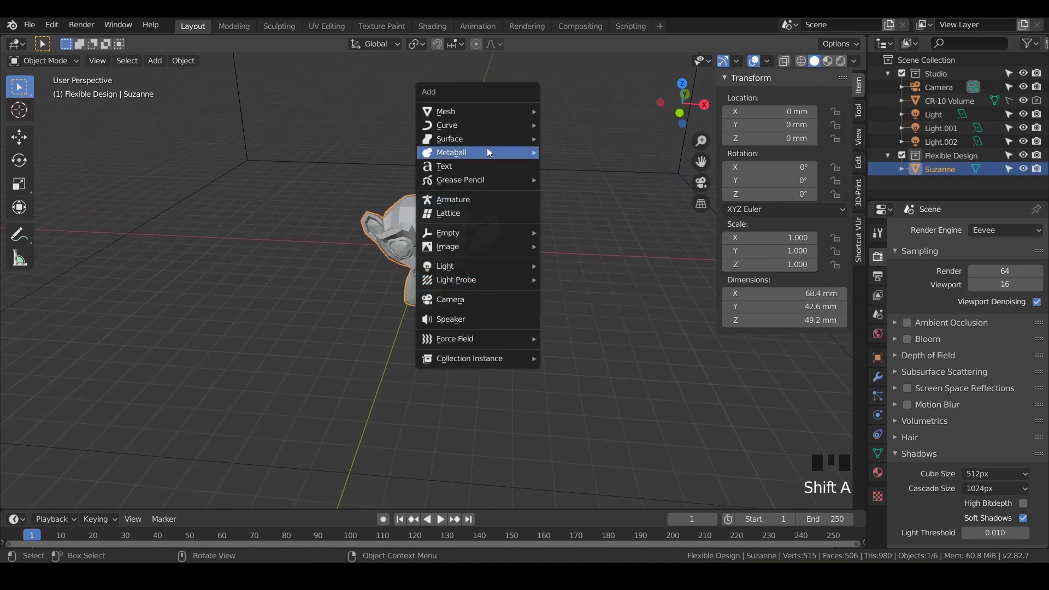
{"action": "mouse_move", "coordinate": [518, 111]}
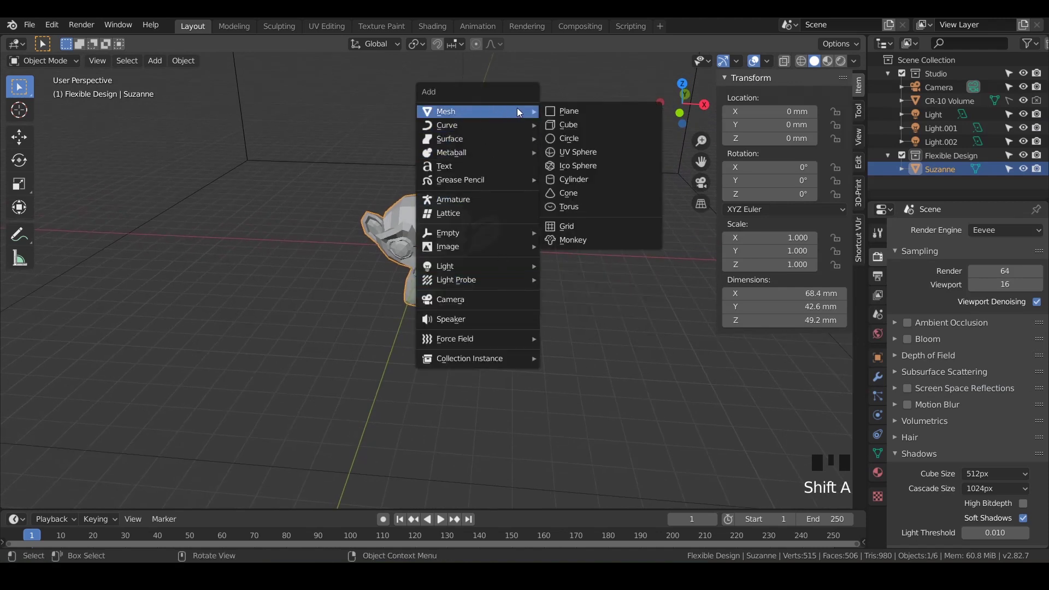
{"action": "left_click", "coordinate": [573, 112]}
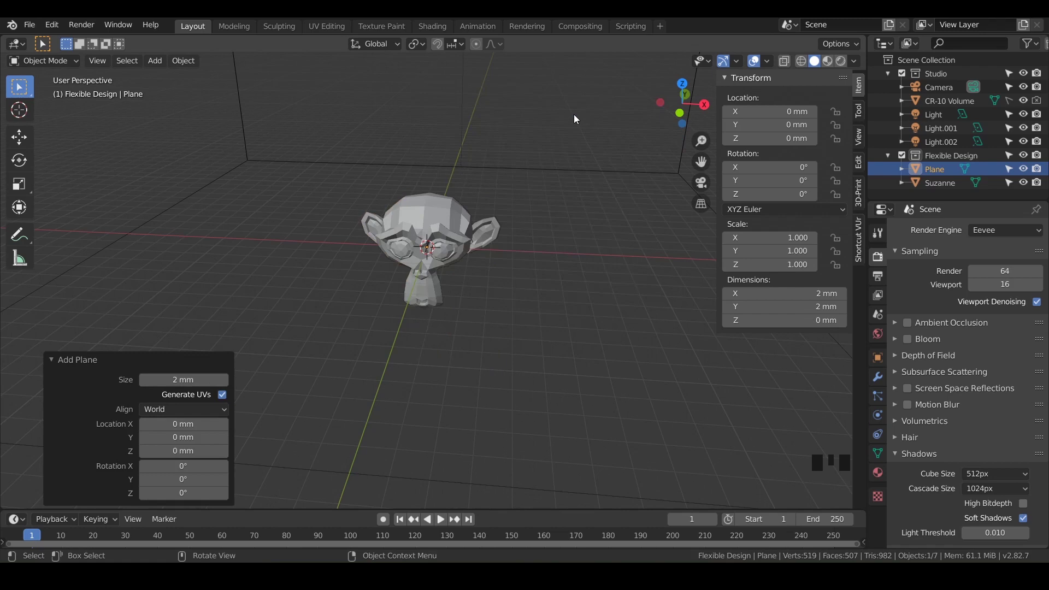
{"action": "left_click", "coordinate": [173, 379]}
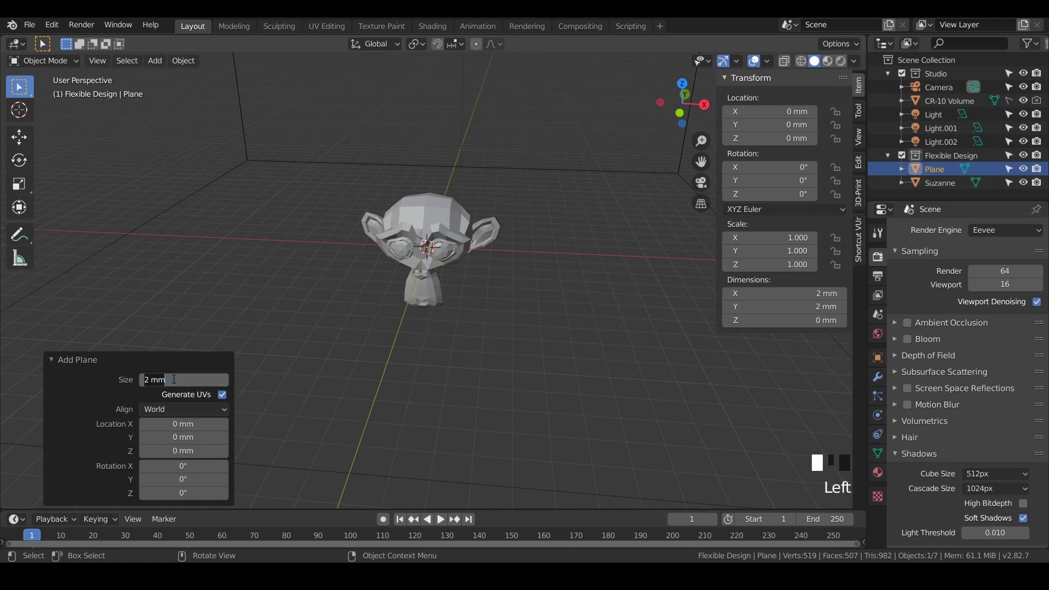
{"action": "type", "text": "100"}
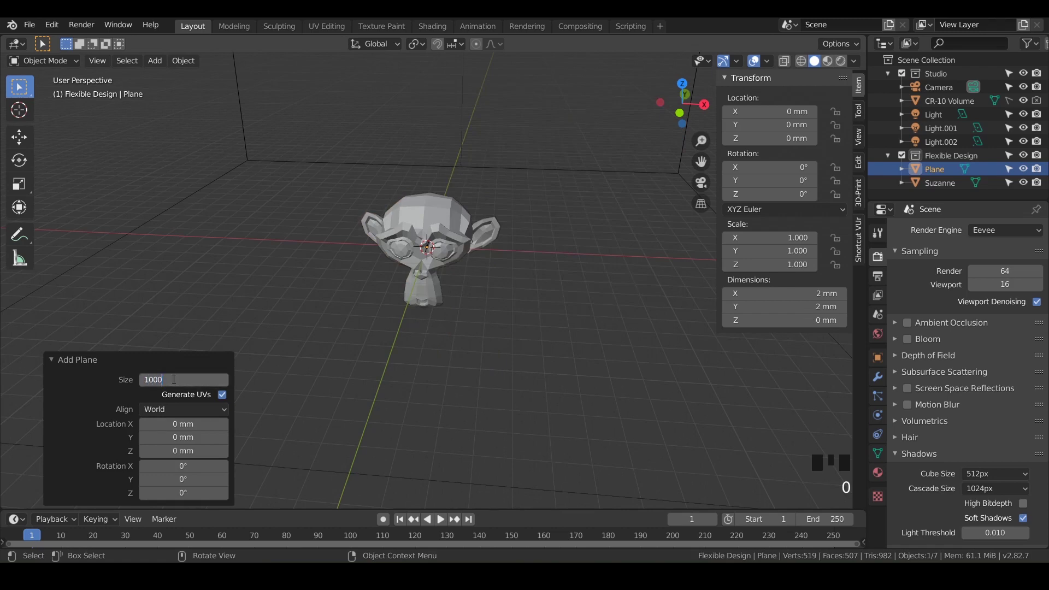
{"action": "type", "text": "0"}
{"action": "key", "text": "Return"}
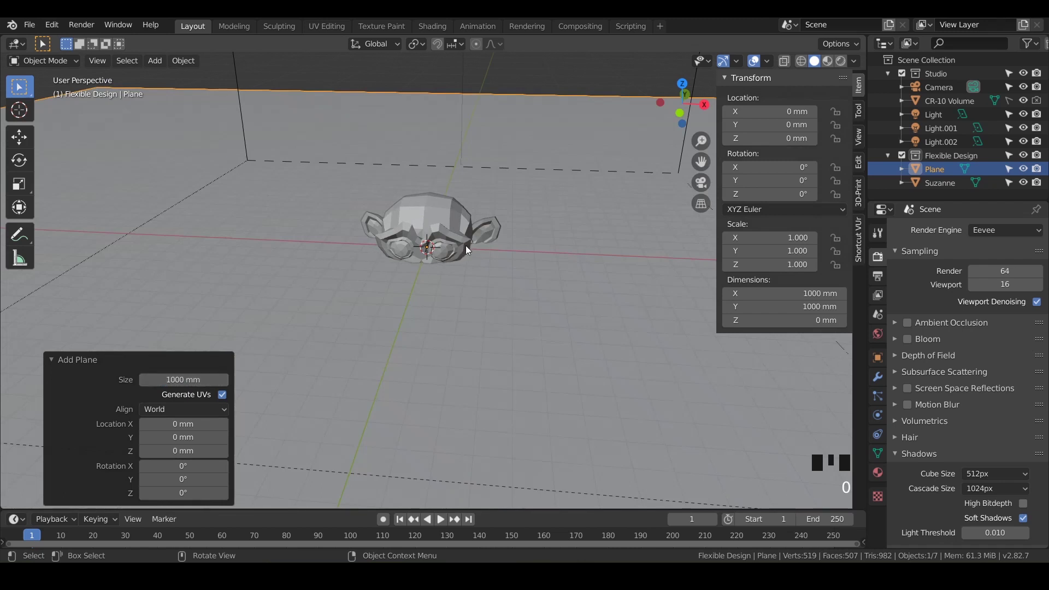
- Rename the new plane to Background
{"action": "left_click", "coordinate": [935, 173]}
{"action": "double_click", "coordinate": [936, 173]}
{"action": "type", "text": "Bac"}
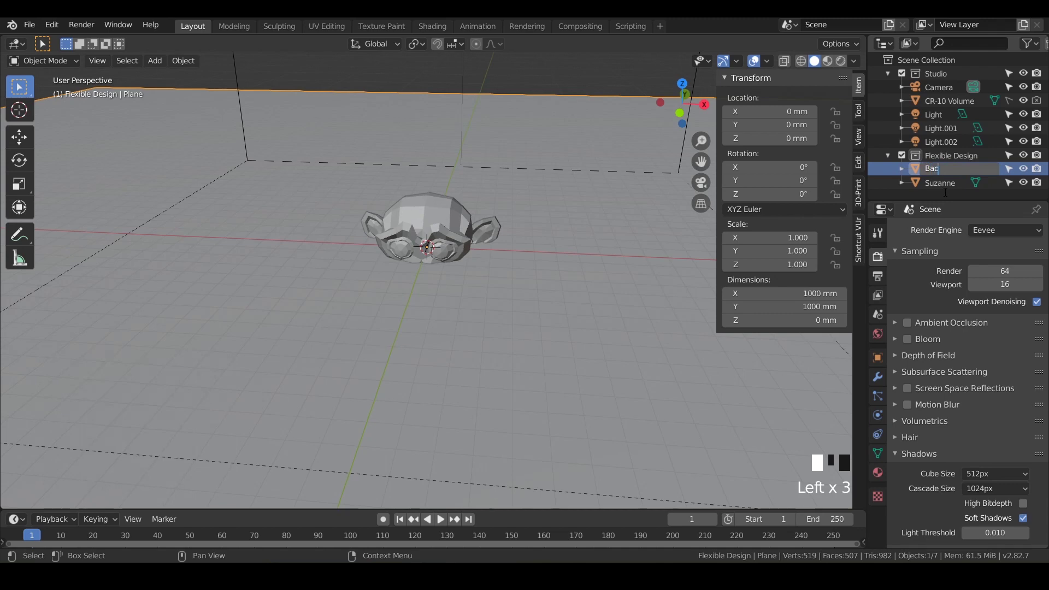
{"action": "type", "text": "kgrou"}
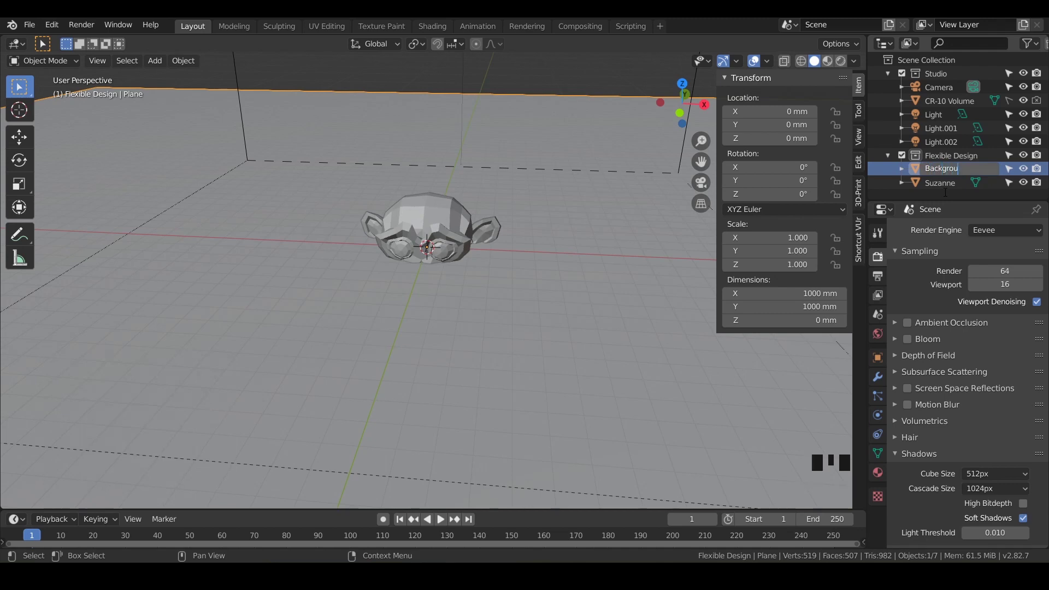
{"action": "type", "text": "nd"}
{"action": "key", "text": "Return"}
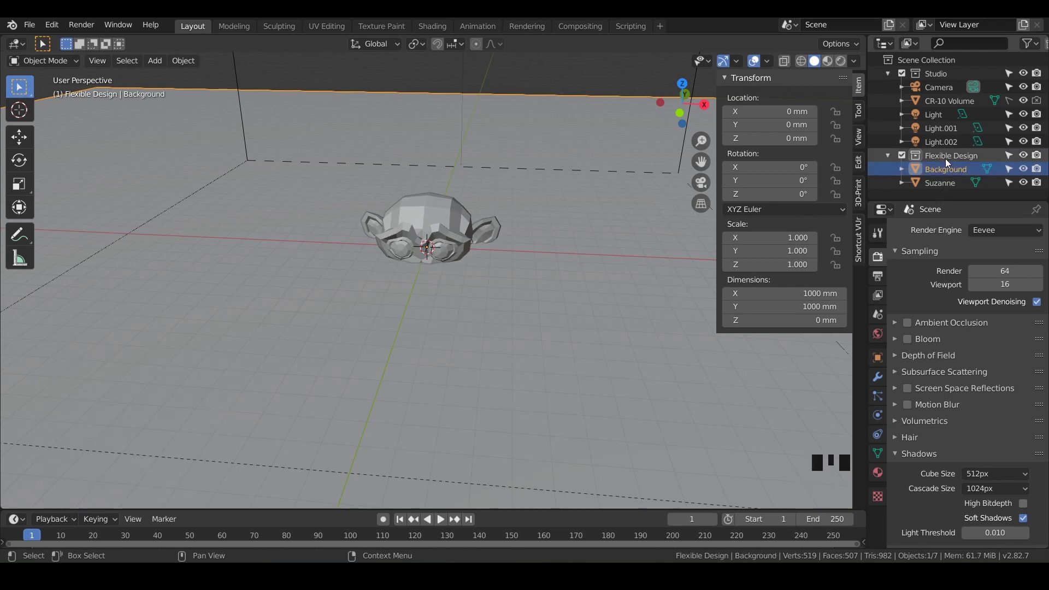
- Create a new material on the Background plane and name it Background Color
{"action": "left_click", "coordinate": [879, 475]}
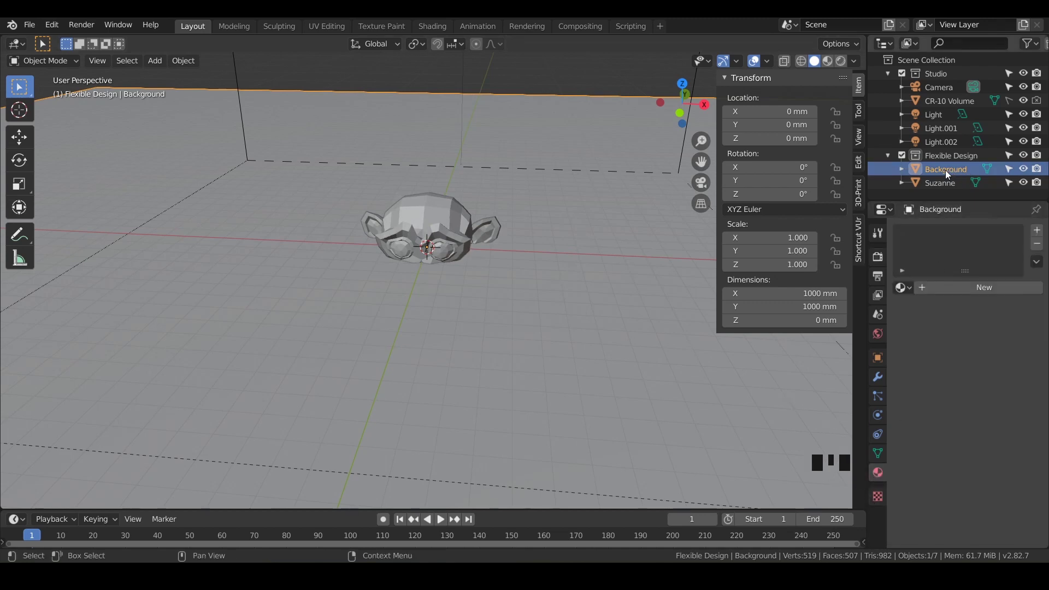
{"action": "left_click", "coordinate": [1038, 232]}
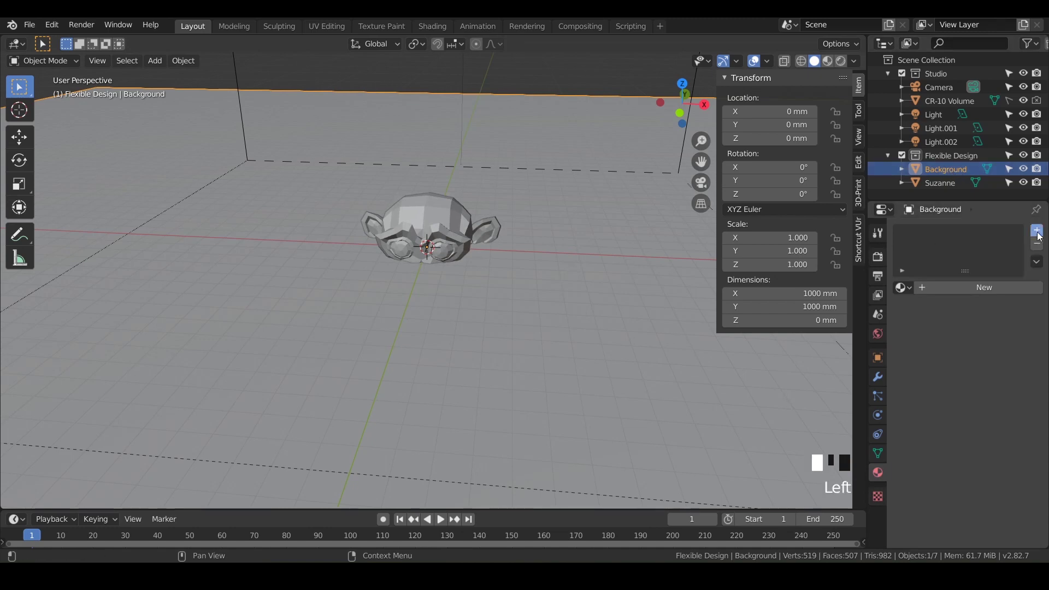
{"action": "left_click", "coordinate": [946, 288]}
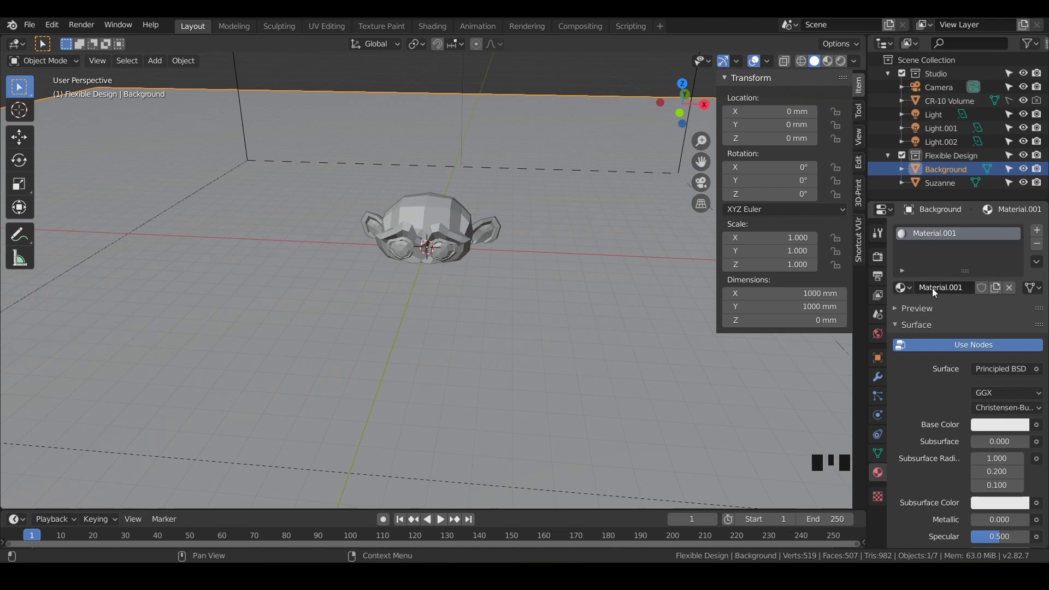
{"action": "left_click", "coordinate": [934, 288]}
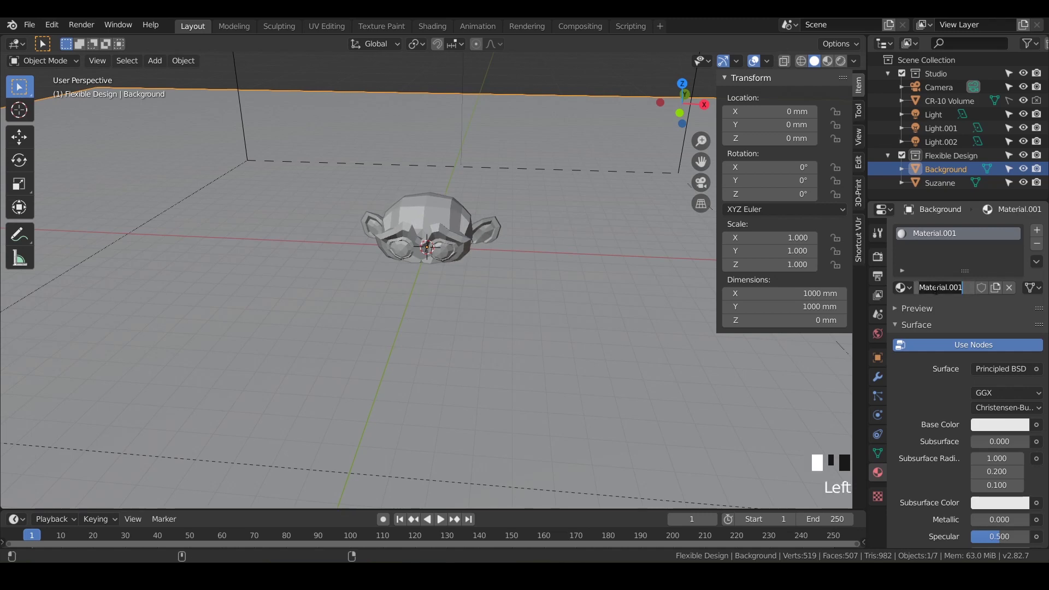
{"action": "type", "text": "Backgr"}
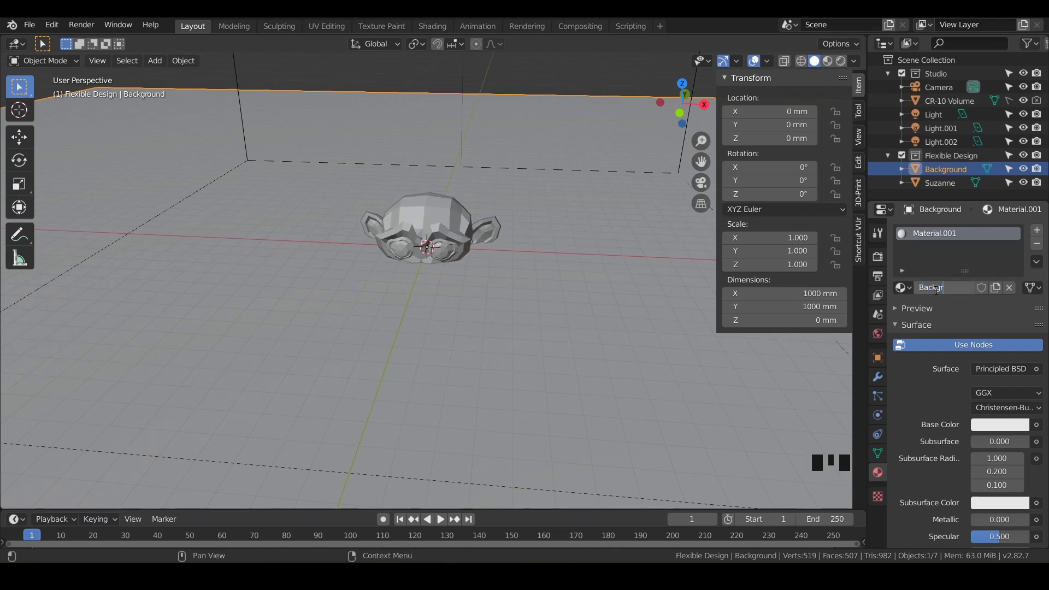
{"action": "type", "text": "ound Color"}
{"action": "key", "text": "Return"}
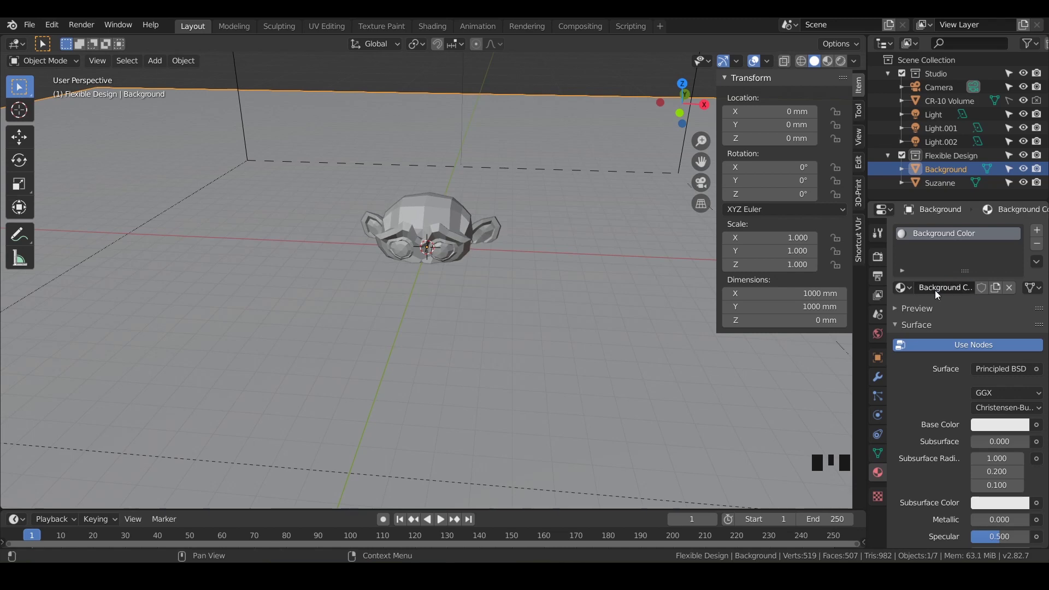
- Set the Background Color material's base color to near white in rendered shading, and move the Background object into the Studio collection
{"action": "left_click", "coordinate": [984, 425]}
{"action": "mouse_move", "coordinate": [978, 295]}
{"action": "left_mouse_down"}
{"action": "mouse_move", "coordinate": [989, 309]}
{"action": "mouse_move", "coordinate": [947, 274]}
{"action": "mouse_move", "coordinate": [961, 284]}
{"action": "left_mouse_up"}
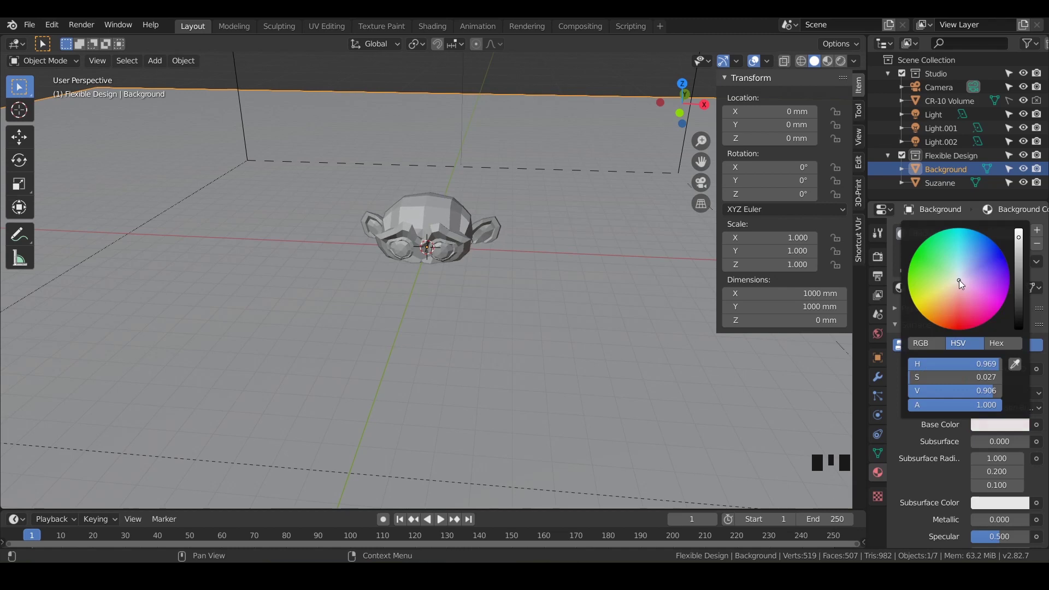
{"action": "left_click", "coordinate": [842, 62]}
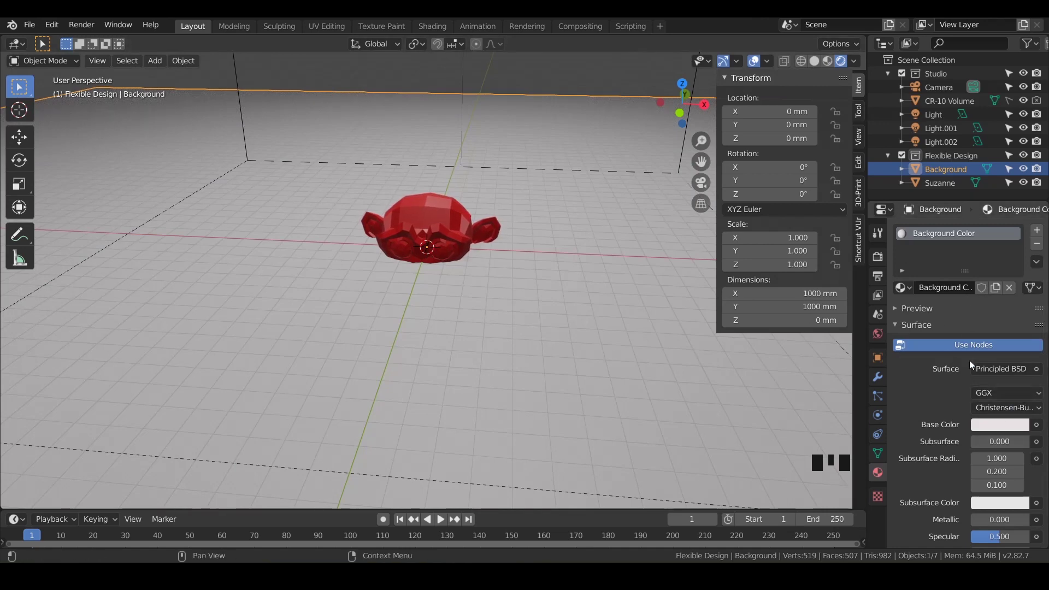
{"action": "left_click", "coordinate": [994, 424]}
{"action": "left_click_drag", "start_coordinate": [976, 330], "coordinate": [959, 279]}
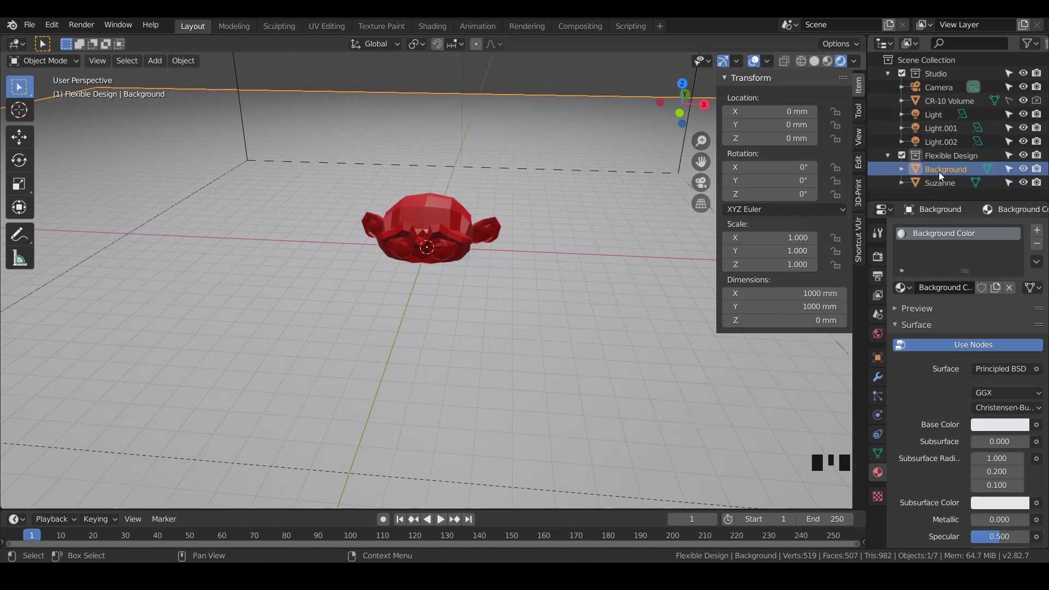
{"action": "left_click_drag", "start_coordinate": [945, 172], "coordinate": [943, 71]}
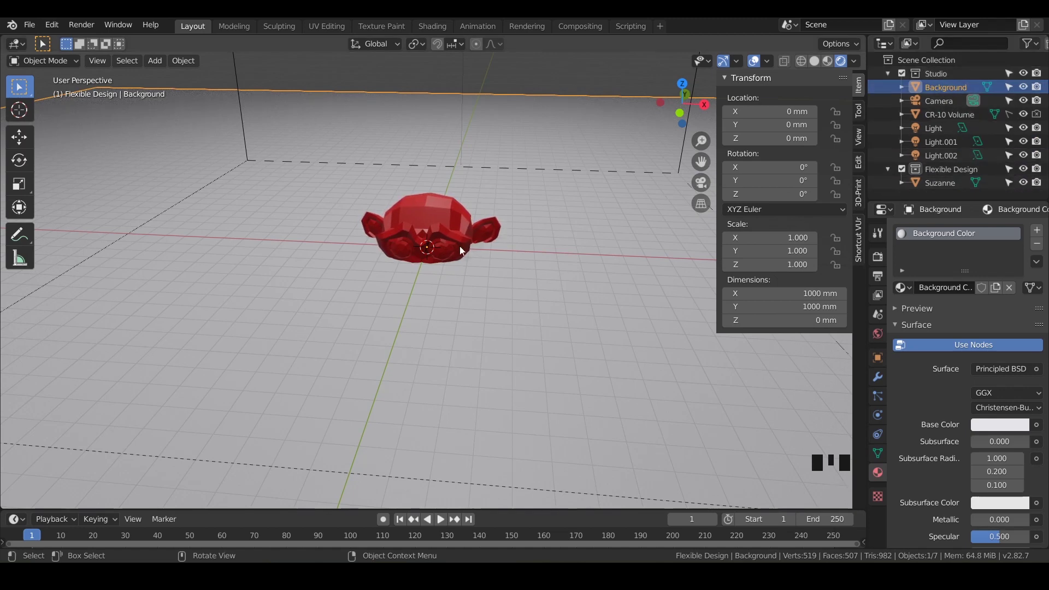
- Raise Suzanne about 24.6 mm along the global Z axis so it stands on the background plane
{"action": "left_click", "coordinate": [446, 234]}
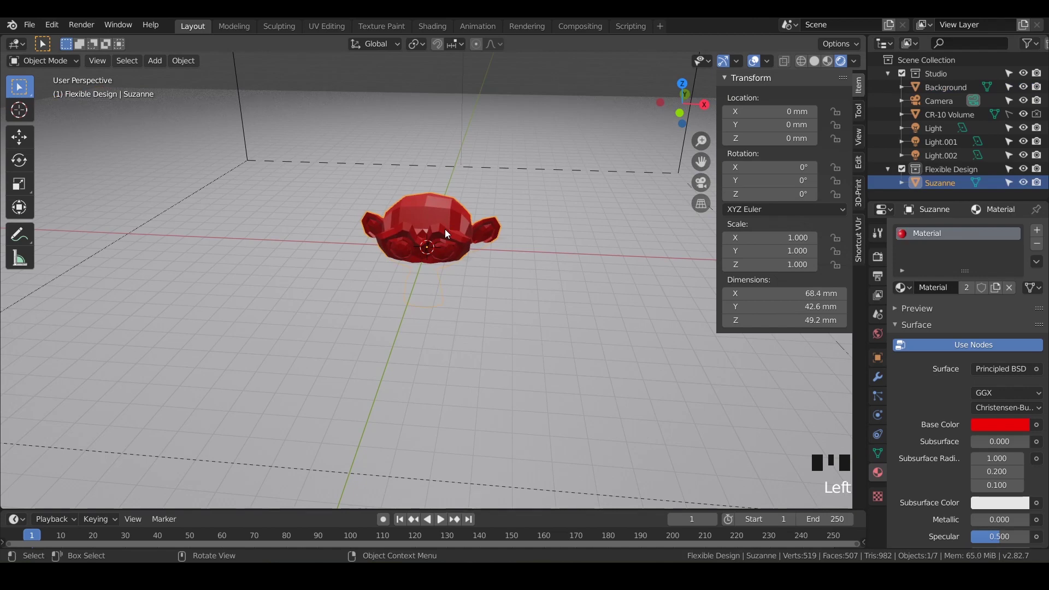
{"action": "key", "text": "g"}
{"action": "key", "text": "z"}
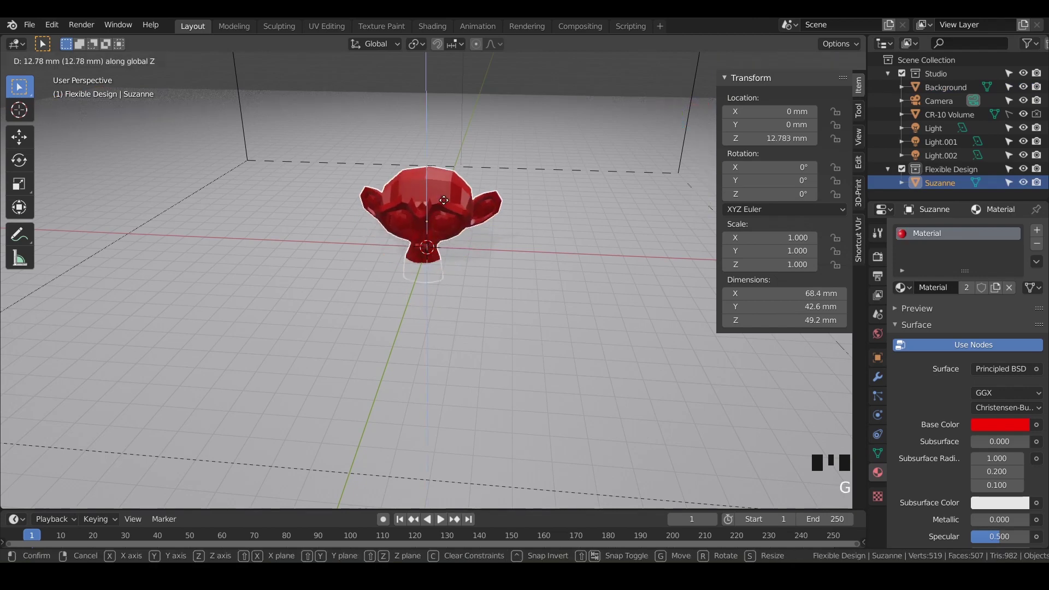
{"action": "left_click", "coordinate": [442, 183]}
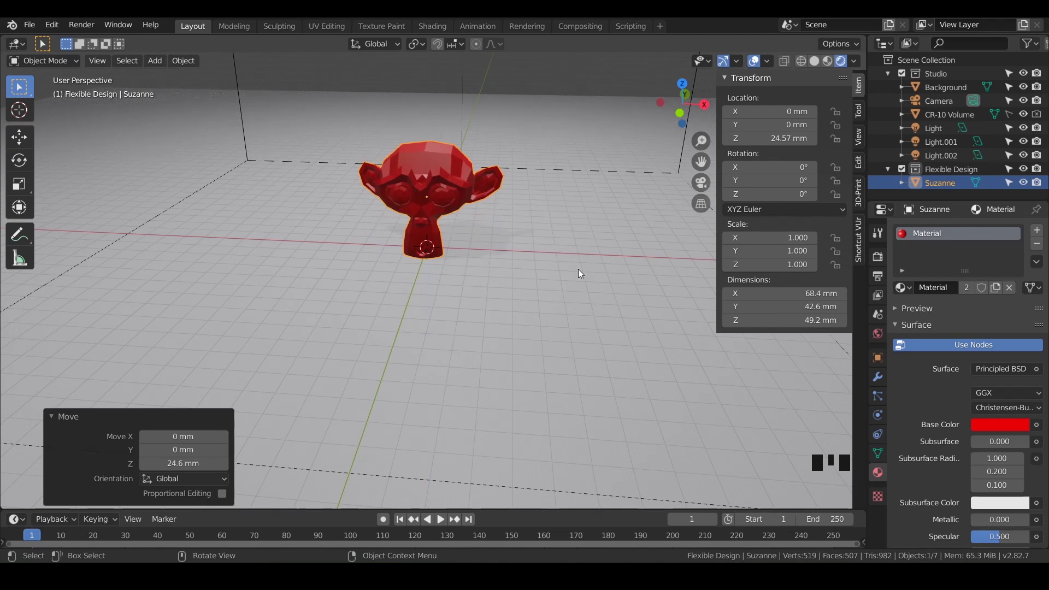
- Select the camera in the Studio collection and look at the scene through it
{"action": "left_click", "coordinate": [930, 100]}
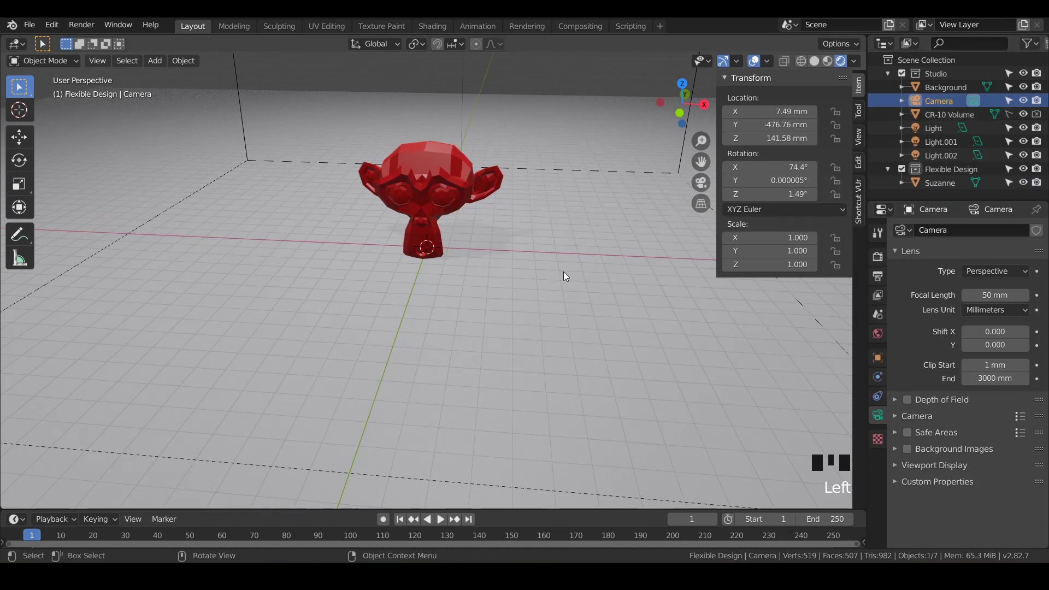
{"action": "left_click", "coordinate": [933, 75]}
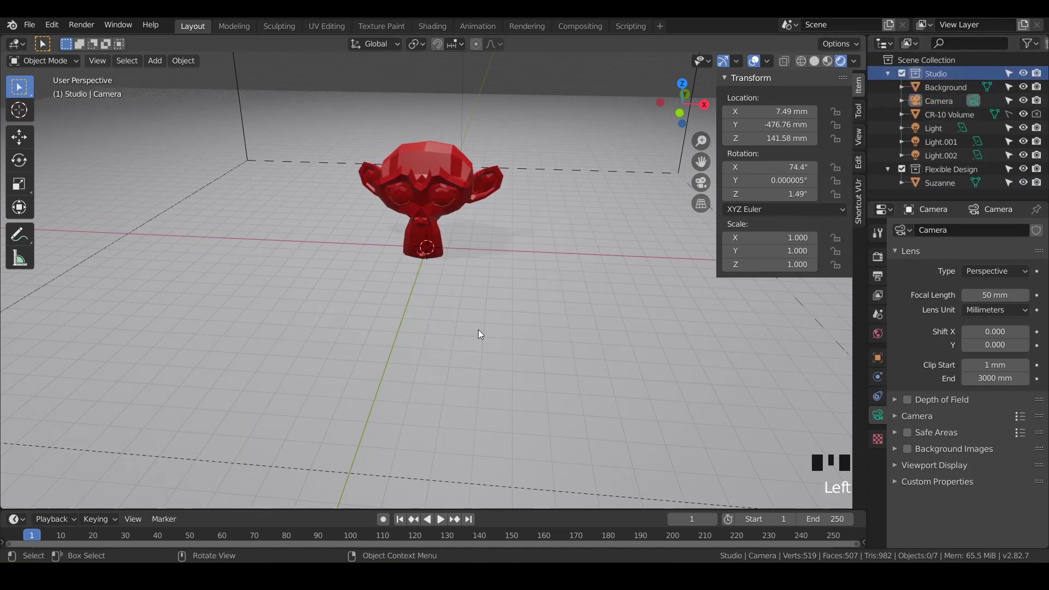
{"action": "key", "text": "shift+a"}
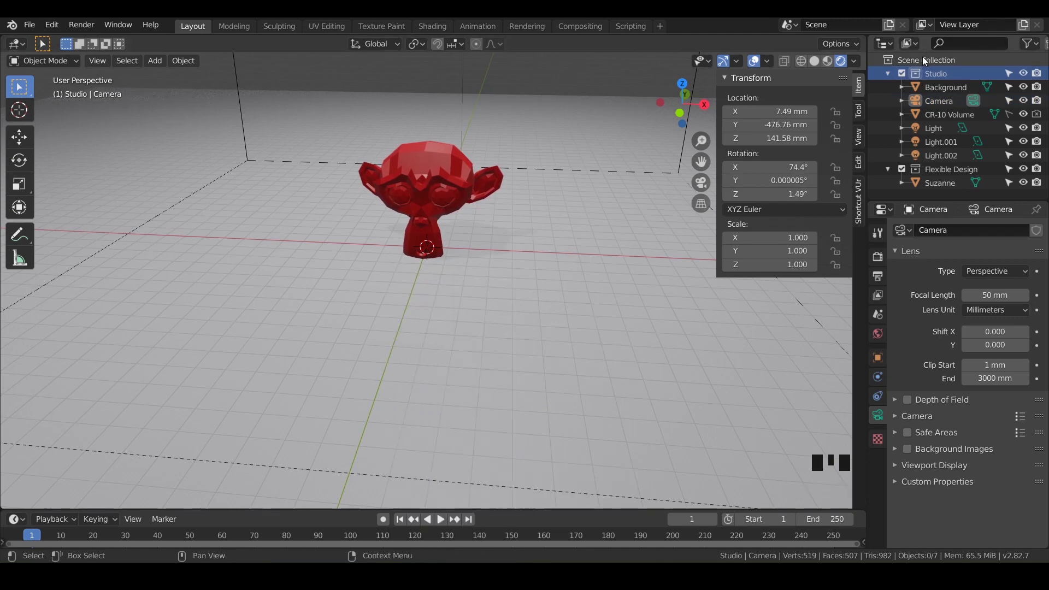
{"action": "left_click", "coordinate": [947, 105]}
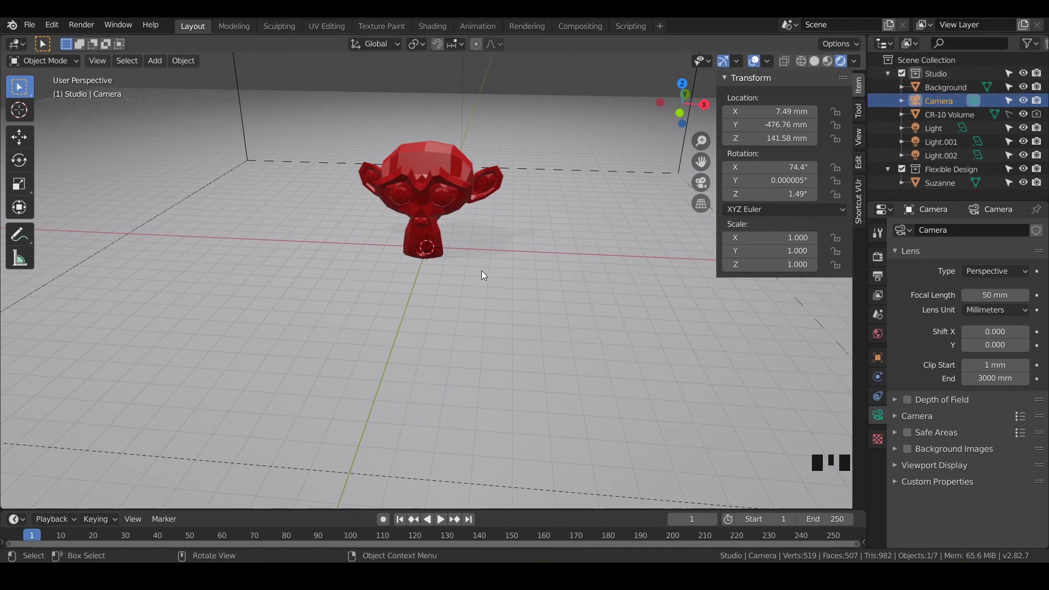
{"action": "key", "text": "KP_0"}
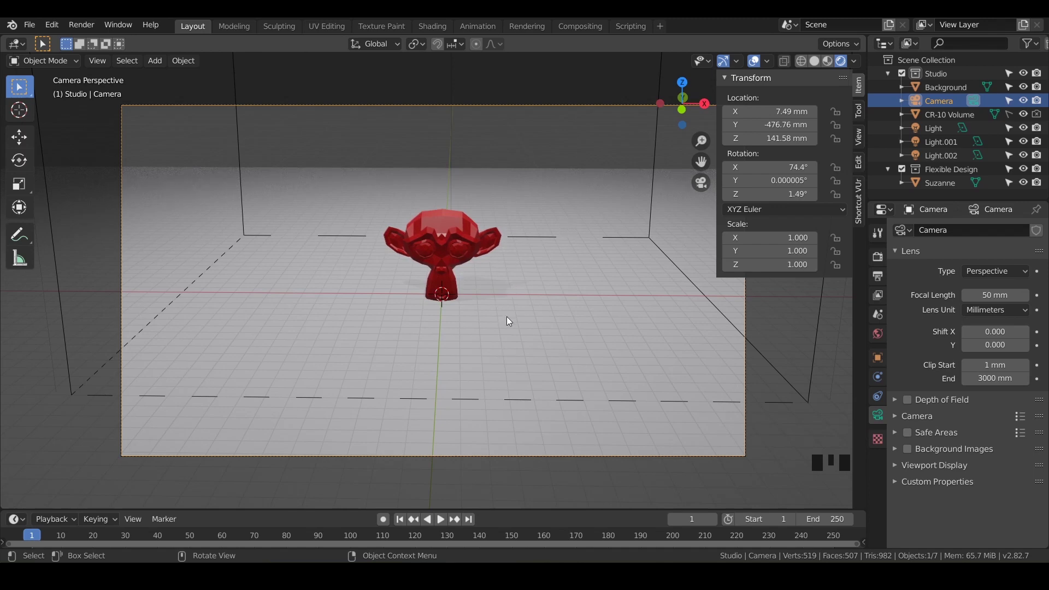
{"action": "middle_click_drag", "start_coordinate": [509, 322], "coordinate": [494, 302]}
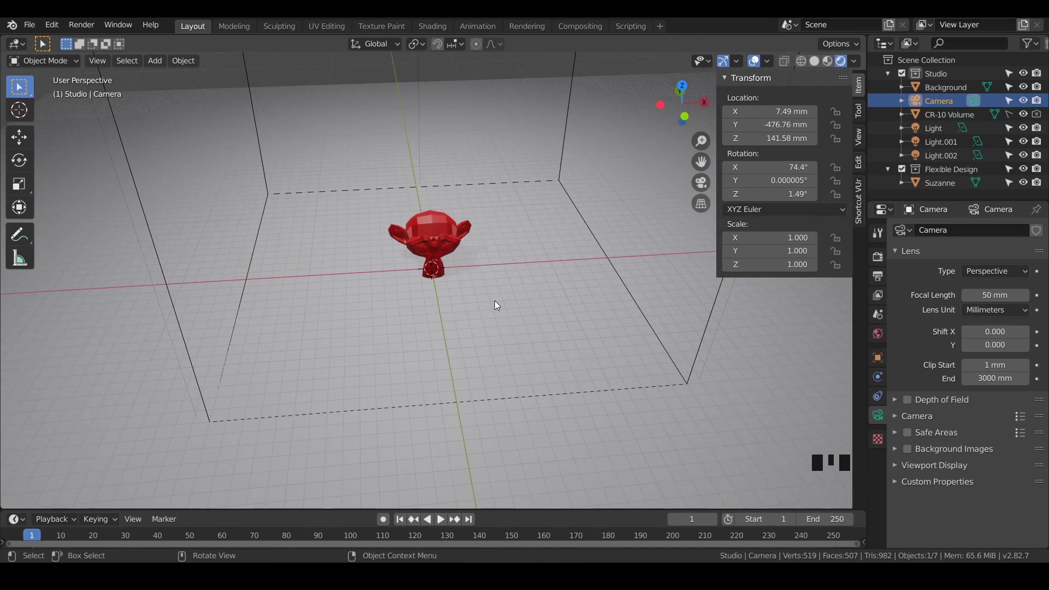
{"action": "key", "text": "KP_0"}
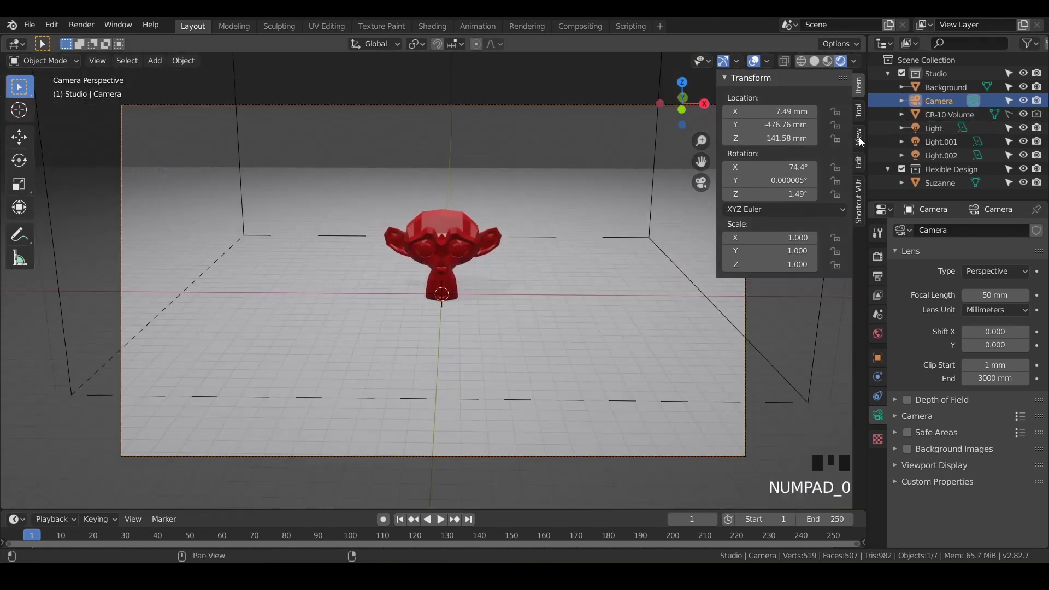
- Tilt the camera slightly further down on Suzanne using Lock Camera to View, and switch the lock off again
{"action": "key", "text": "n"}
{"action": "key", "text": "n"}
{"action": "key", "text": "n"}
{"action": "key", "text": "n"}
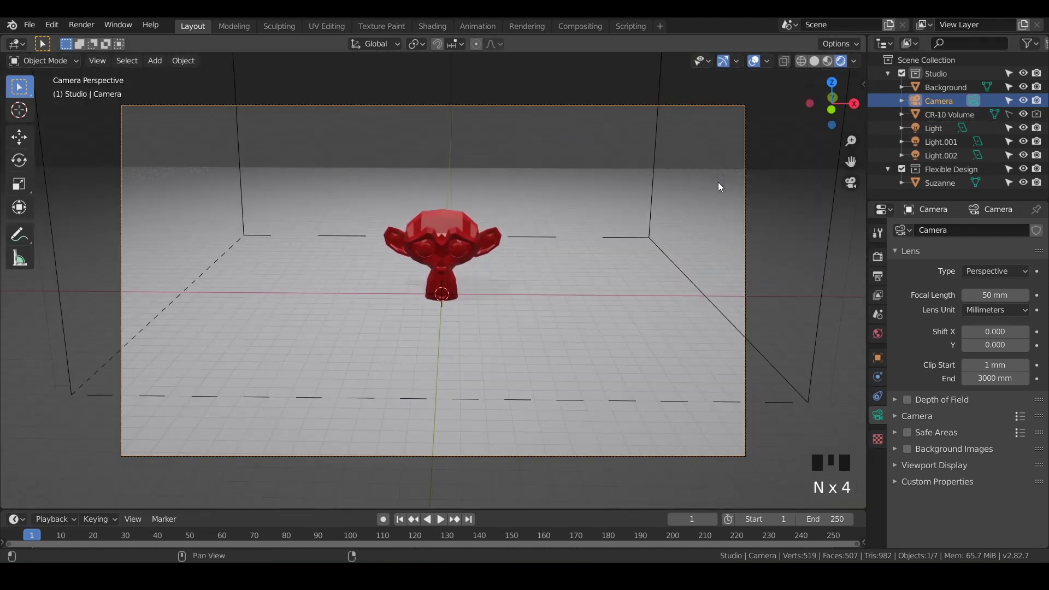
{"action": "key", "text": "n"}
{"action": "left_click", "coordinate": [858, 137]}
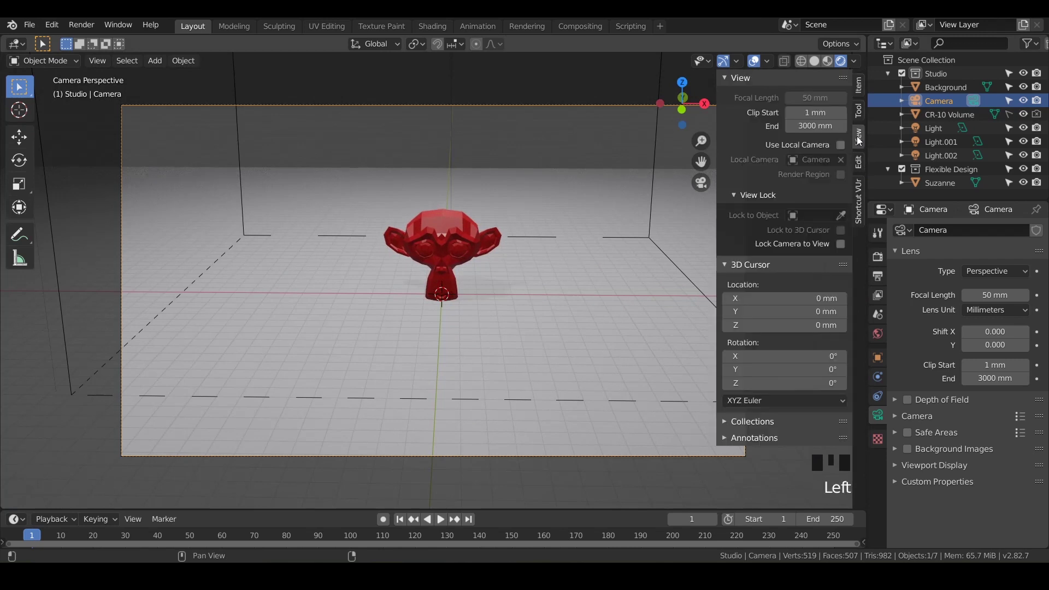
{"action": "left_click", "coordinate": [735, 196]}
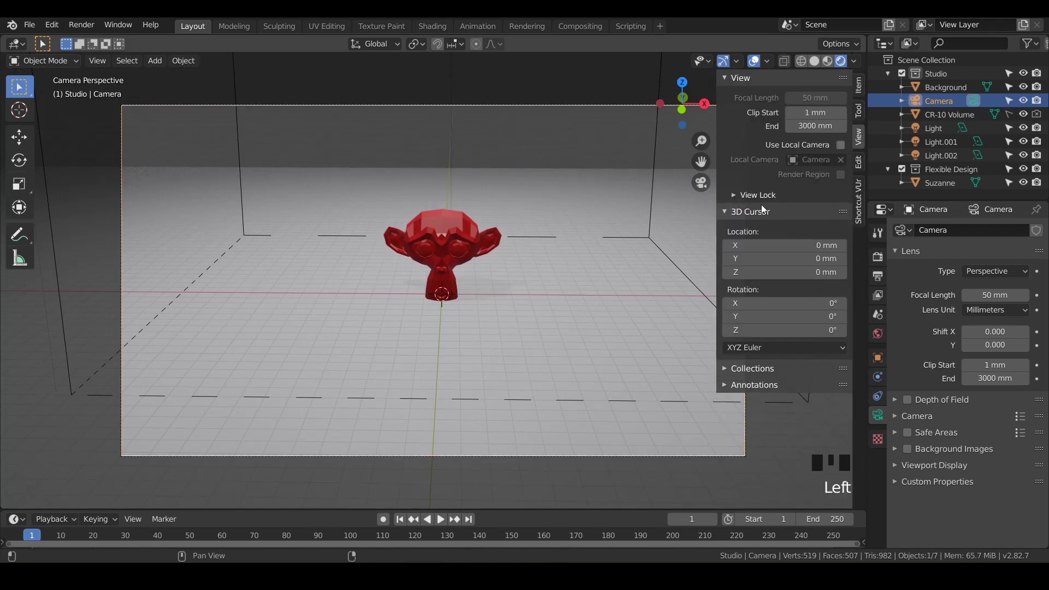
{"action": "left_click", "coordinate": [734, 195]}
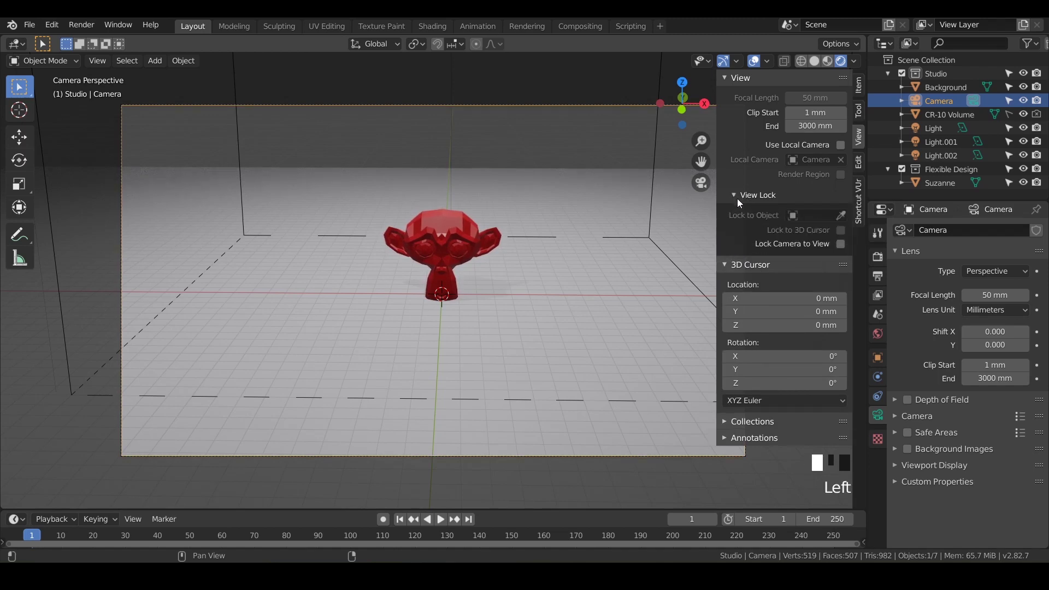
{"action": "left_click", "coordinate": [841, 244]}
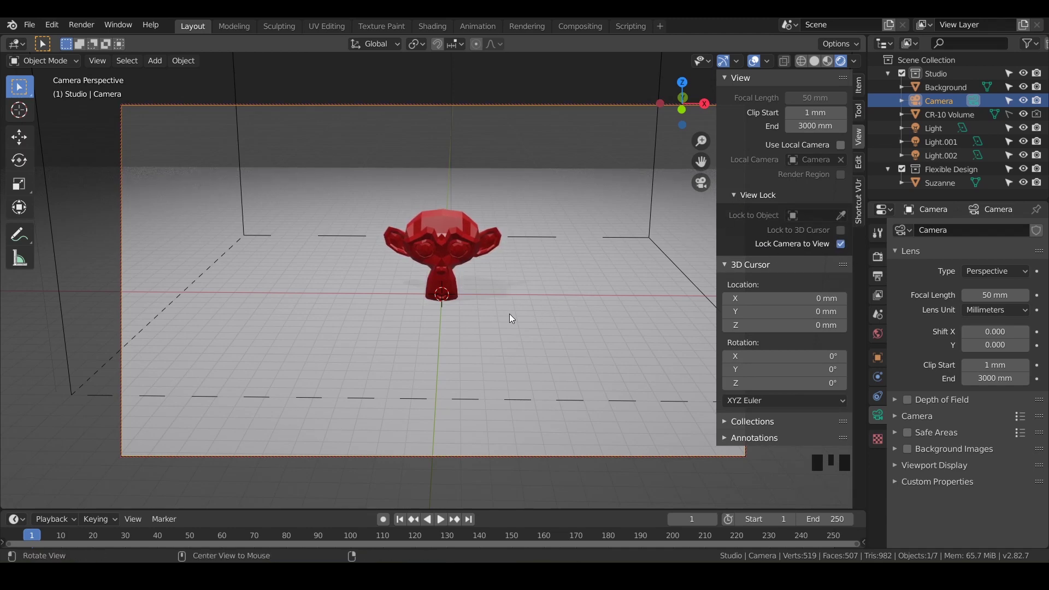
{"action": "mouse_move", "coordinate": [511, 314]}
{"action": "middle_mouse_down"}
{"action": "mouse_move", "coordinate": [517, 307]}
{"action": "mouse_move", "coordinate": [465, 317]}
{"action": "mouse_move", "coordinate": [565, 290]}
{"action": "mouse_move", "coordinate": [504, 323]}
{"action": "mouse_move", "coordinate": [510, 317]}
{"action": "middle_mouse_up"}
{"action": "left_click", "coordinate": [841, 244]}
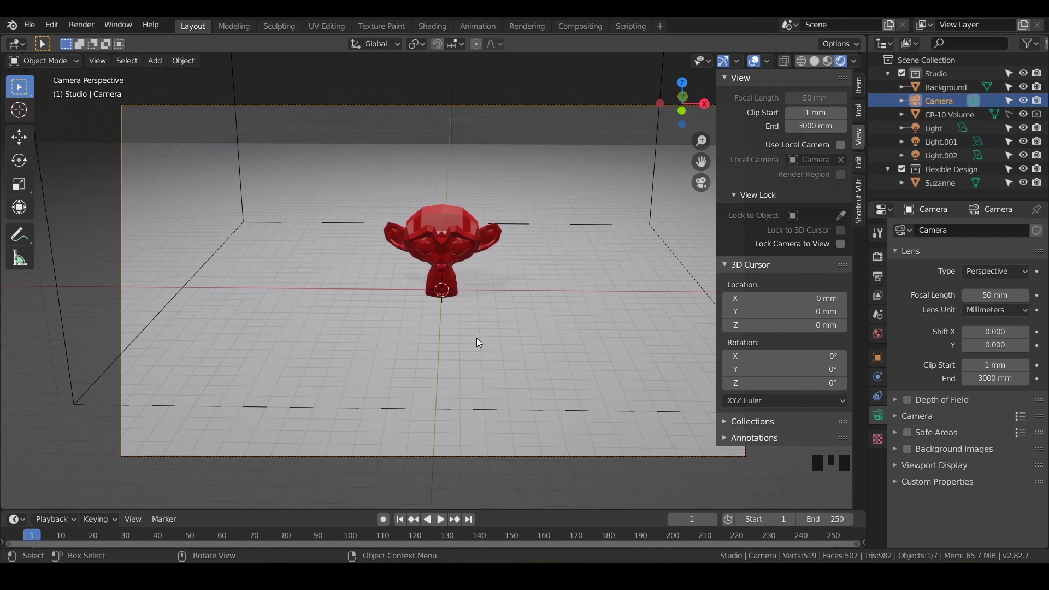
- Steer the camera with walk navigation and move it forward until Suzanne fills most of the frame height
{"action": "key", "text": "shift+grave"}
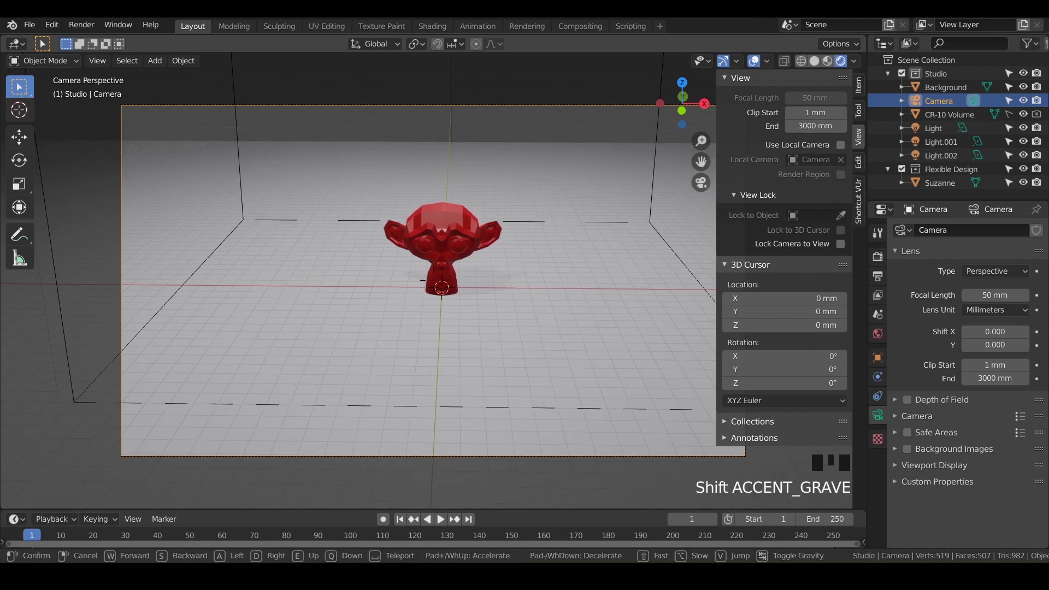
{"action": "mouse_move", "coordinate": [524, 295]}
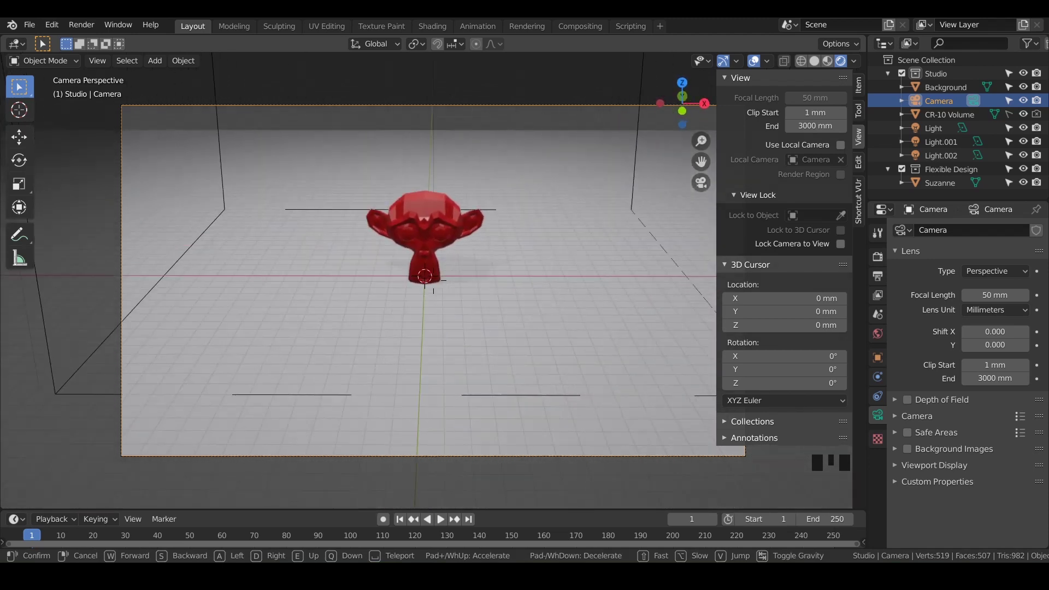
{"action": "mouse_move", "coordinate": [434, 284]}
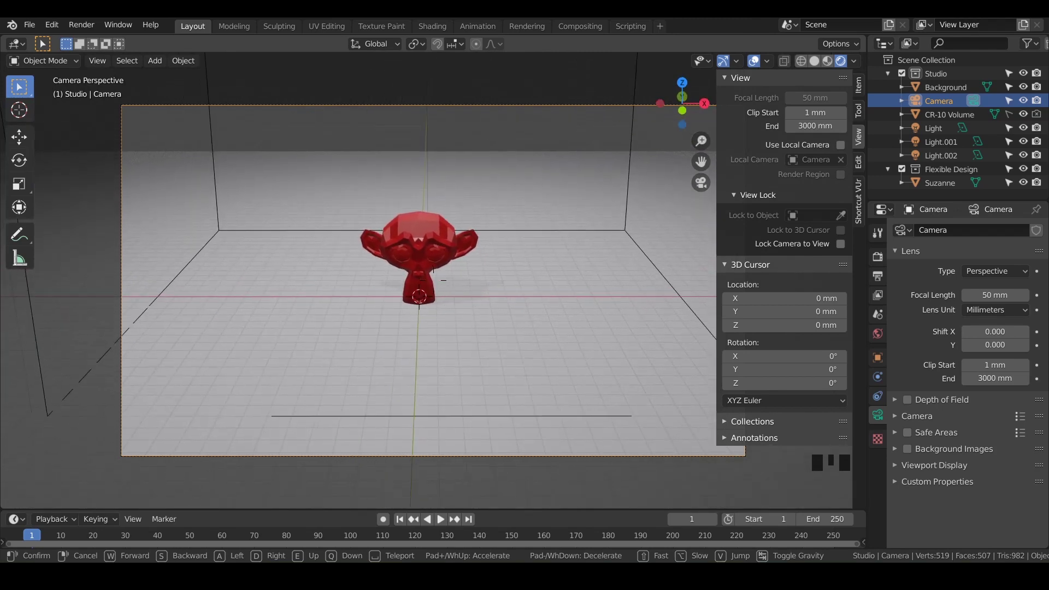
{"action": "key", "text": "w"}
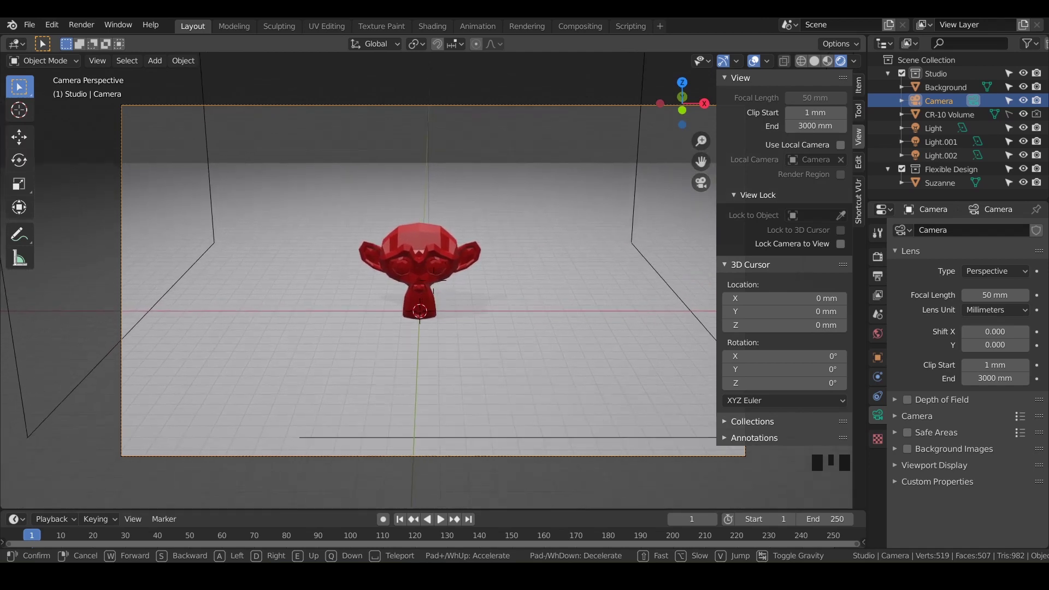
{"action": "key", "text": "w"}
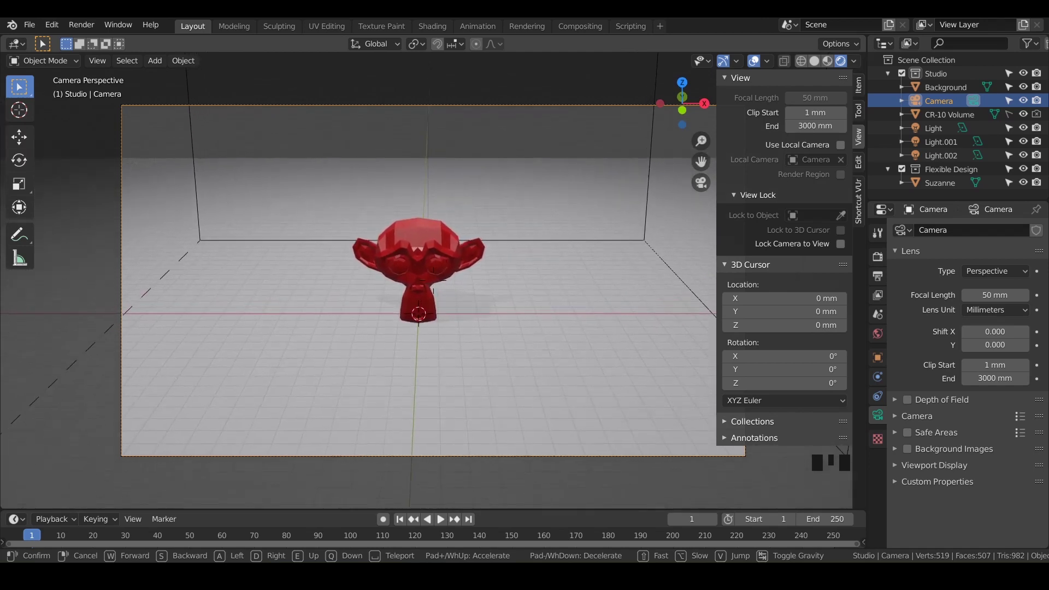
{"action": "key", "text": "s"}
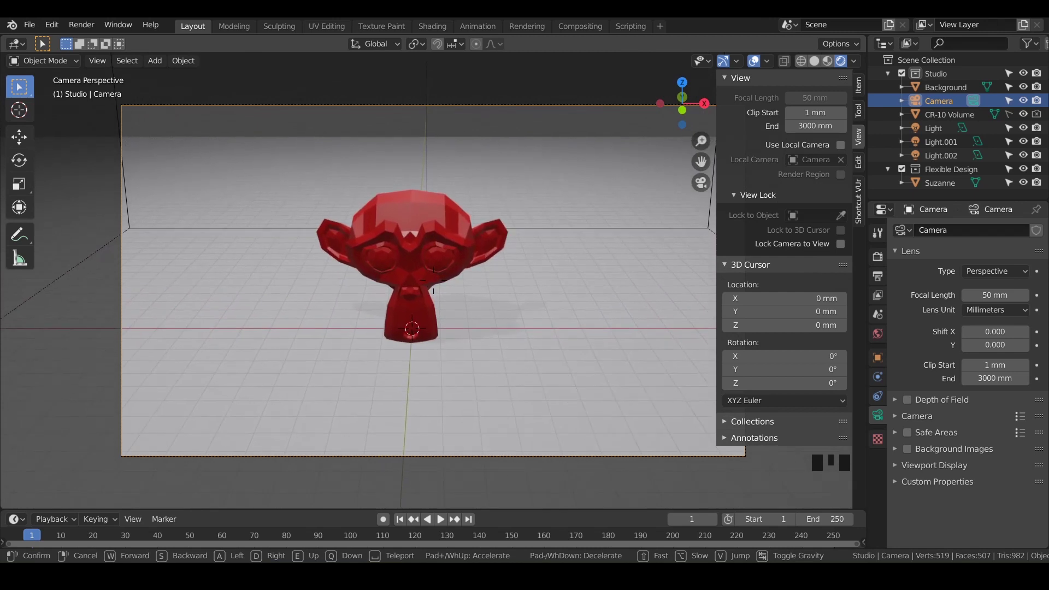
{"action": "key", "text": "s"}
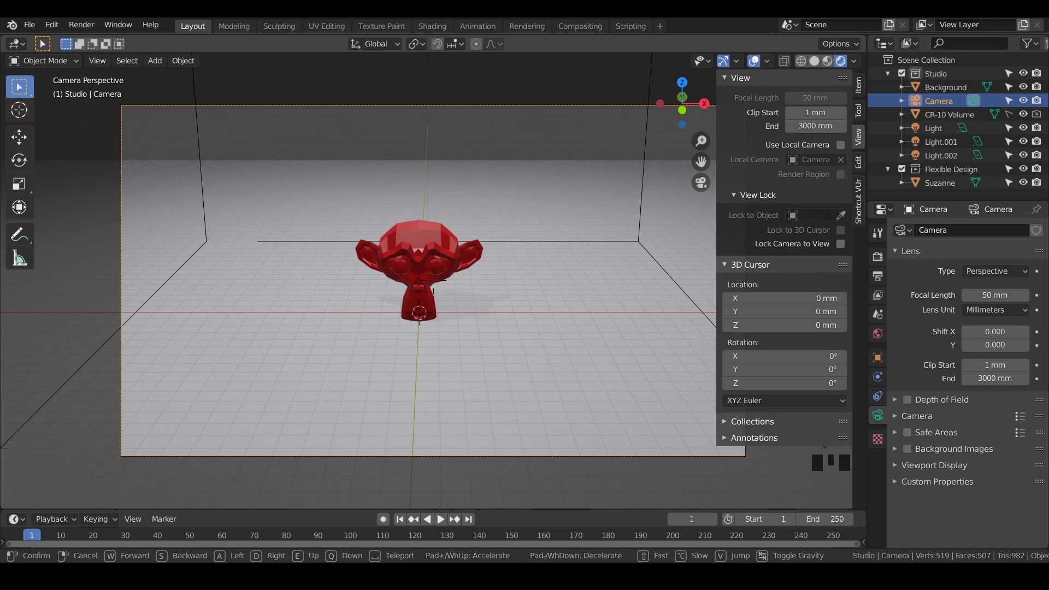
{"action": "key", "text": "w"}
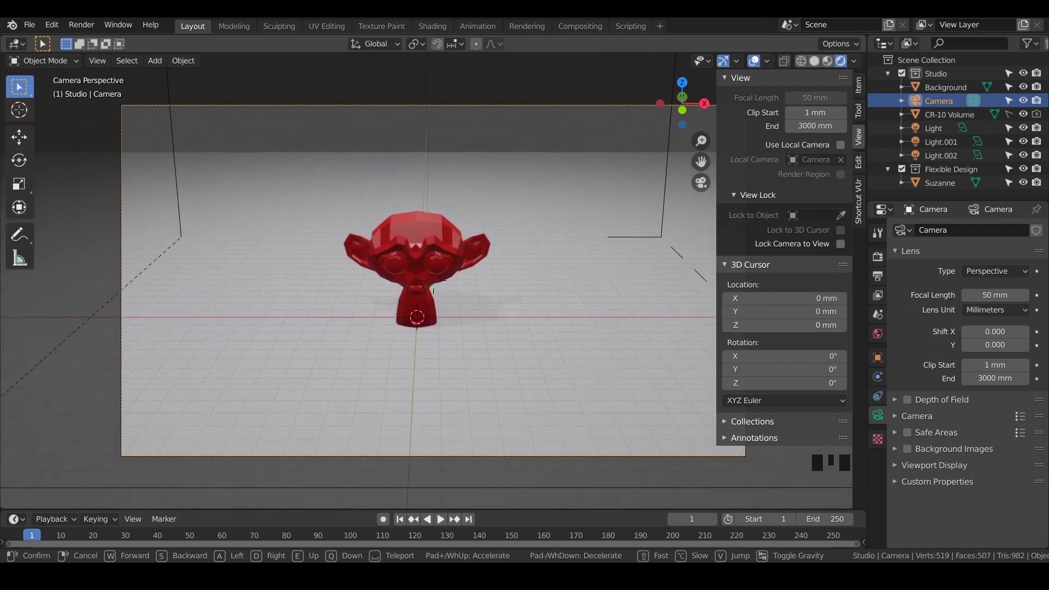
{"action": "key", "text": "w"}
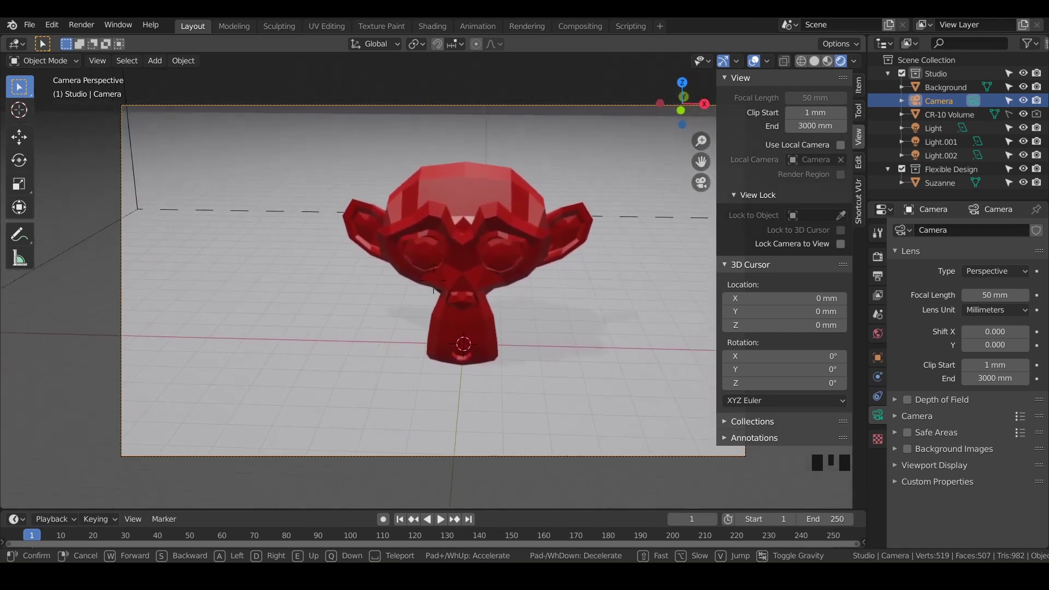
{"action": "key", "text": "w"}
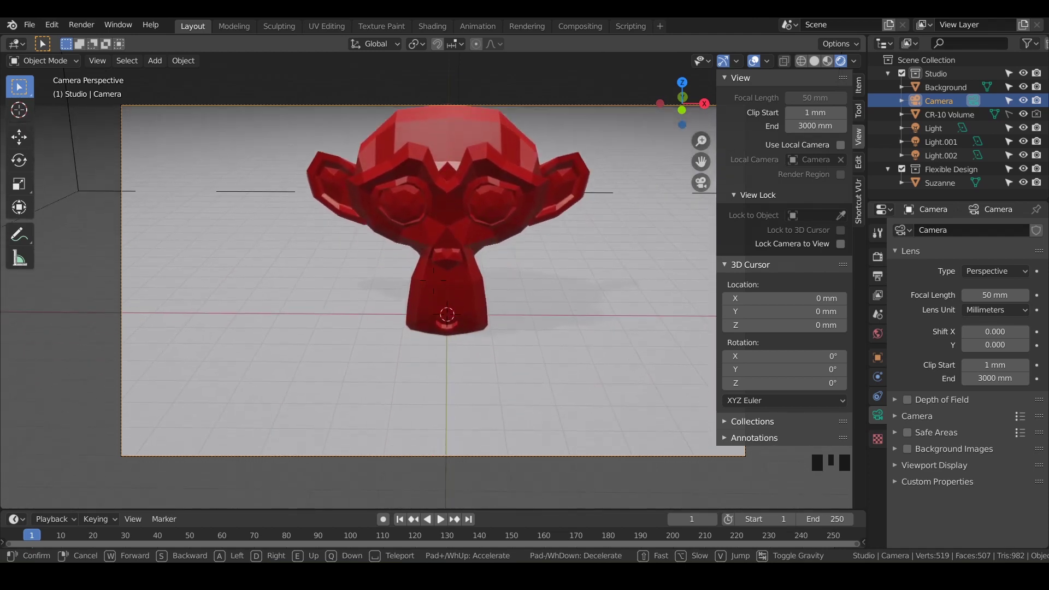
- Back the camera away, shift it sideways and aim it so Suzanne sits centred in the frame below the horizon, and confirm the position
{"action": "key", "text": "s"}
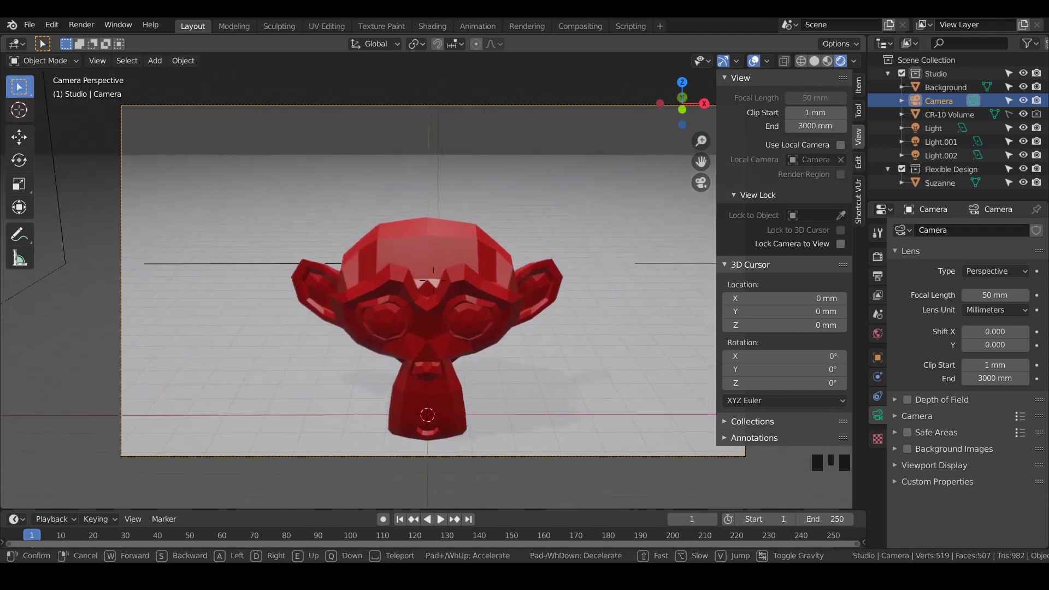
{"action": "key", "text": "s"}
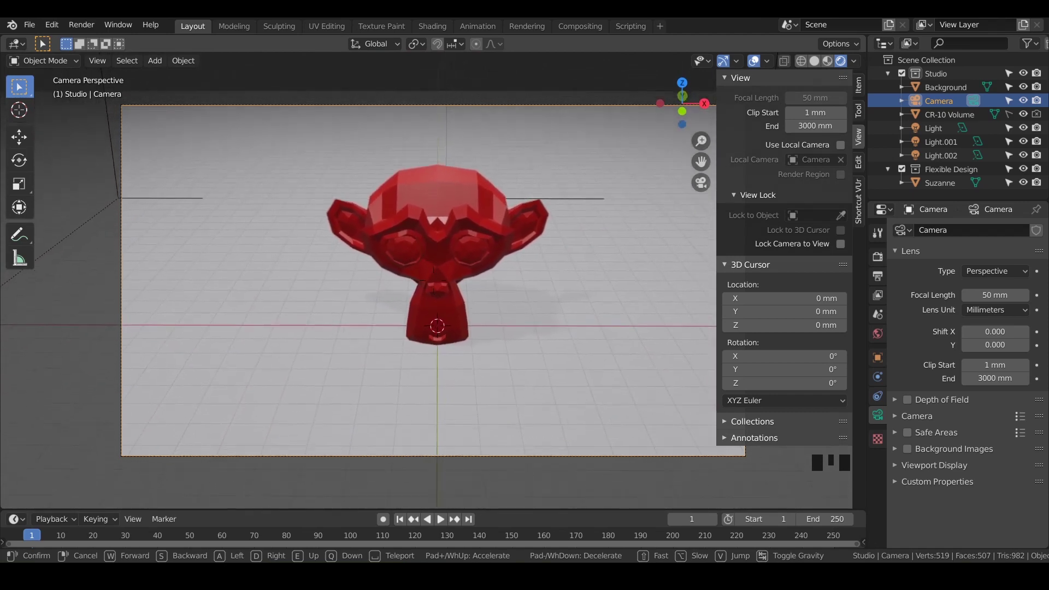
{"action": "key", "text": "s"}
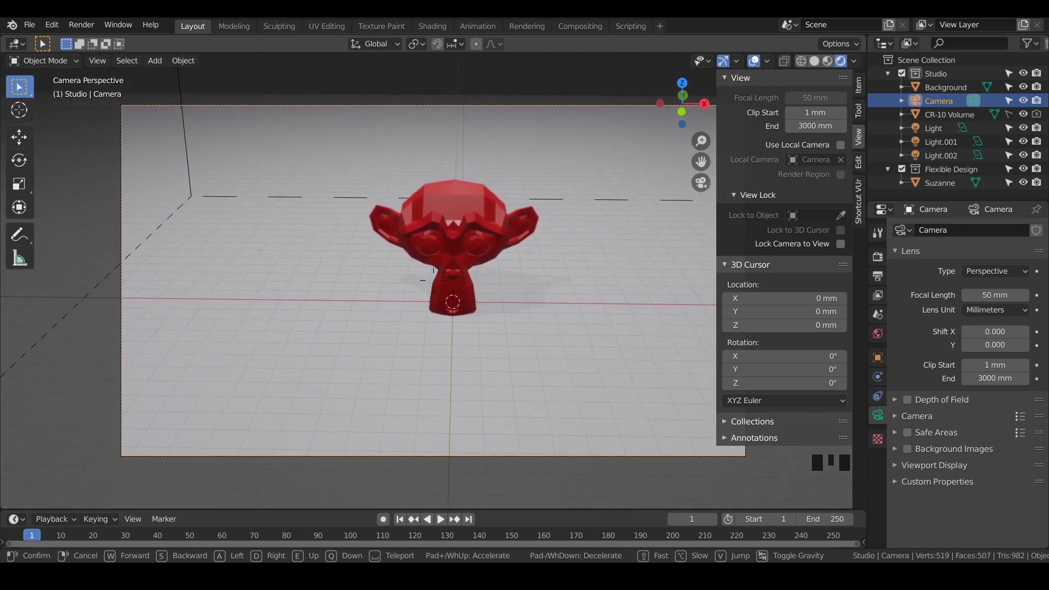
{"action": "key", "text": "d"}
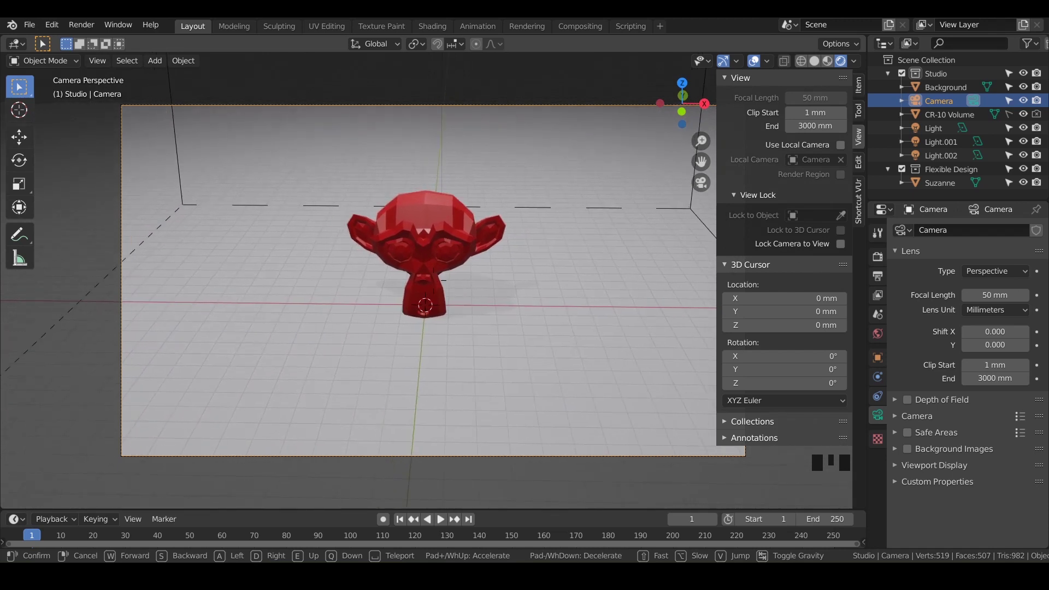
{"action": "key", "text": "a"}
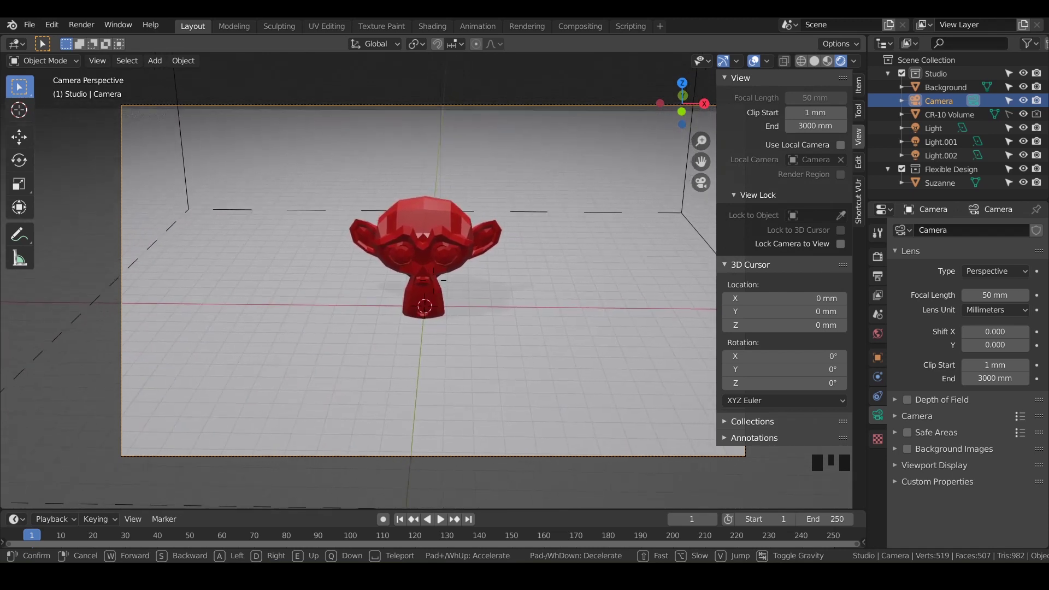
{"action": "key", "text": "d"}
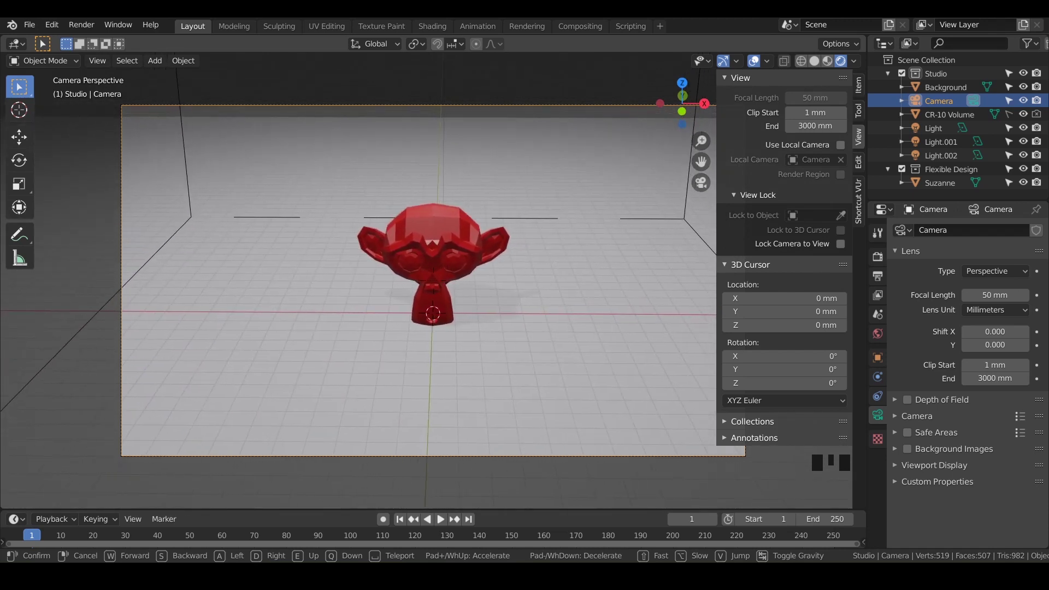
{"action": "key", "text": "w"}
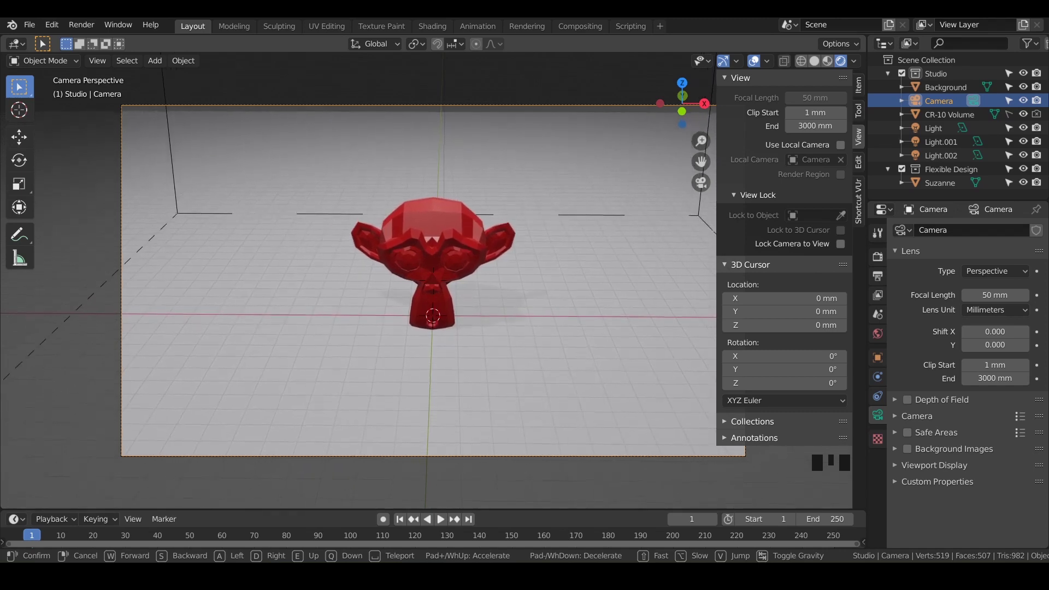
{"action": "mouse_move", "coordinate": [433, 246]}
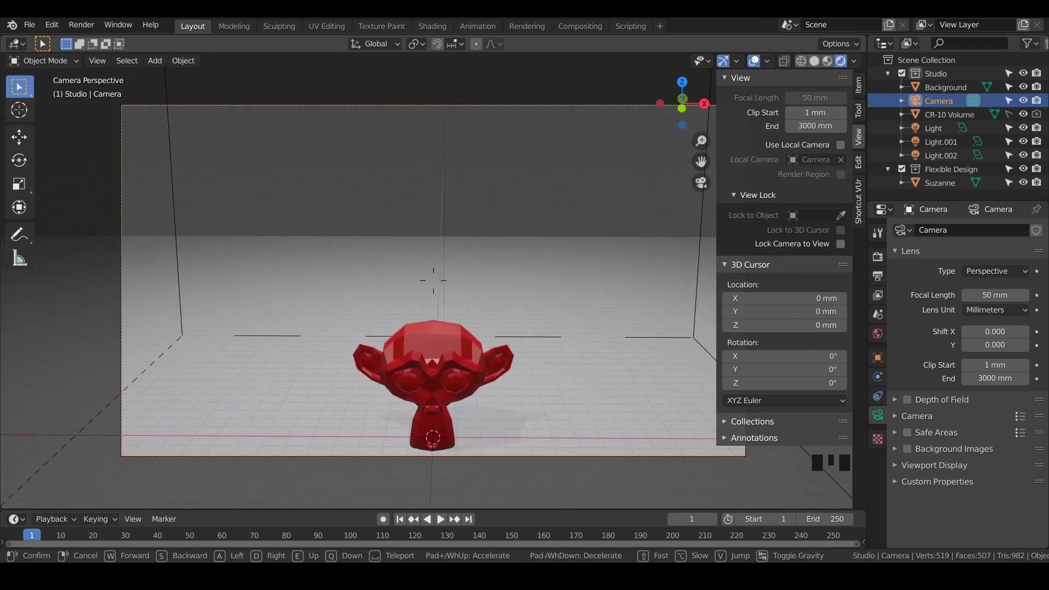
{"action": "mouse_move", "coordinate": [433, 328]}
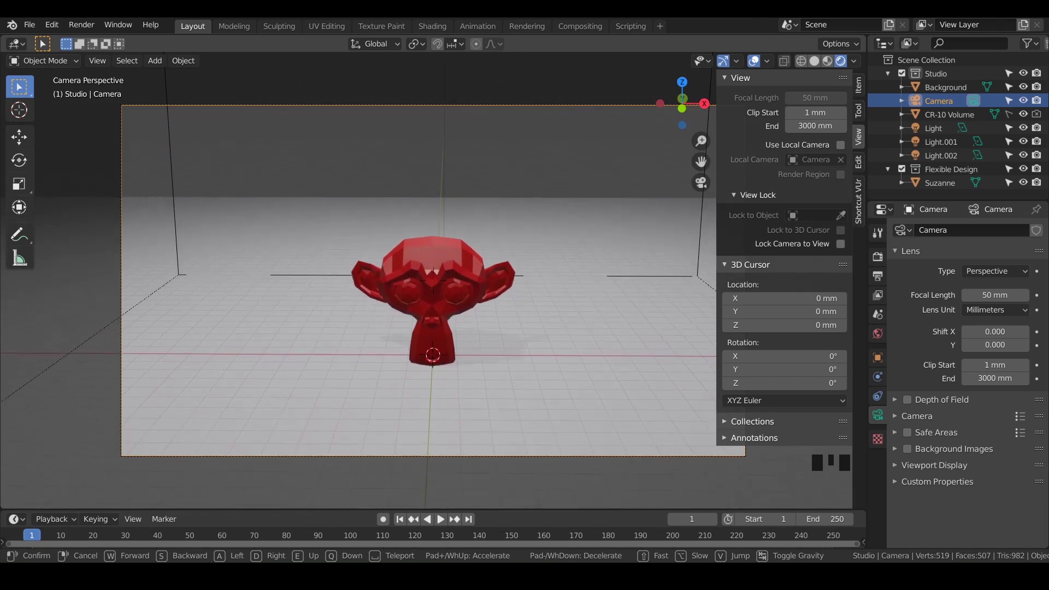
{"action": "key", "text": "w"}
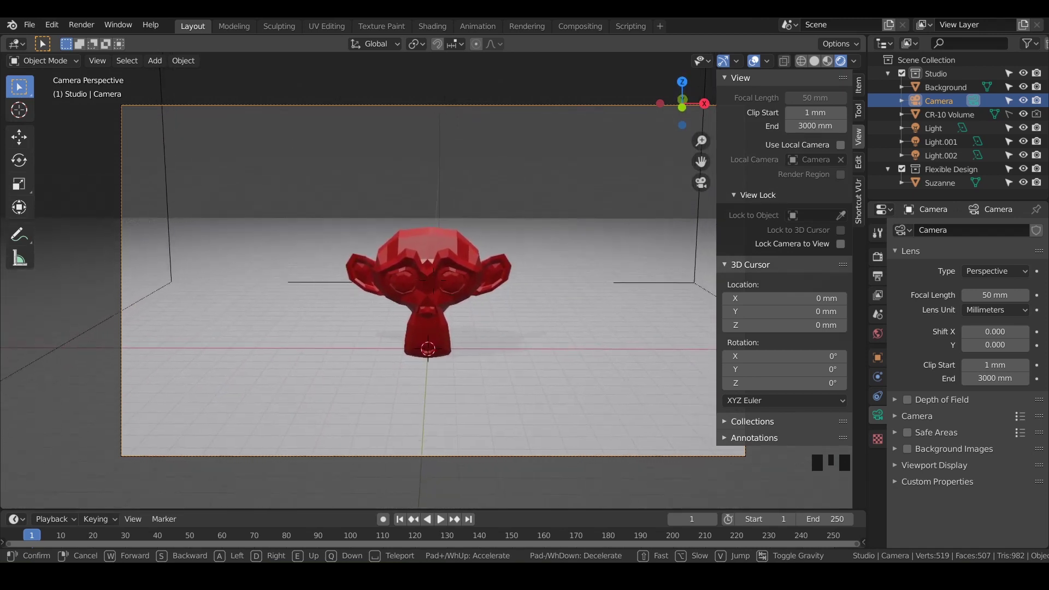
{"action": "left_click", "coordinate": [433, 284]}
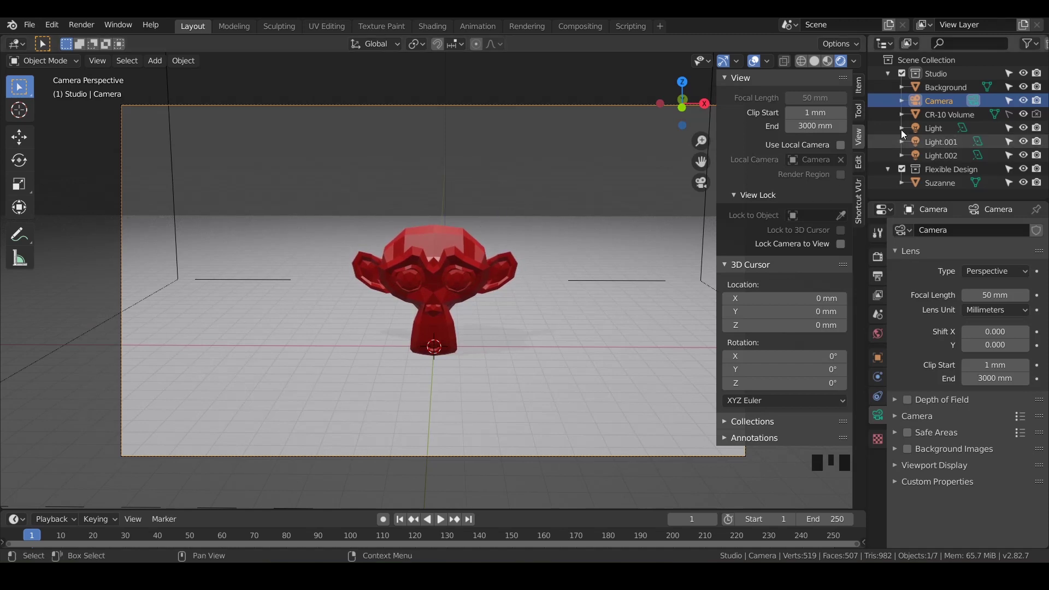
- Extrude the rear edge of the Background plane 1000 mm upward along the global Z axis in Edit Mode
{"action": "left_click", "coordinate": [940, 182]}
{"action": "left_click", "coordinate": [545, 364]}
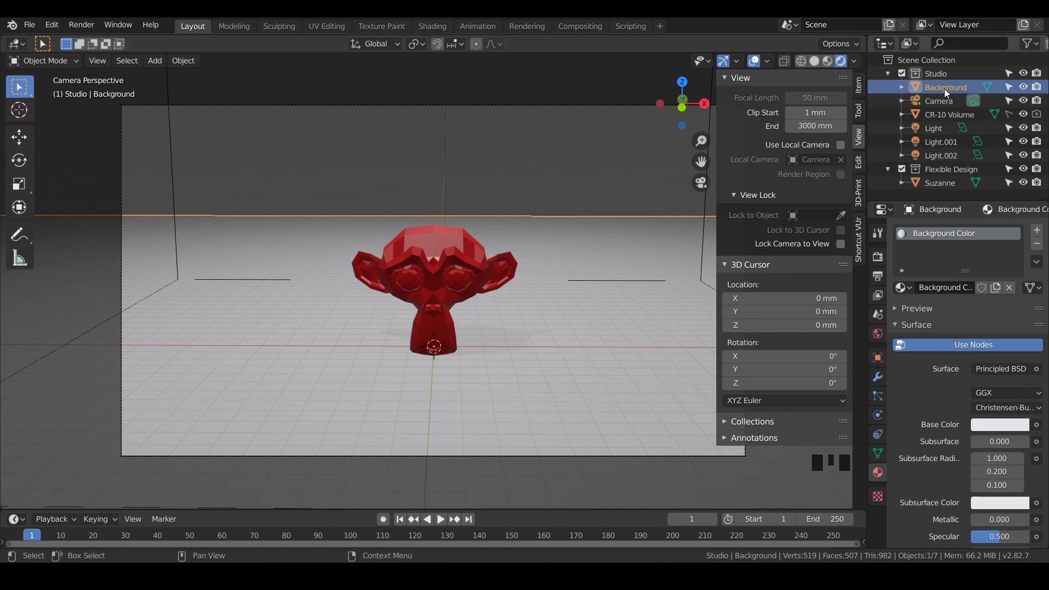
{"action": "key", "text": "Tab"}
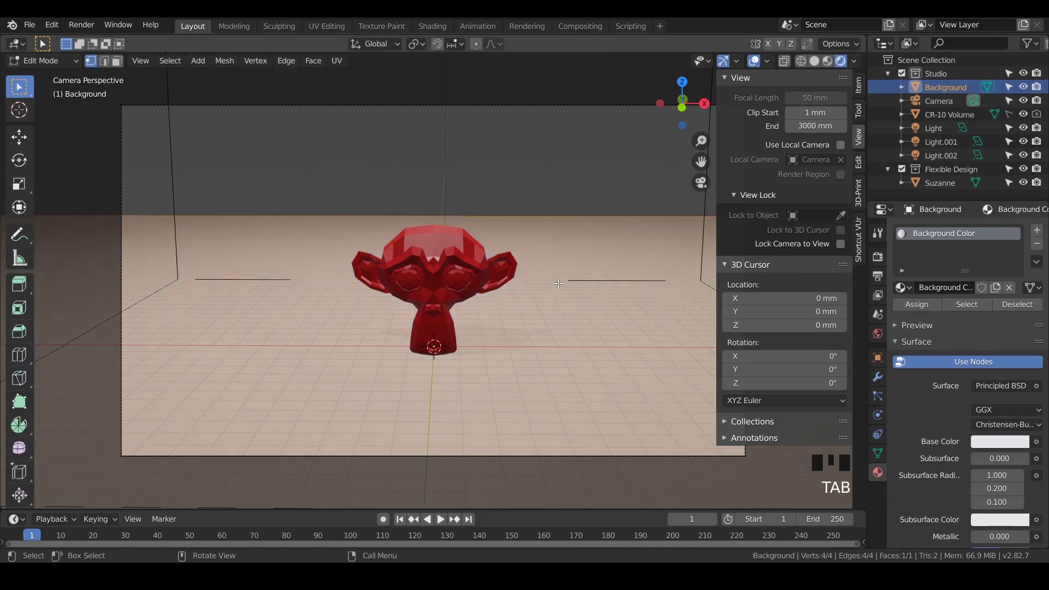
{"action": "middle_click_drag", "start_coordinate": [567, 319], "coordinate": [451, 285]}
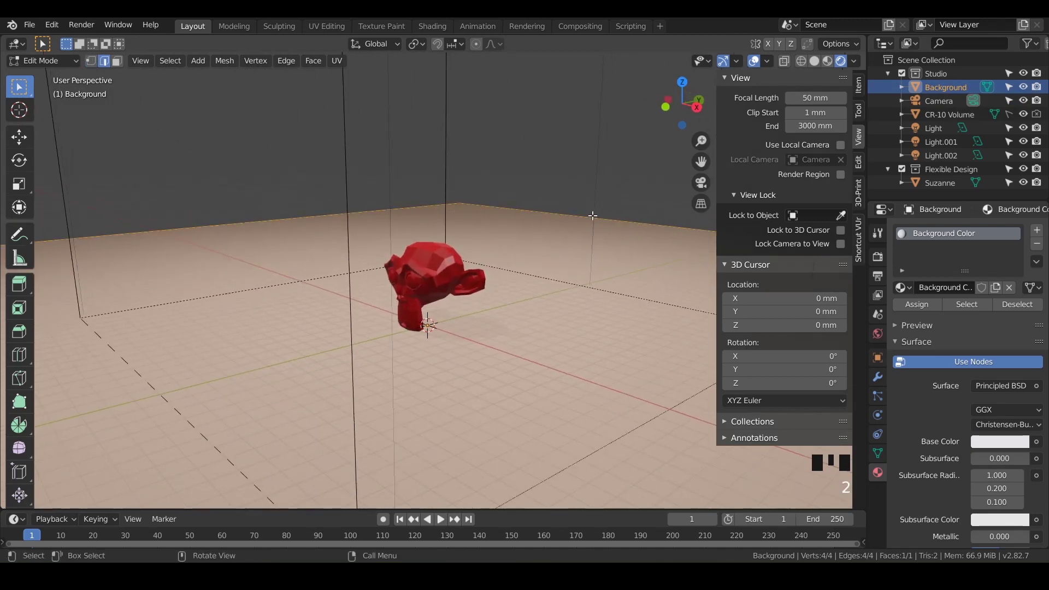
{"action": "middle_click_drag", "start_coordinate": [625, 224], "coordinate": [438, 269], "text": "shift"}
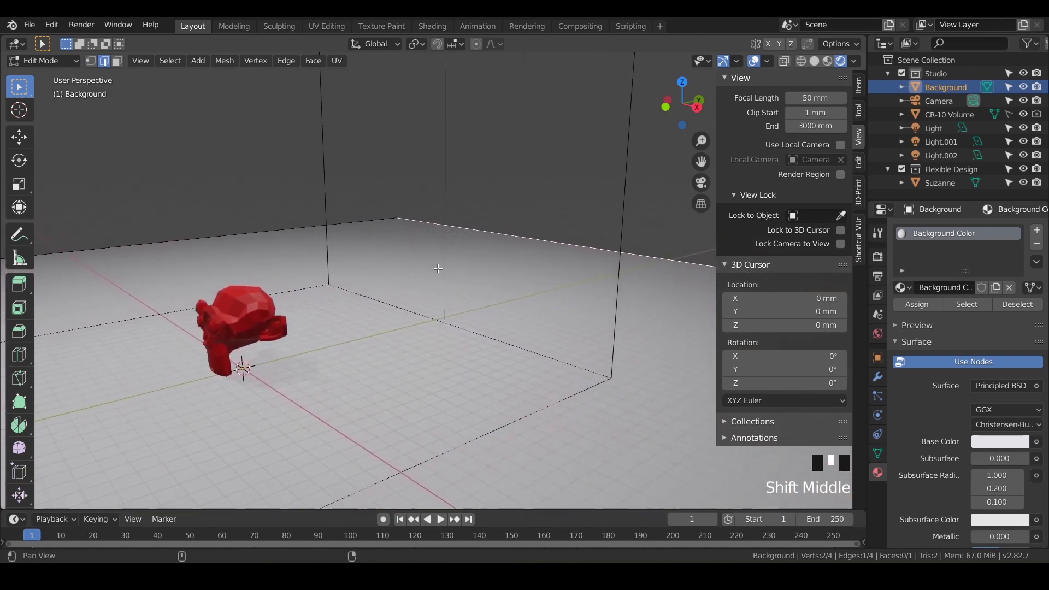
{"action": "key", "text": "e"}
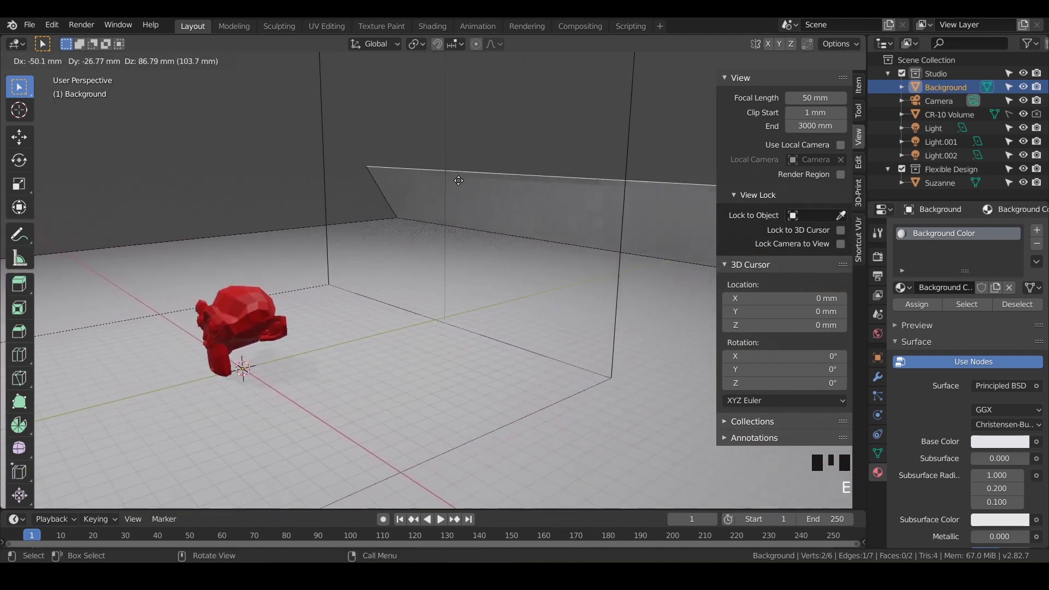
{"action": "key", "text": "z"}
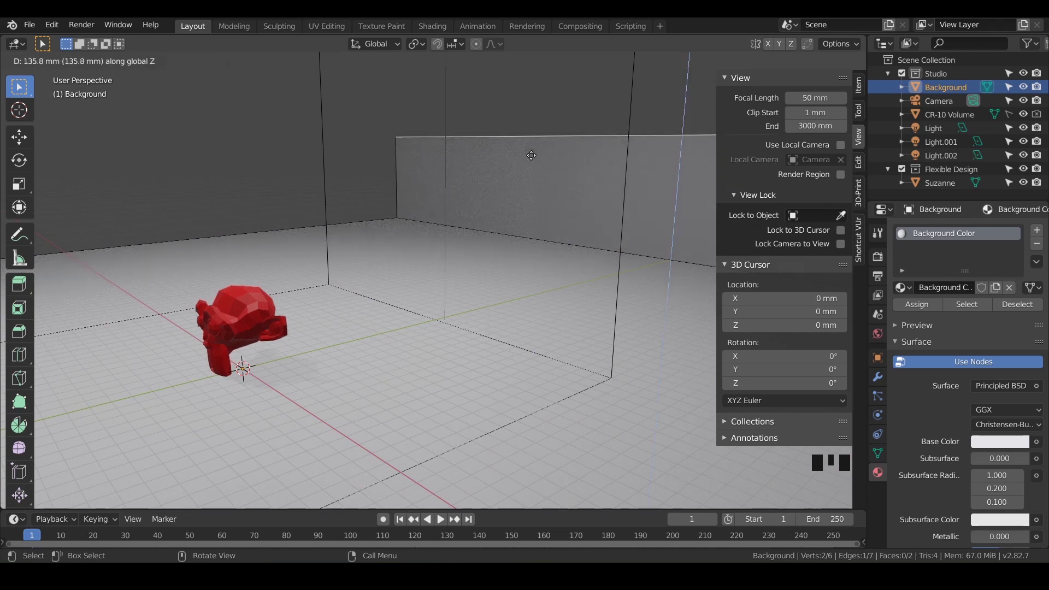
{"action": "type", "text": "100"}
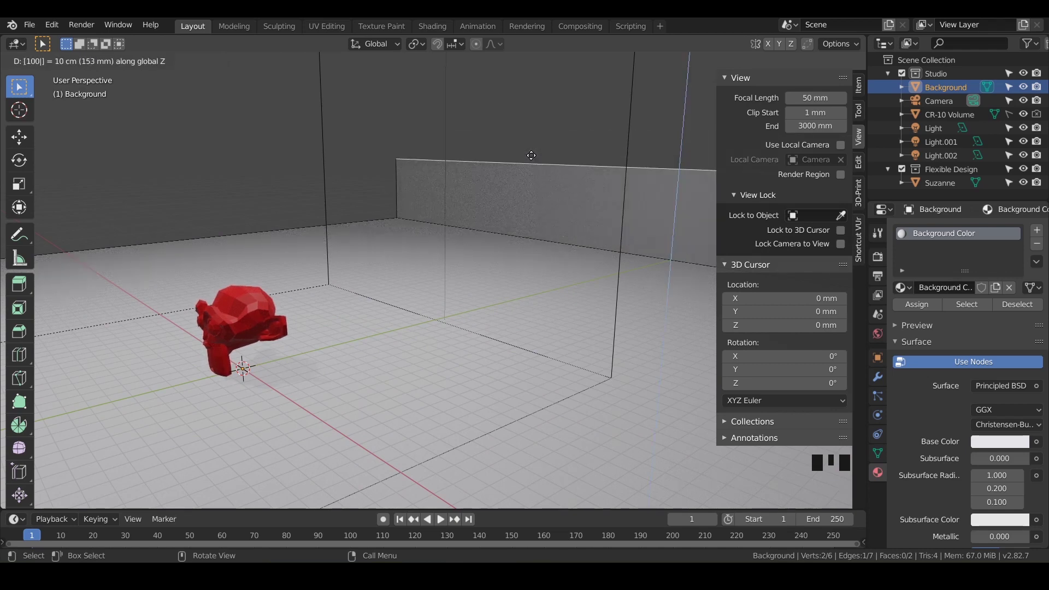
{"action": "type", "text": "0"}
{"action": "key", "text": "Return"}
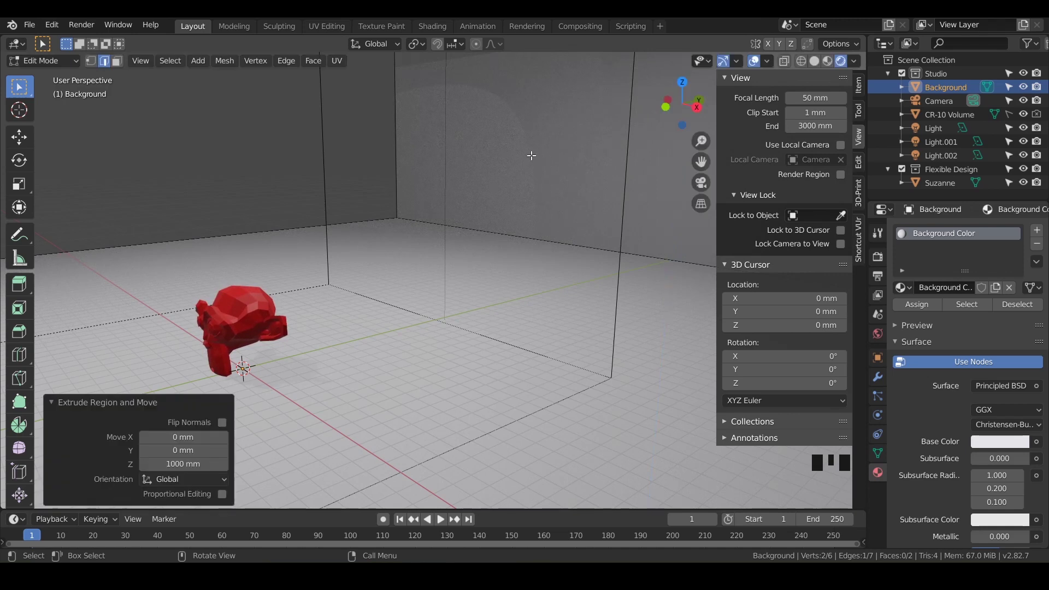
- Examine the extruded back wall and the corner where it meets the floor, from several angles and distances
{"action": "scroll", "coordinate": [531, 155], "scroll_direction": "down", "scroll_amount": 9}
{"action": "middle_click_drag", "start_coordinate": [531, 155], "coordinate": [526, 291], "text": "shift"}
{"action": "scroll", "coordinate": [587, 206], "scroll_direction": "up", "scroll_amount": 2}
{"action": "scroll", "coordinate": [530, 299], "scroll_direction": "up", "scroll_amount": 2}
{"action": "middle_click_drag", "start_coordinate": [491, 414], "coordinate": [220, 266]}
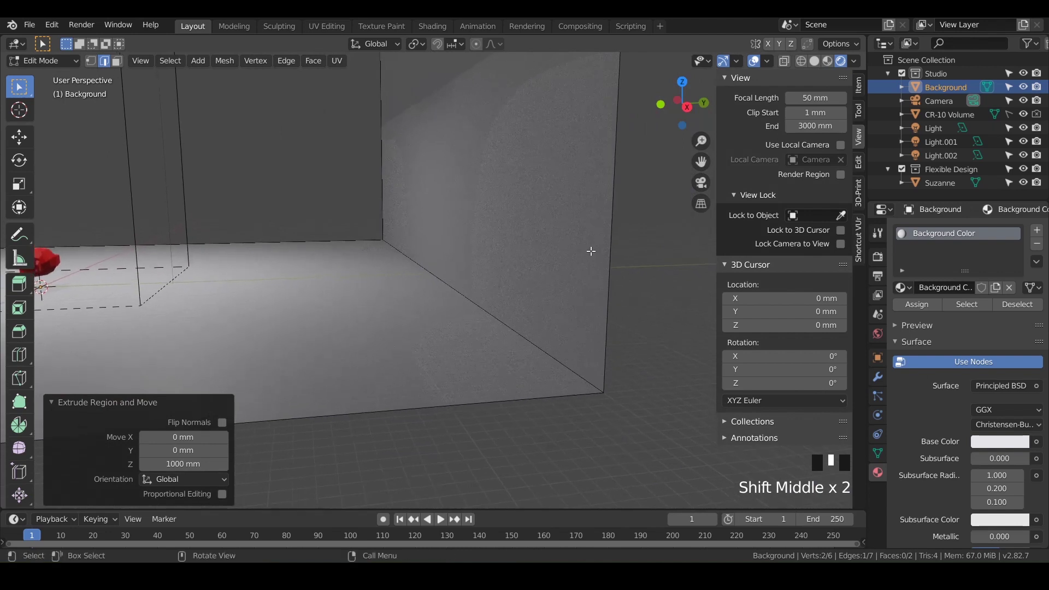
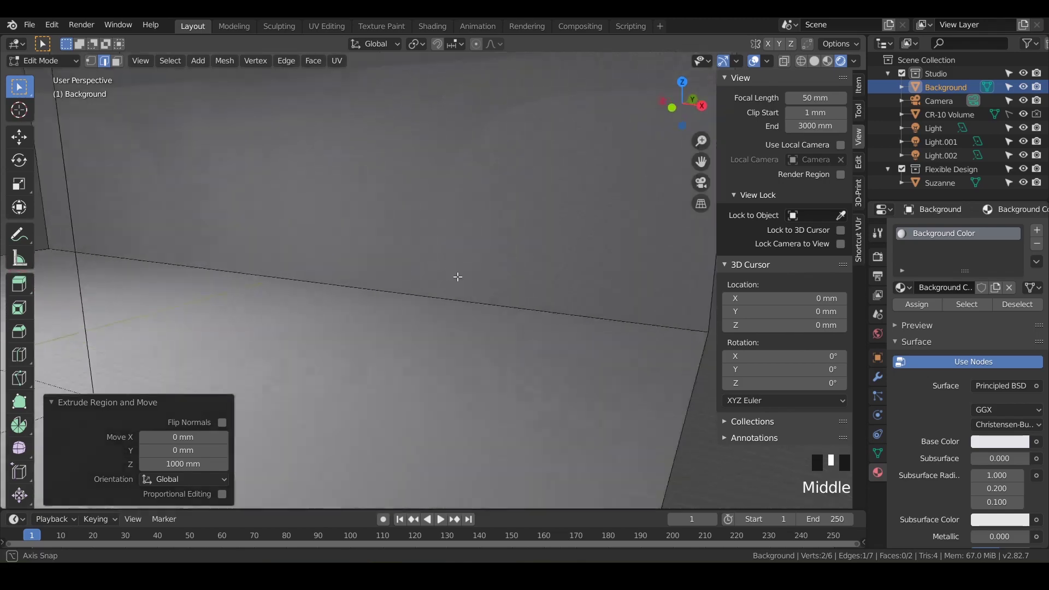
{"action": "scroll", "coordinate": [449, 238], "scroll_direction": "down", "scroll_amount": 4}
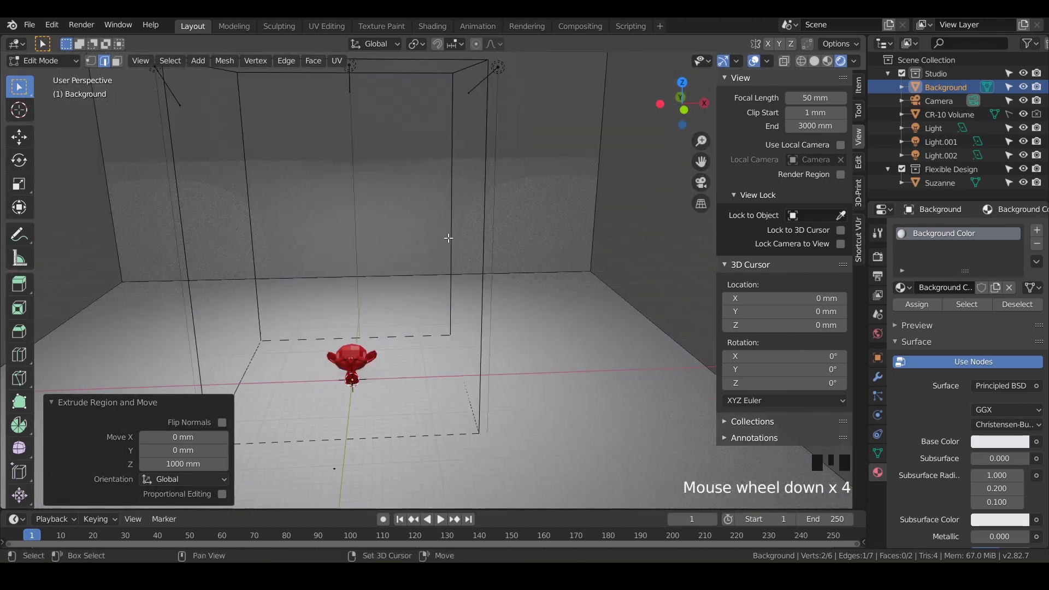
{"action": "scroll", "coordinate": [485, 181], "scroll_direction": "up", "scroll_amount": 4}
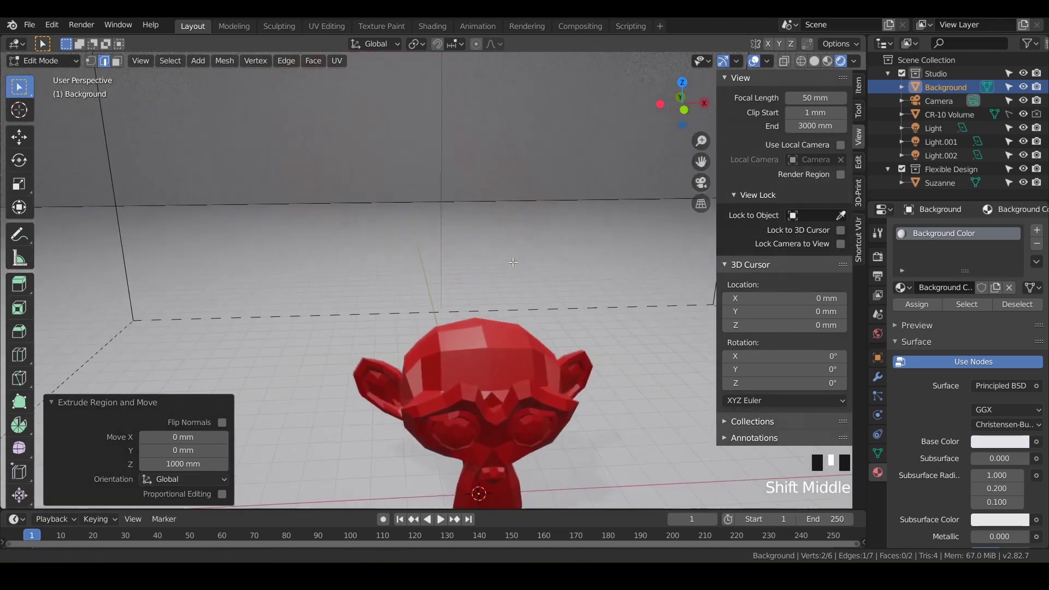
{"action": "scroll", "coordinate": [505, 235], "scroll_direction": "down", "scroll_amount": 3}
{"action": "scroll", "coordinate": [509, 231], "scroll_direction": "up", "scroll_amount": 3}
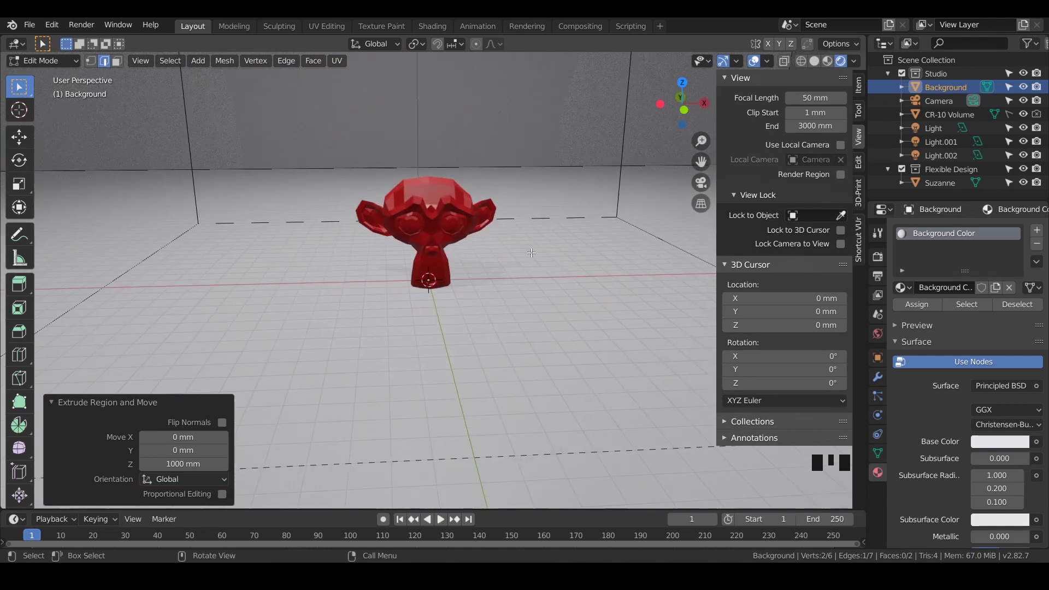
- Return to Object Mode and add a Bevel modifier to Background using the Percent width method at 30%
{"action": "key", "text": "Tab"}
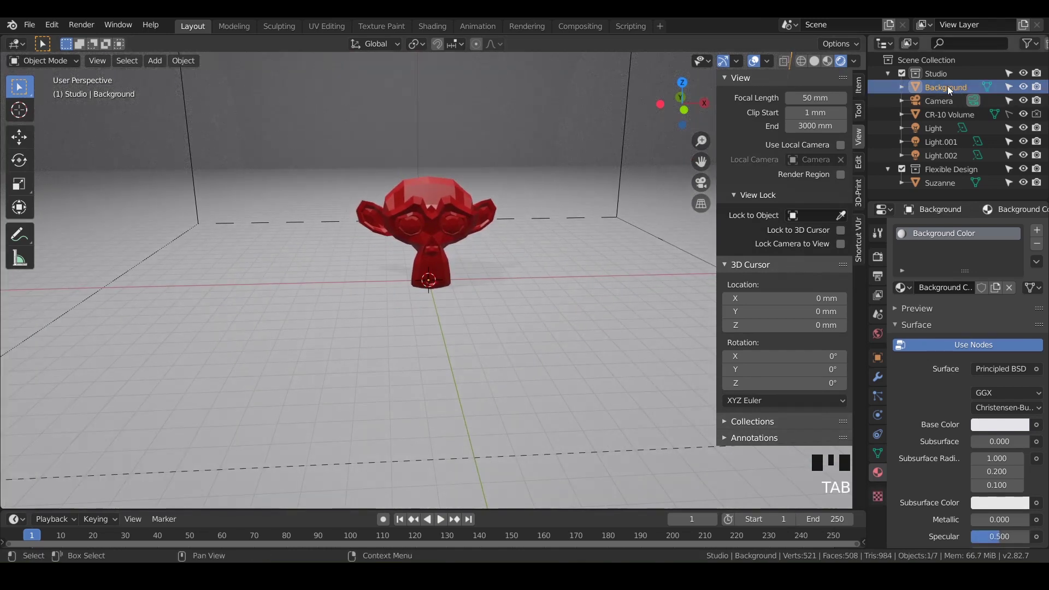
{"action": "left_click", "coordinate": [877, 377]}
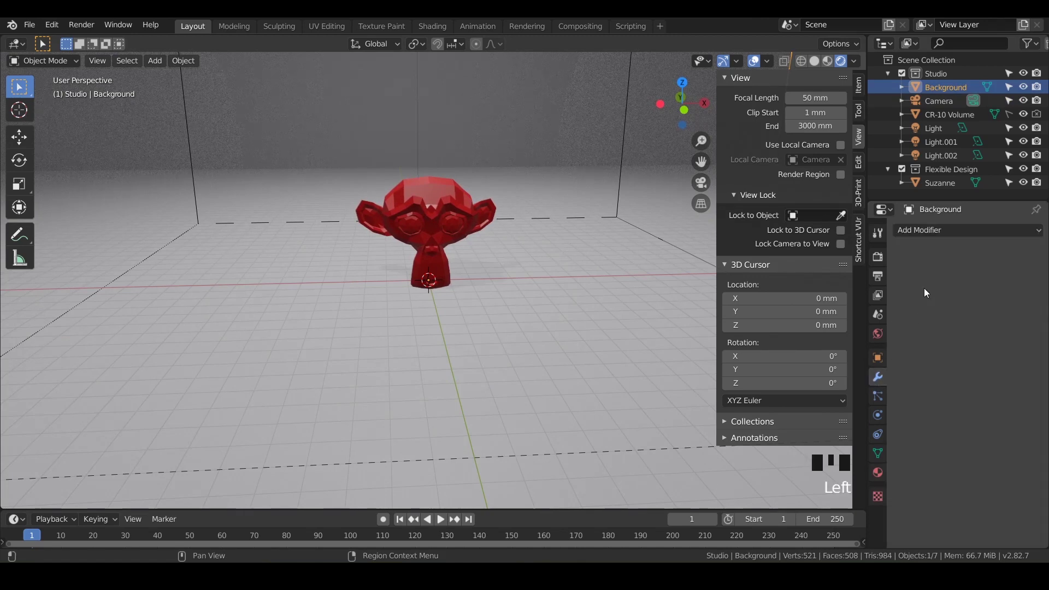
{"action": "left_click", "coordinate": [944, 230]}
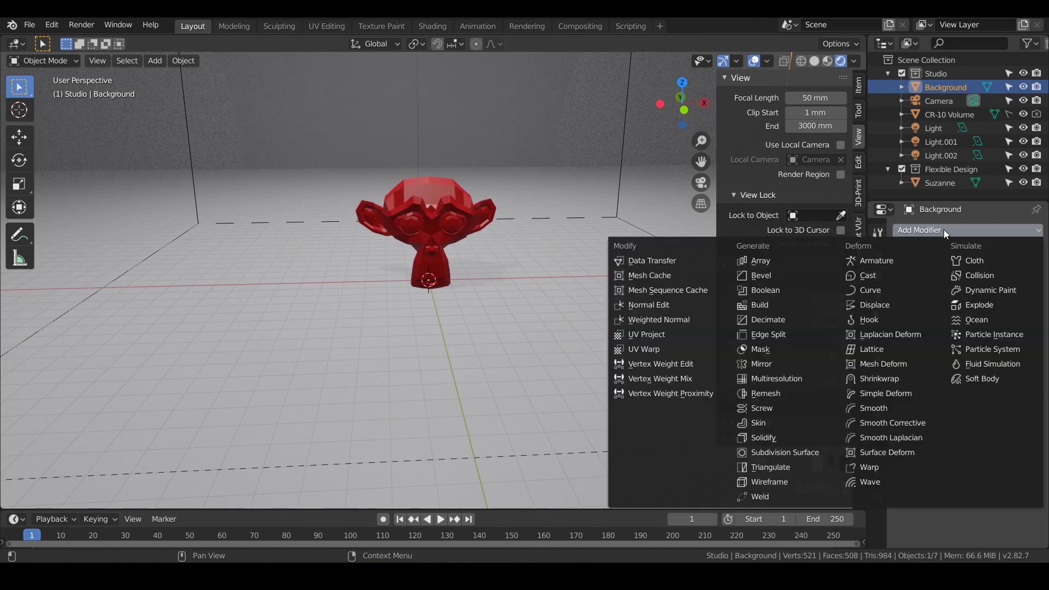
{"action": "left_click", "coordinate": [770, 274]}
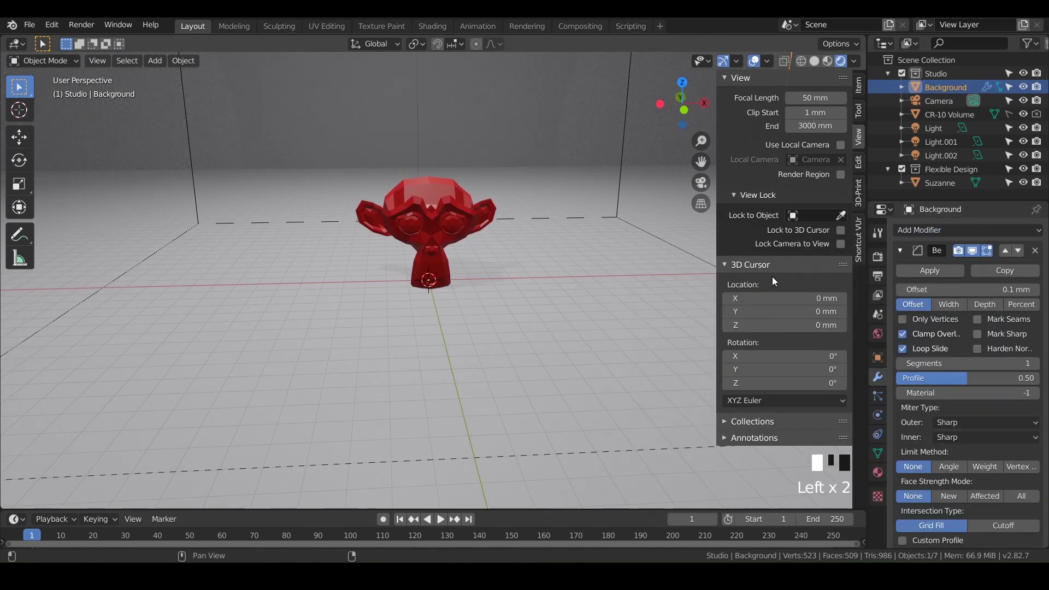
{"action": "left_click", "coordinate": [1018, 306]}
{"action": "double_click", "coordinate": [965, 289]}
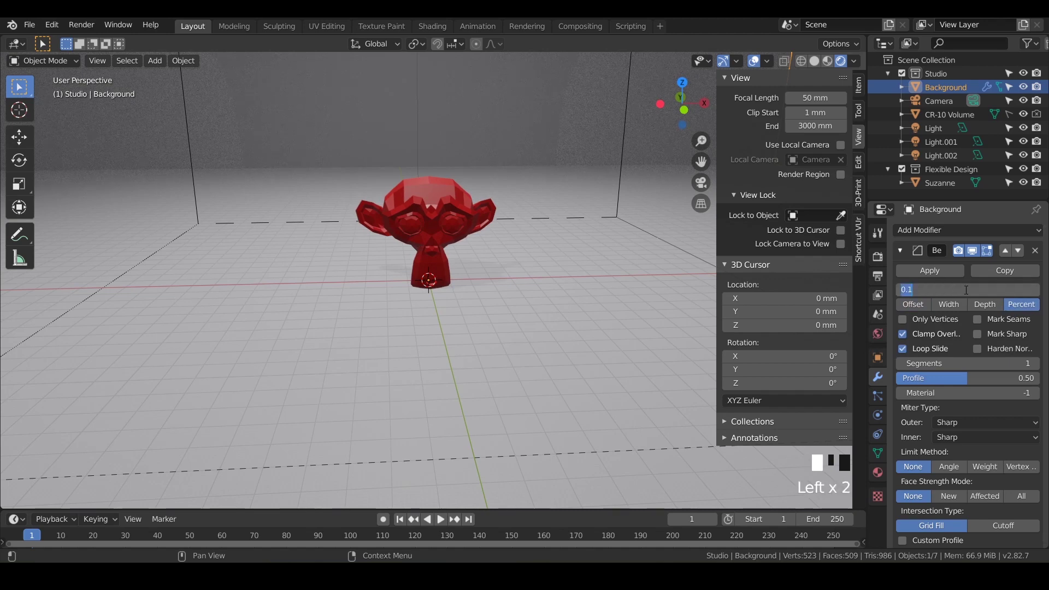
{"action": "type", "text": "2"}
{"action": "key", "text": "BackSpace"}
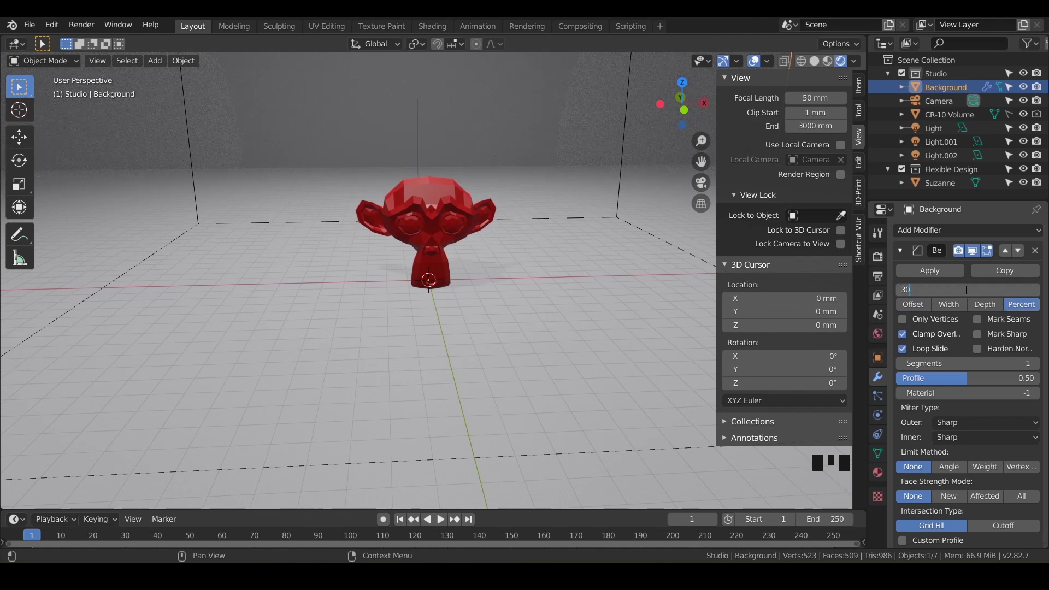
{"action": "type", "text": "30"}
{"action": "key", "text": "Return"}
- Increase the Bevel modifier on Background to 12 segments to round the transition from floor to wall
{"action": "middle_click_drag", "start_coordinate": [615, 333], "coordinate": [617, 355]}
{"action": "scroll", "coordinate": [565, 336], "scroll_direction": "down", "scroll_amount": 1}
{"action": "left_click", "coordinate": [1034, 364]}
{"action": "left_click", "coordinate": [1036, 364]}
{"action": "left_click", "coordinate": [1035, 364]}
{"action": "double_click", "coordinate": [1035, 364]}
{"action": "double_click", "coordinate": [1035, 364]}
{"action": "double_click", "coordinate": [1036, 364]}
{"action": "left_click", "coordinate": [1035, 364]}
{"action": "left_click", "coordinate": [1035, 364]}
{"action": "double_click", "coordinate": [1036, 364]}
{"action": "double_click", "coordinate": [1036, 364]}
{"action": "left_click", "coordinate": [1035, 364]}
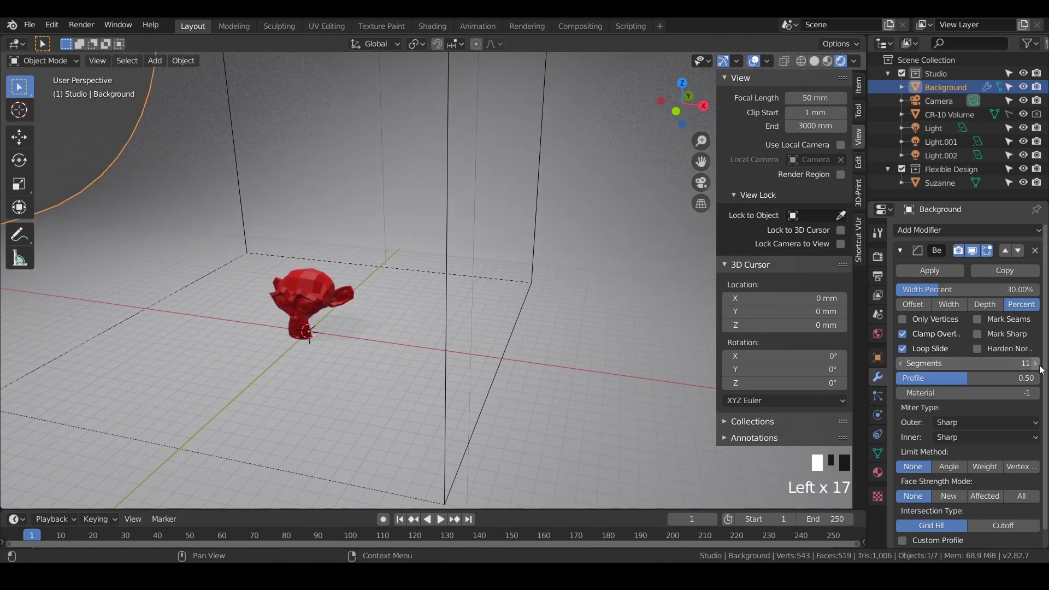
- Apply Shade Smooth to the curved Background object and inspect its surface
{"action": "middle_click_drag", "start_coordinate": [602, 351], "coordinate": [454, 331]}
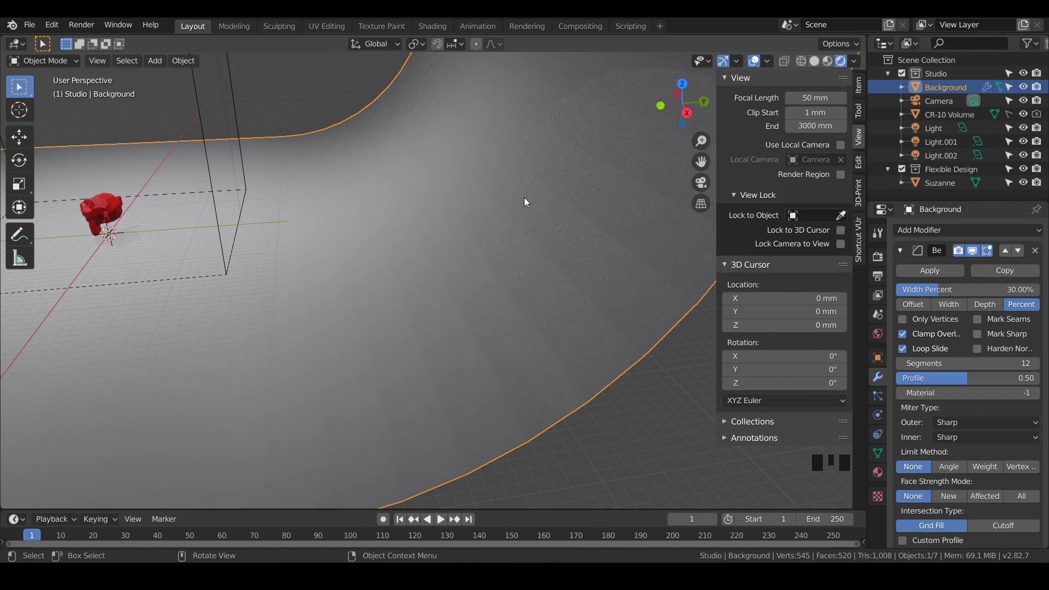
{"action": "right_click", "coordinate": [428, 221]}
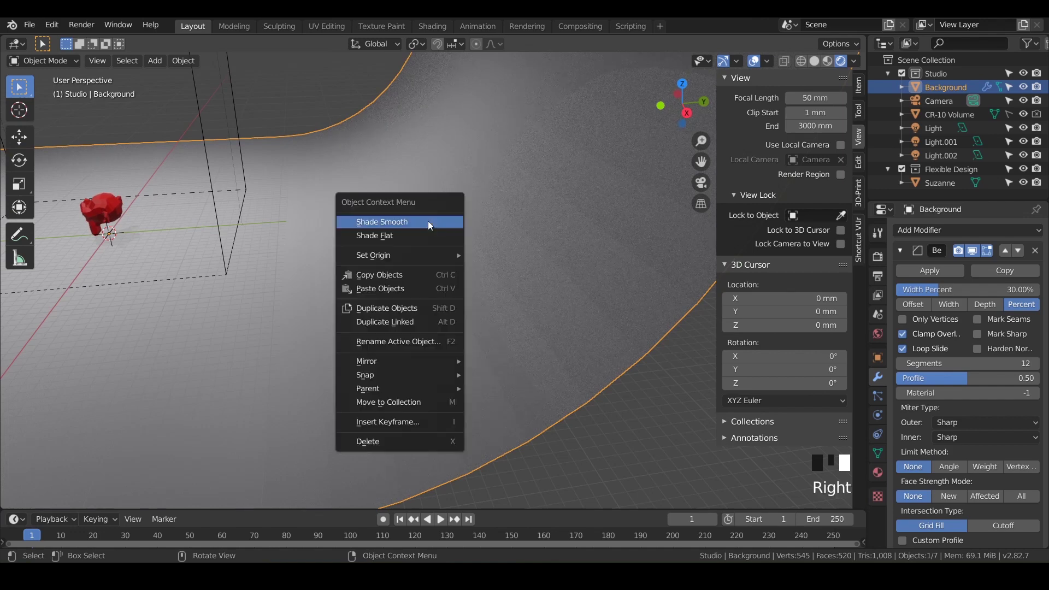
{"action": "left_click", "coordinate": [393, 223]}
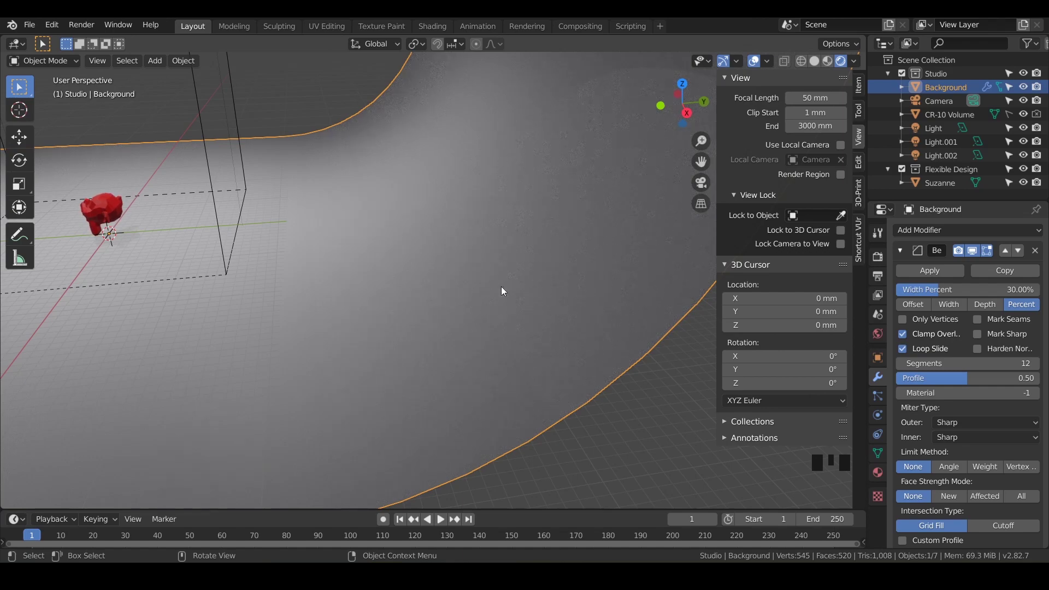
{"action": "mouse_move", "coordinate": [398, 254]}
{"action": "middle_mouse_down"}
{"action": "mouse_move", "coordinate": [435, 254]}
{"action": "mouse_move", "coordinate": [386, 270]}
{"action": "middle_mouse_up"}
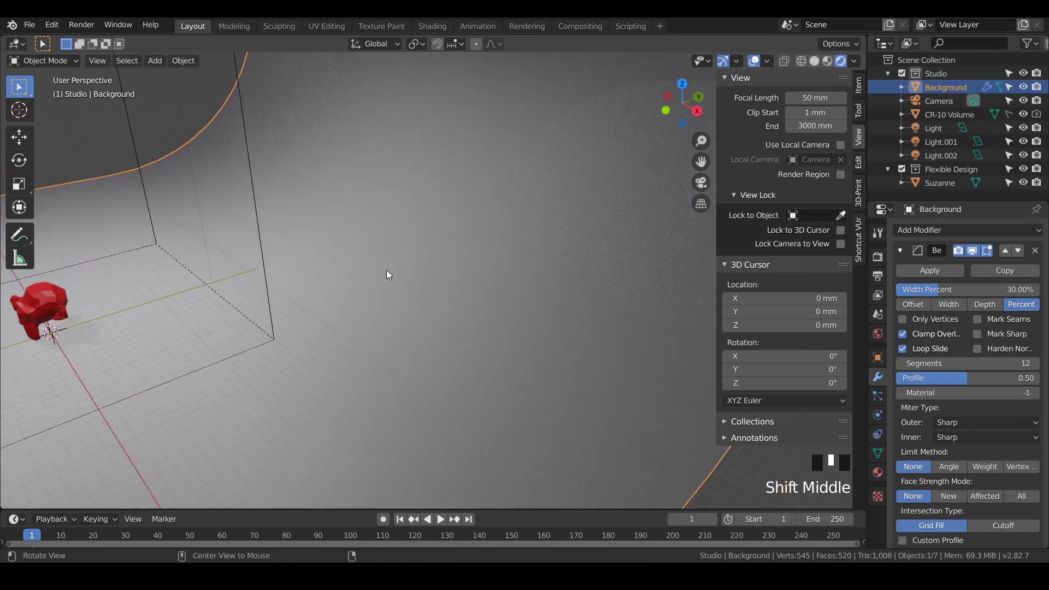
{"action": "left_click", "coordinate": [479, 276]}
- Examine the placement of the three lights above Suzanne one by one, and look up the Light entry among the objects to add
{"action": "middle_click_drag", "start_coordinate": [538, 276], "coordinate": [591, 295]}
{"action": "scroll", "coordinate": [590, 267], "scroll_direction": "down", "scroll_amount": 3}
{"action": "scroll", "coordinate": [589, 326], "scroll_direction": "down", "scroll_amount": 2}
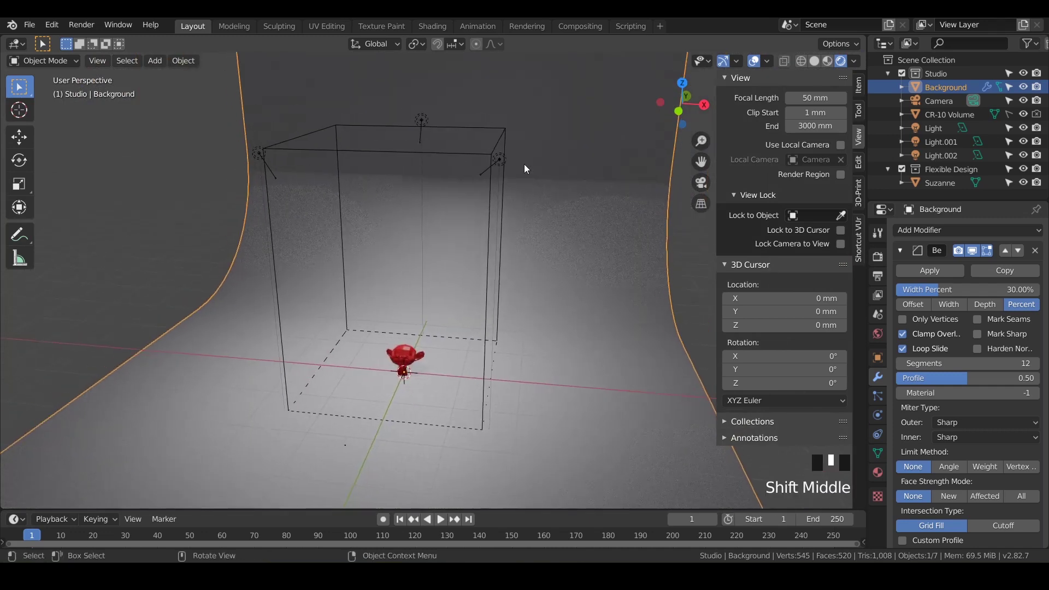
{"action": "left_click", "coordinate": [501, 160]}
{"action": "left_click", "coordinate": [432, 121]}
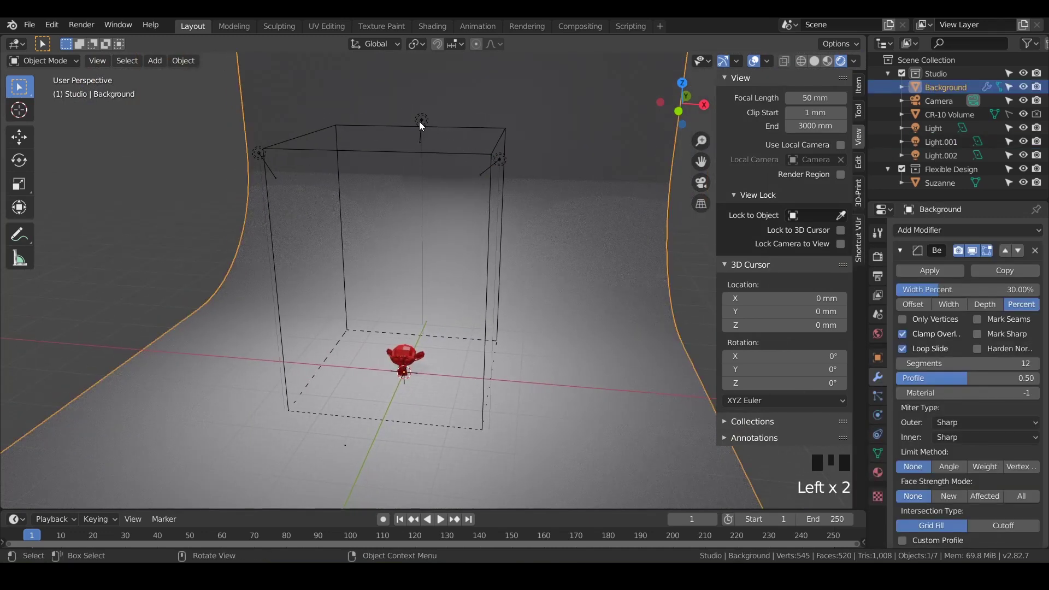
{"action": "left_click", "coordinate": [421, 122]}
{"action": "left_click", "coordinate": [258, 154]}
{"action": "middle_click_drag", "start_coordinate": [357, 290], "coordinate": [361, 289]}
{"action": "middle_click_drag", "start_coordinate": [546, 281], "coordinate": [559, 260], "text": "shift"}
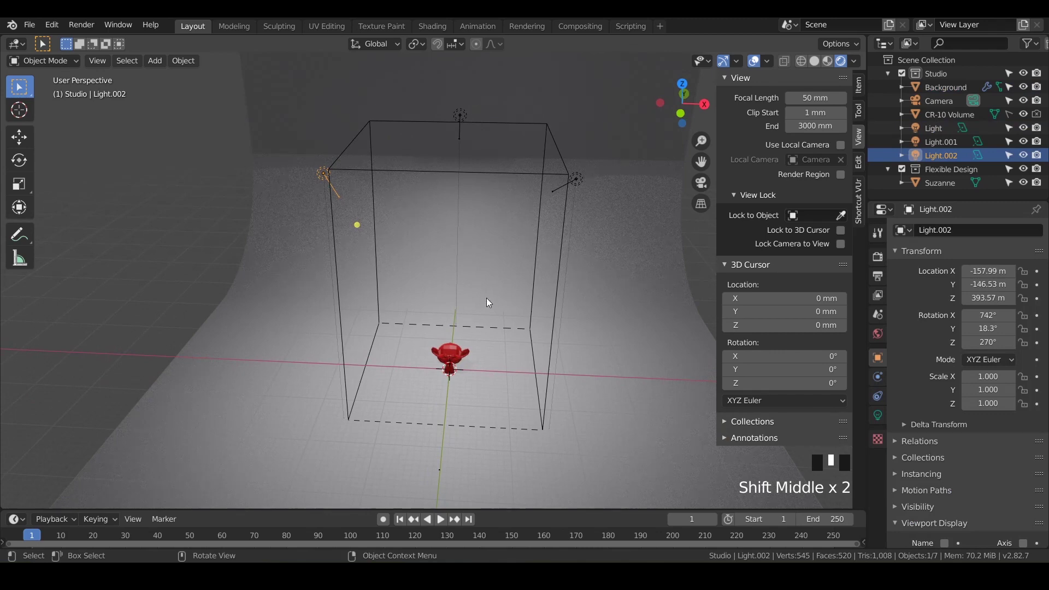
{"action": "key", "text": "shift+a"}
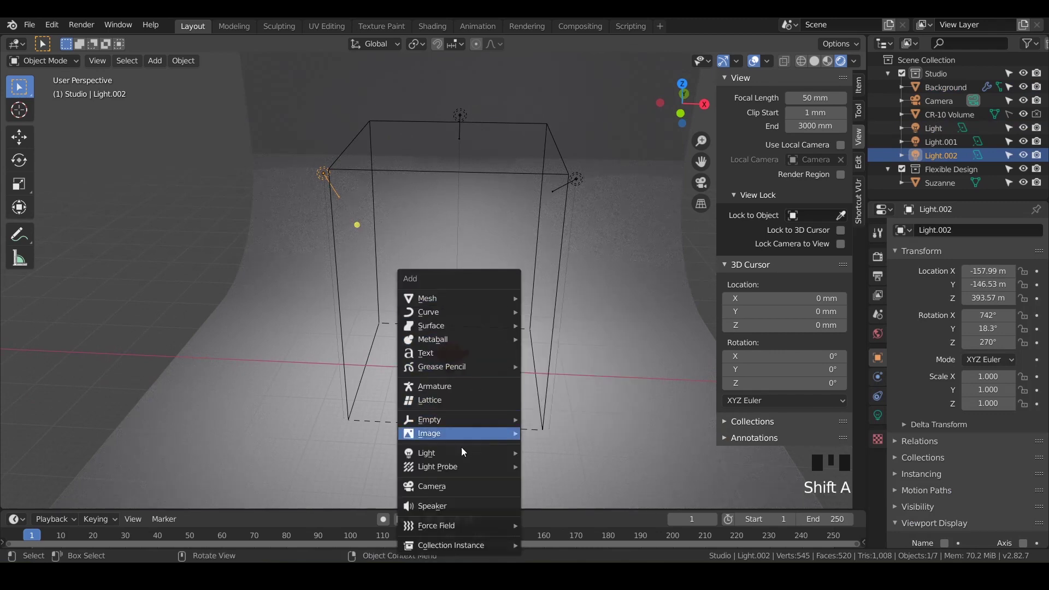
{"action": "mouse_move", "coordinate": [461, 450]}
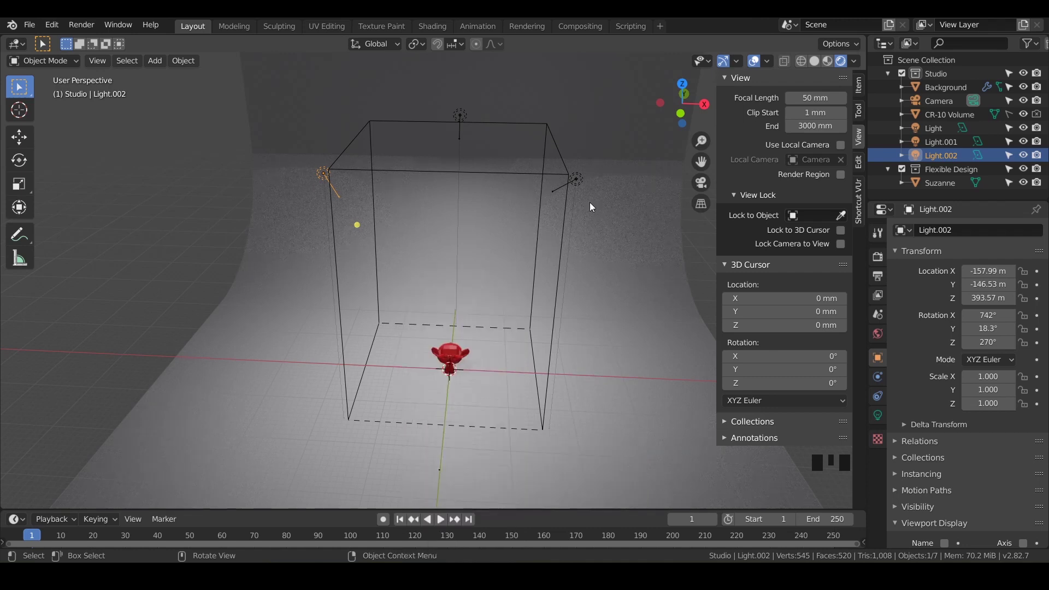
- Go through the two front lights and the rear light individually, and open the light settings of Light.002
{"action": "left_click", "coordinate": [575, 179]}
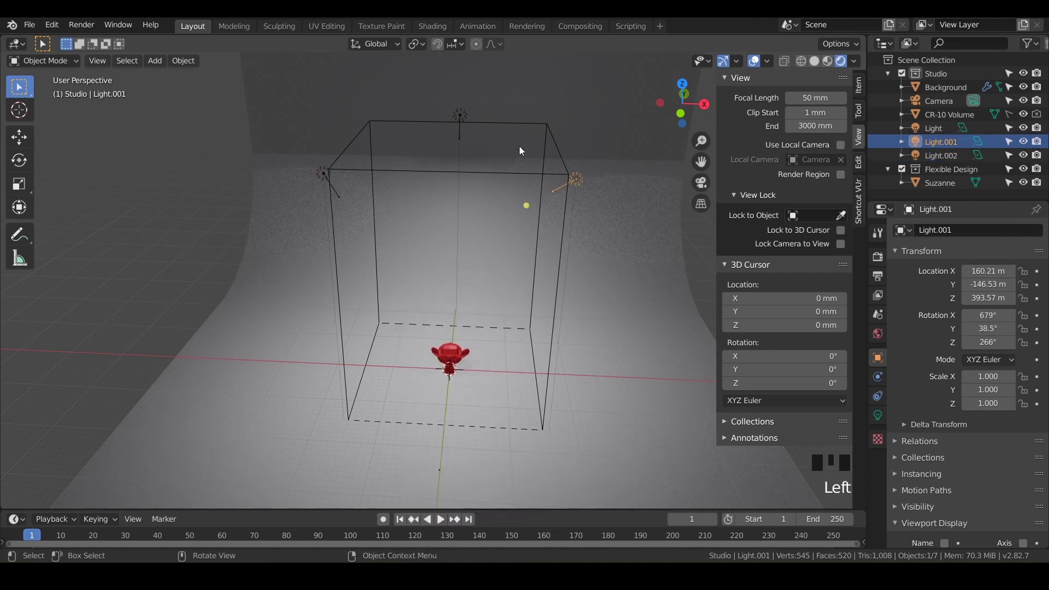
{"action": "left_click", "coordinate": [461, 116]}
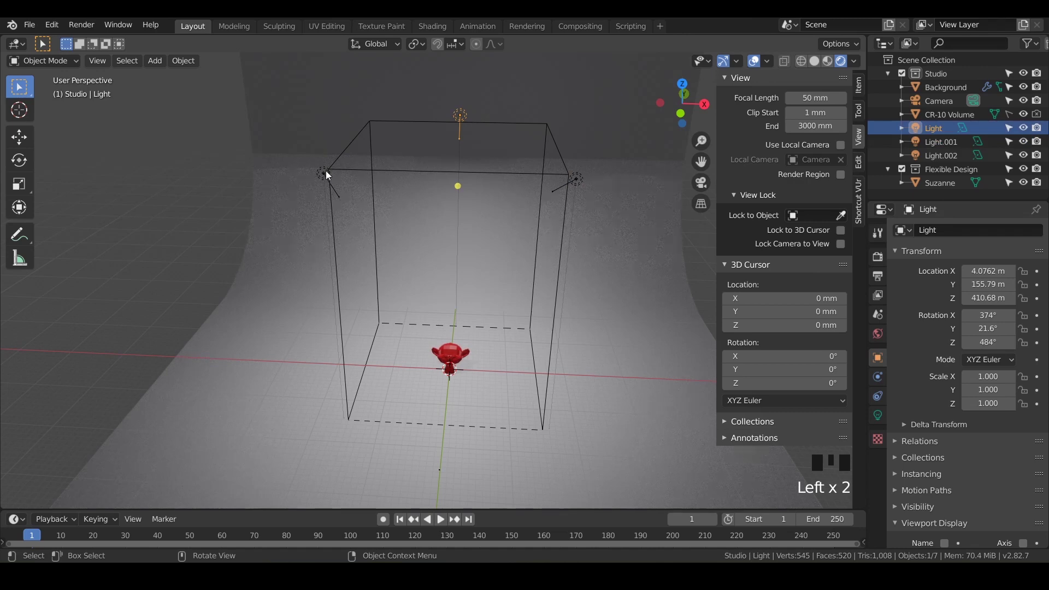
{"action": "left_click", "coordinate": [326, 172]}
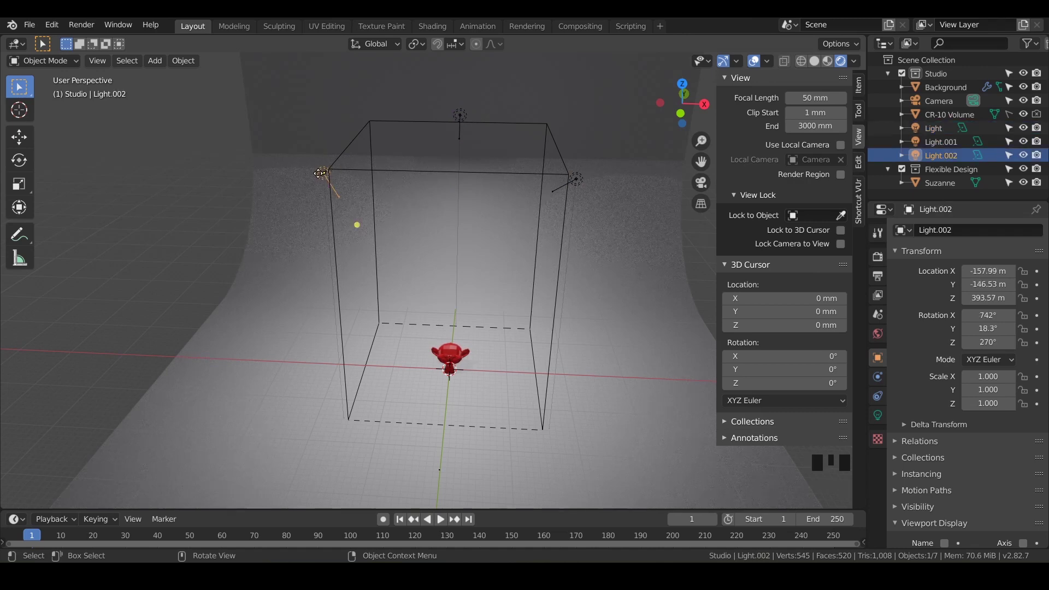
{"action": "left_click", "coordinate": [459, 116]}
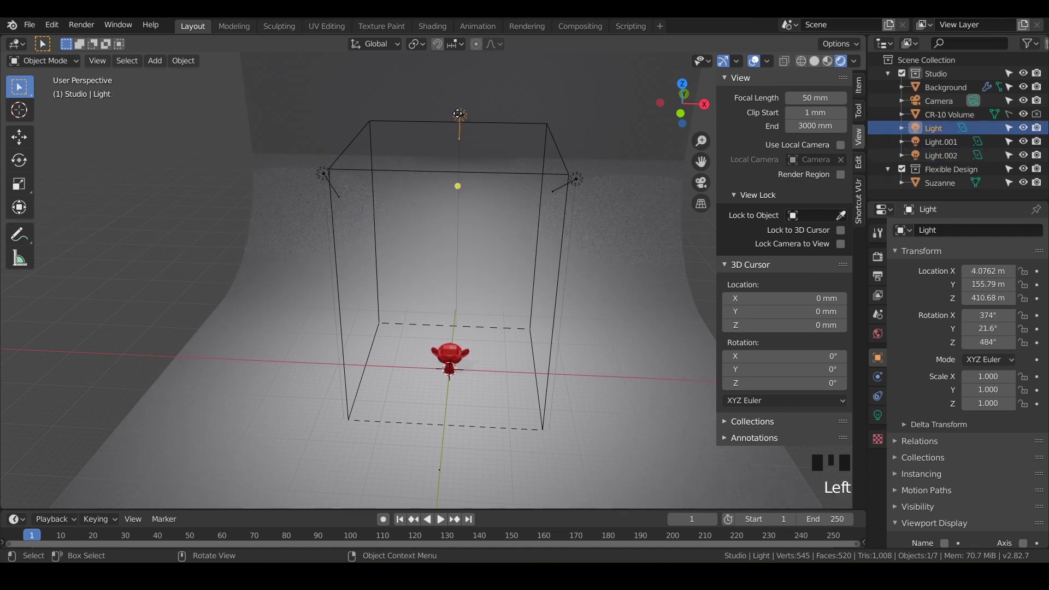
{"action": "left_click", "coordinate": [578, 177]}
{"action": "left_click", "coordinate": [325, 175]}
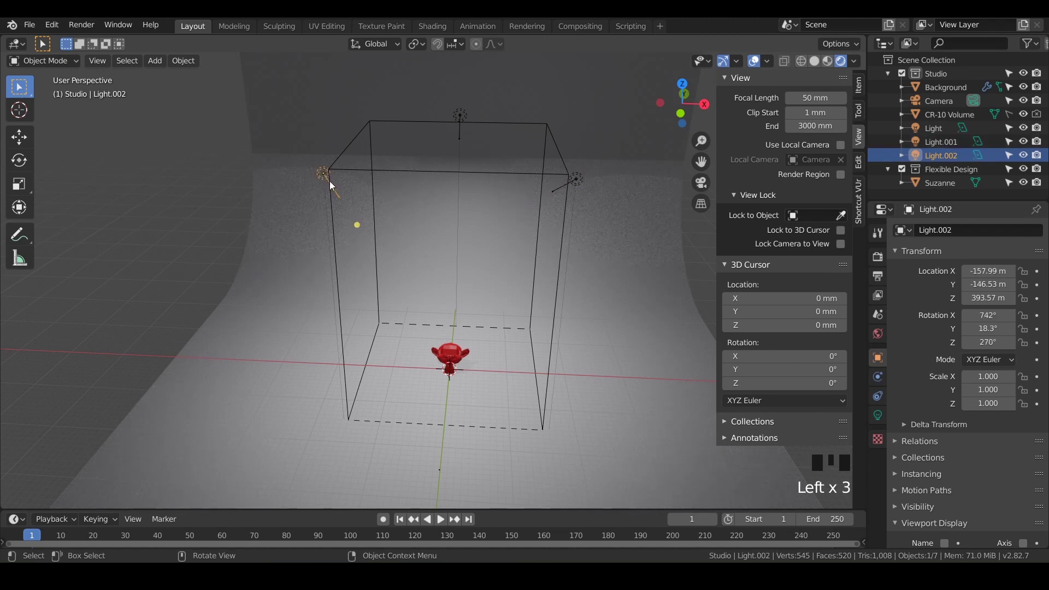
{"action": "left_click", "coordinate": [879, 415]}
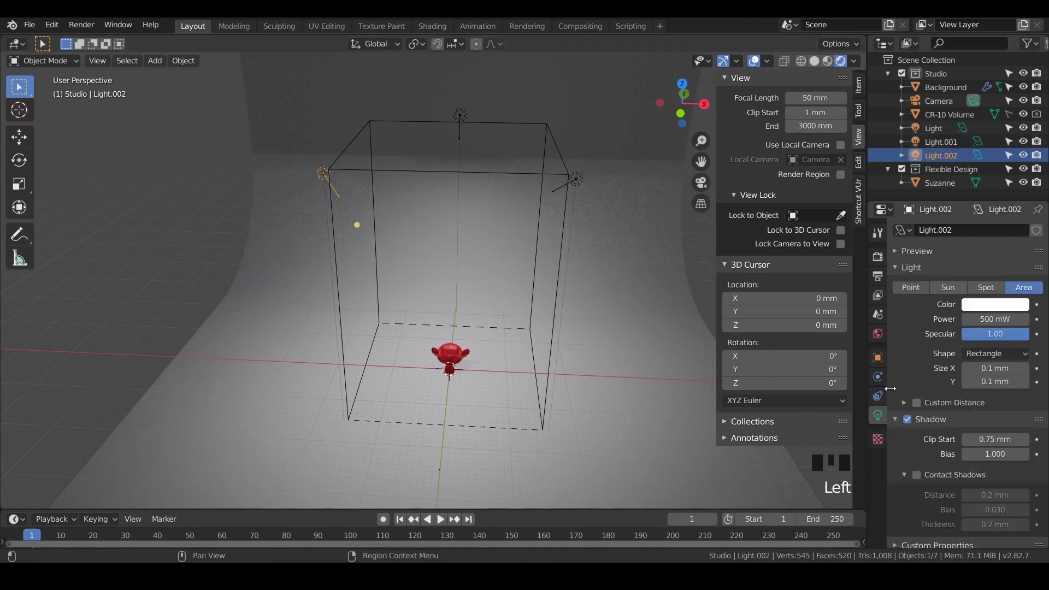
- Go through the Point, Sun and Spot light types for Light.002 and end on Area
{"action": "left_click", "coordinate": [899, 269]}
{"action": "left_click", "coordinate": [896, 268]}
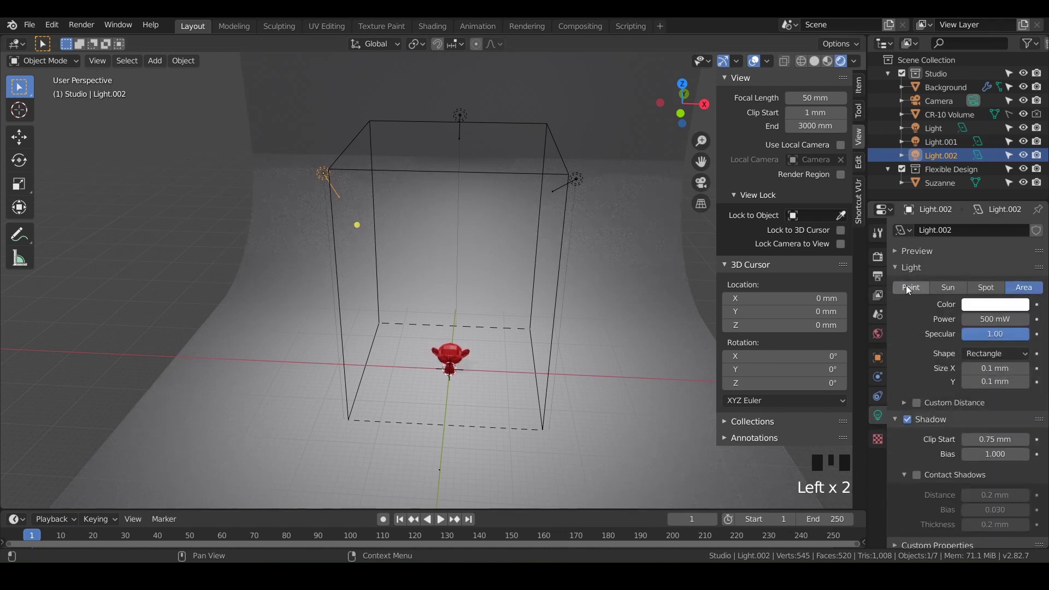
{"action": "left_click", "coordinate": [907, 286]}
{"action": "left_click", "coordinate": [949, 287]}
{"action": "left_click", "coordinate": [990, 290]}
{"action": "left_click", "coordinate": [1022, 287]}
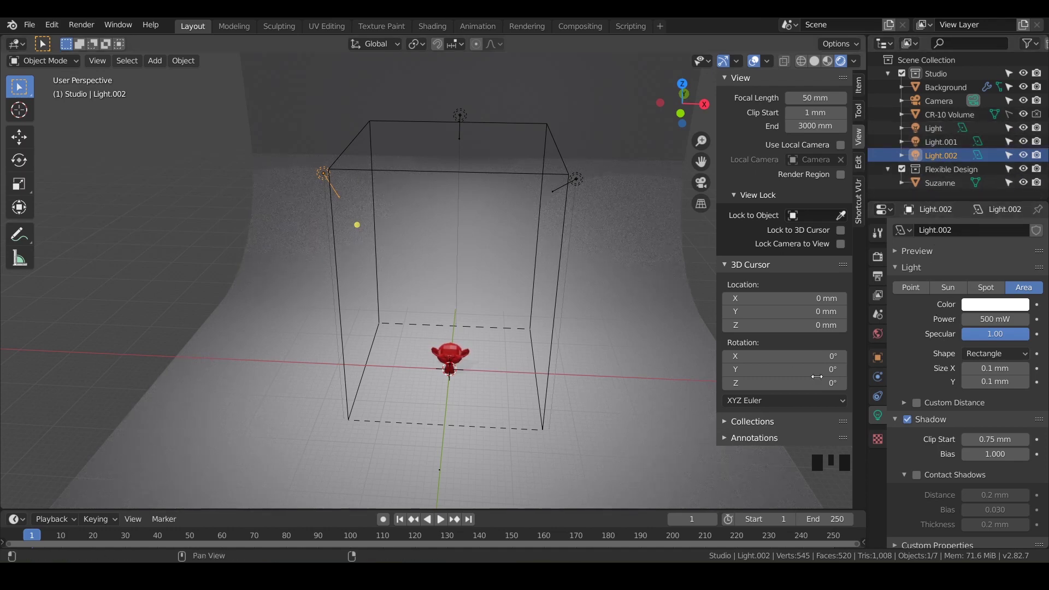
- Set the rectangular area size of Light.002 to 300 mm in both X and Y
{"action": "left_click", "coordinate": [1008, 364]}
{"action": "type", "text": "300"}
{"action": "key", "text": "Tab"}
{"action": "type", "text": "3"}
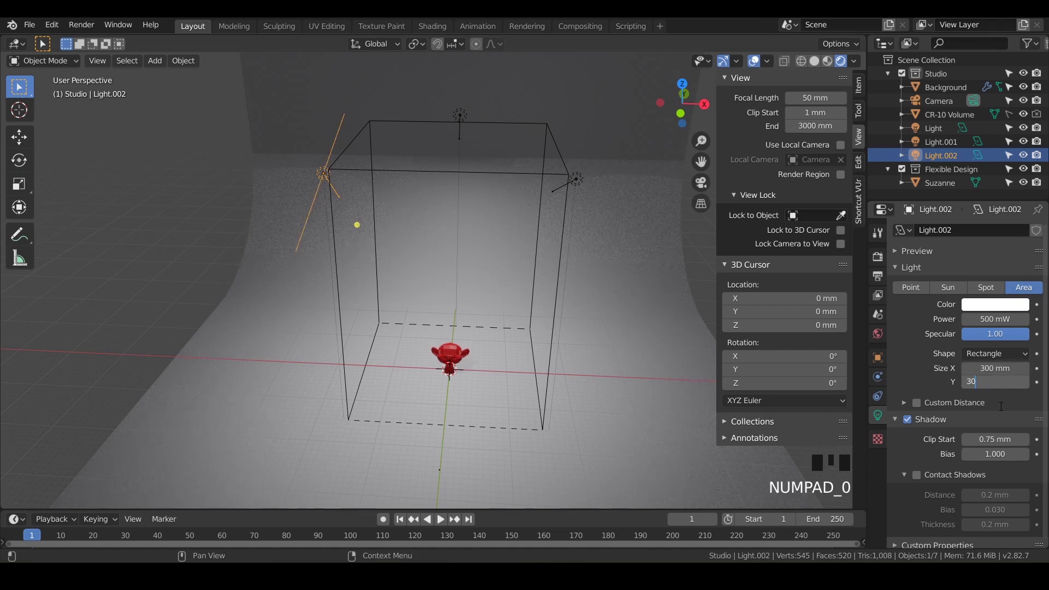
{"action": "type", "text": "00"}
{"action": "key", "text": "Return"}
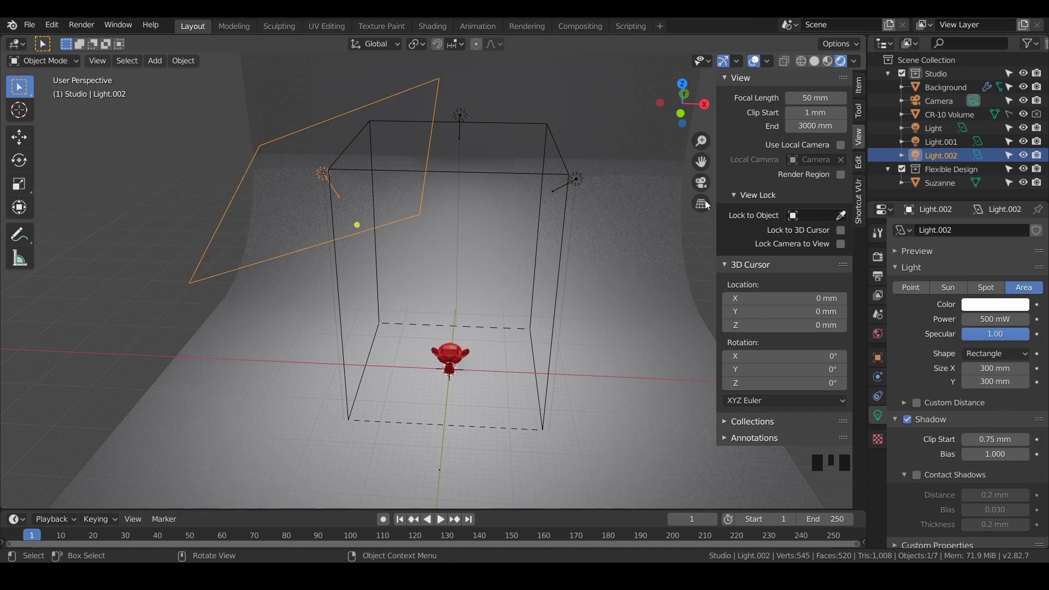
- Give Light.001 a rectangular area size of 300 mm by 300 mm
{"action": "left_click", "coordinate": [936, 142]}
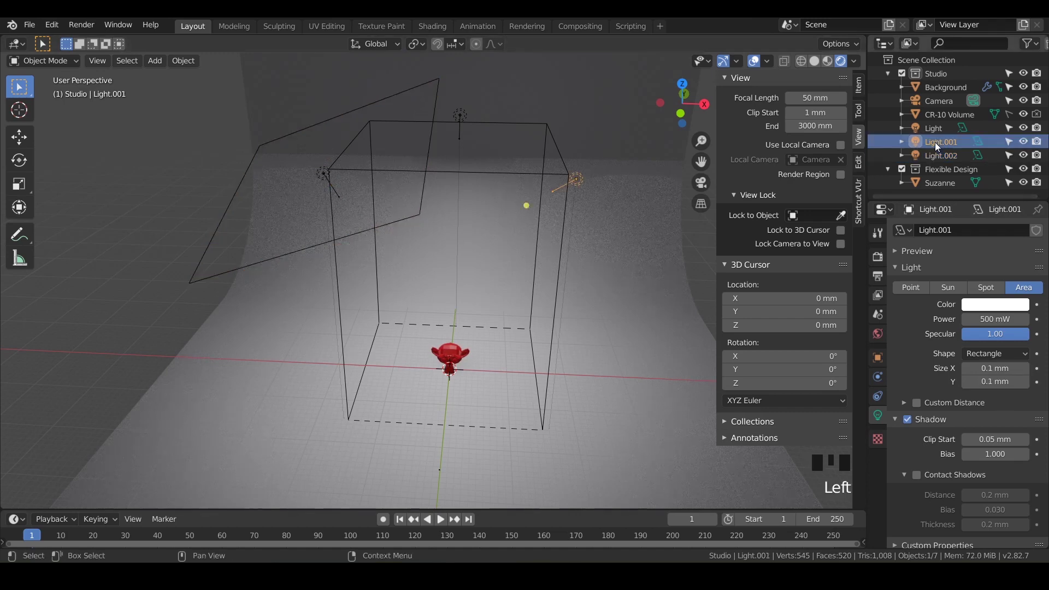
{"action": "left_click", "coordinate": [994, 368]}
{"action": "type", "text": "300"}
{"action": "key", "text": "Tab"}
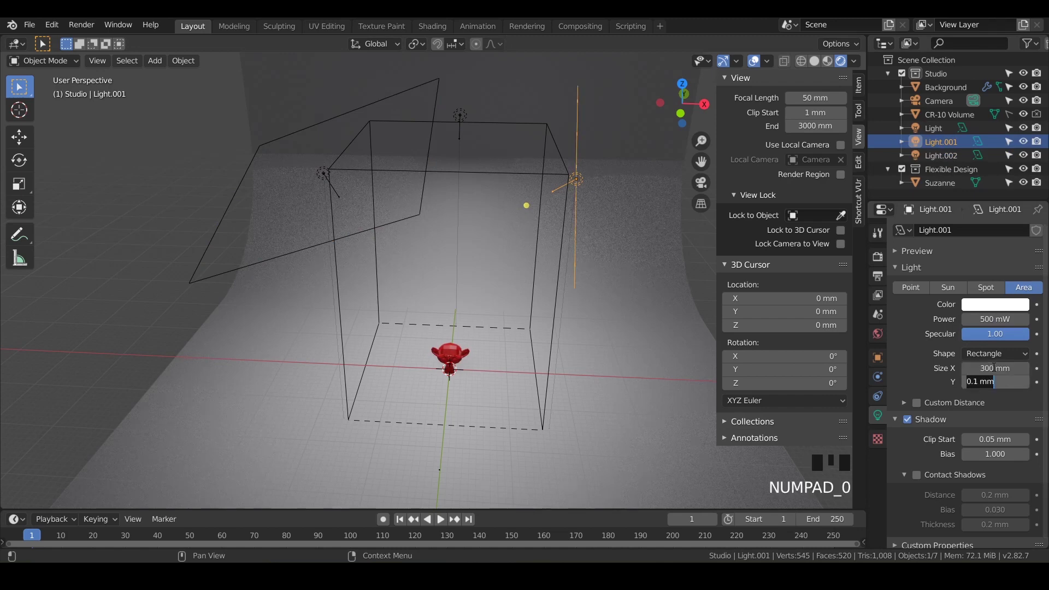
{"action": "type", "text": "300"}
{"action": "key", "text": "Return"}
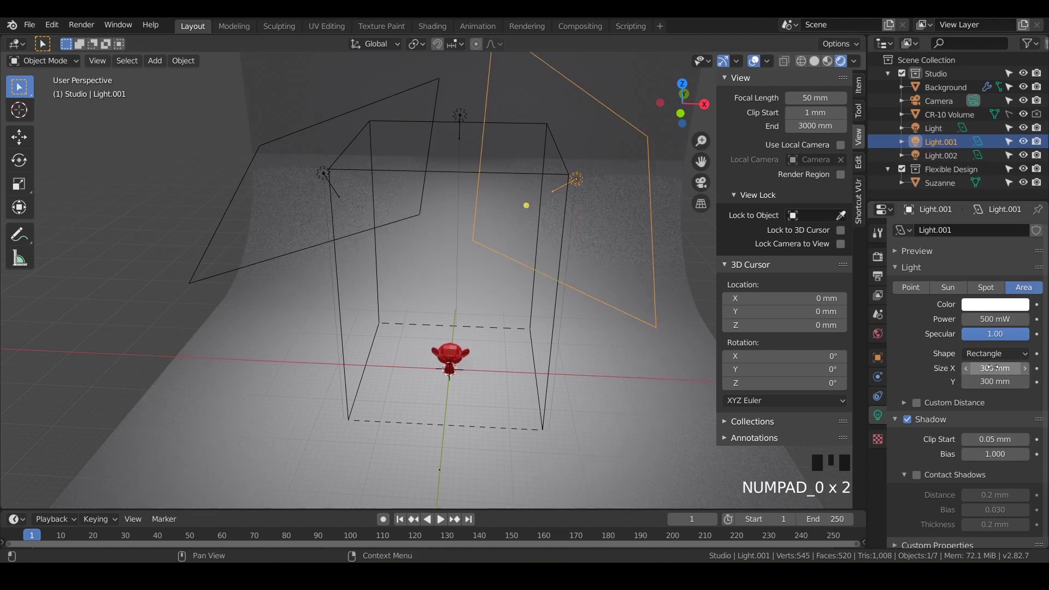
- Set the X and Y size of the rear area light, named Light, to 300 mm each
{"action": "left_click", "coordinate": [930, 129]}
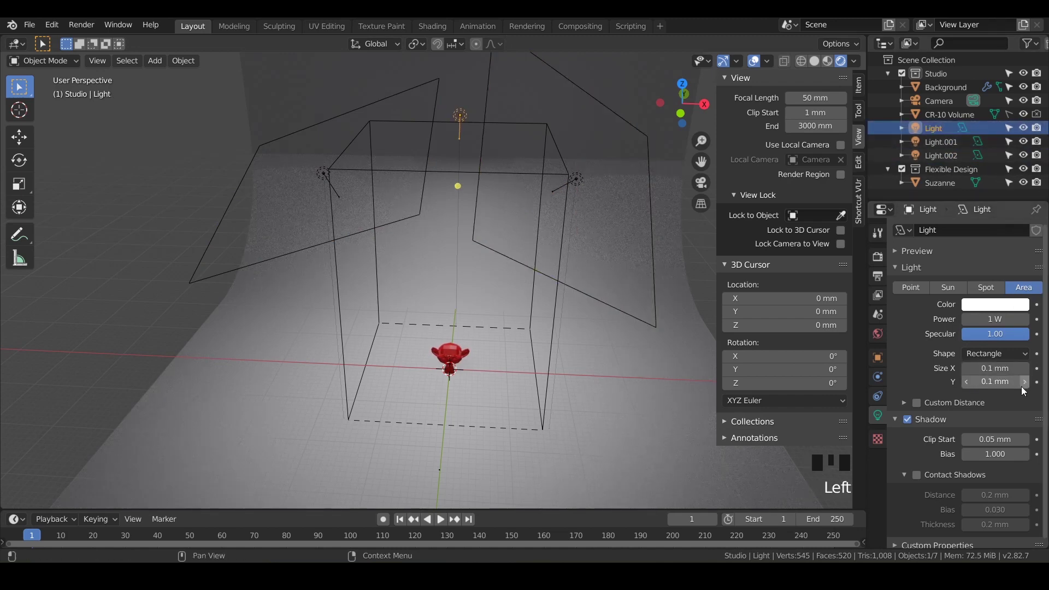
{"action": "left_click", "coordinate": [1003, 369]}
{"action": "type", "text": "300"}
{"action": "key", "text": "Return"}
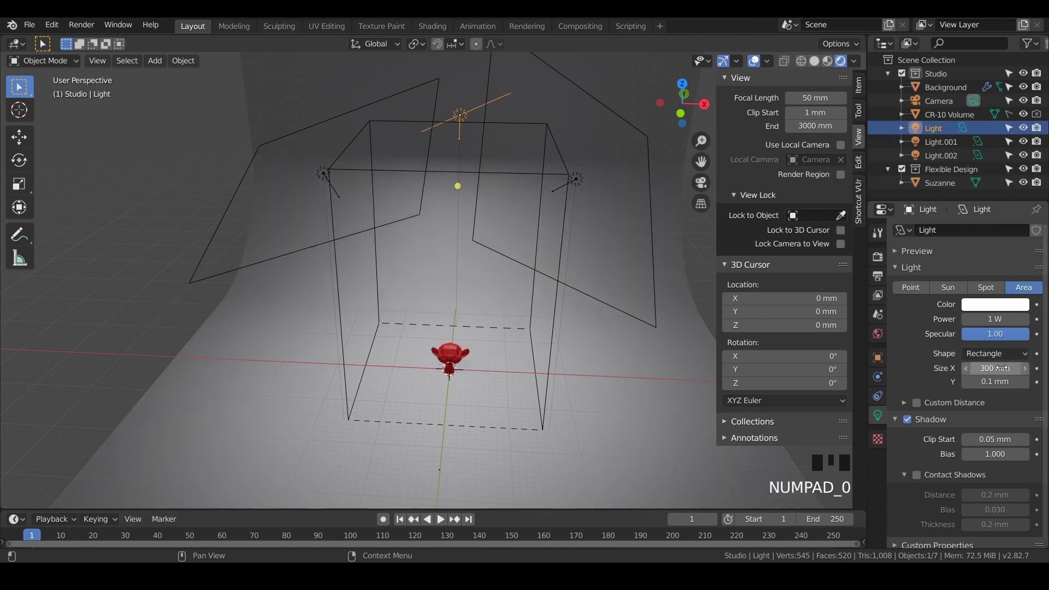
{"action": "left_click", "coordinate": [995, 382]}
{"action": "type", "text": "300"}
{"action": "key", "text": "Return"}
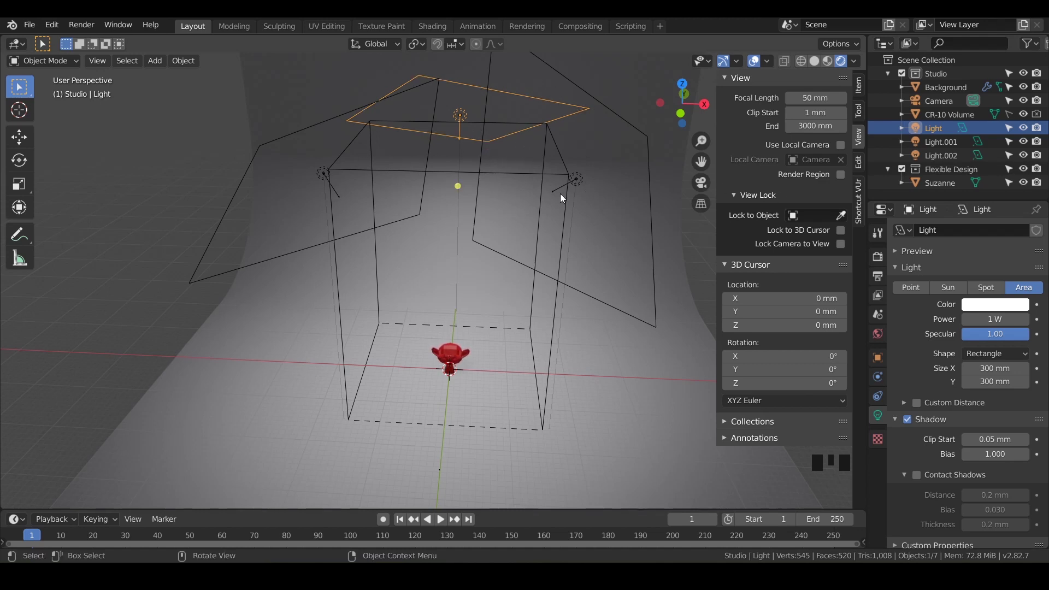
- Reset the X, Y and Z rotation of the object Light to 0° so it faces straight down
{"action": "left_click", "coordinate": [934, 130]}
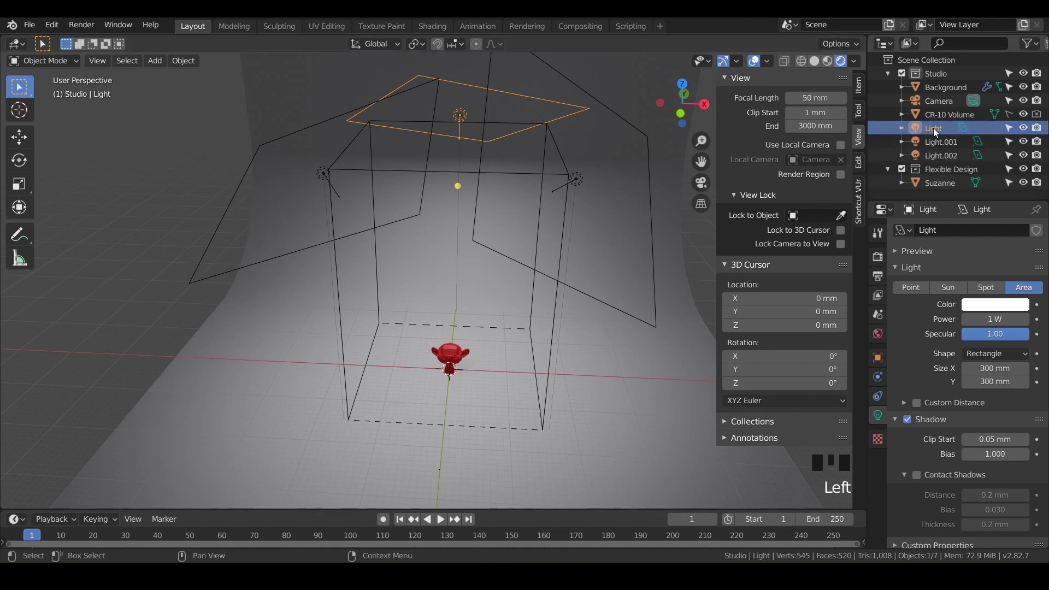
{"action": "left_click", "coordinate": [860, 88]}
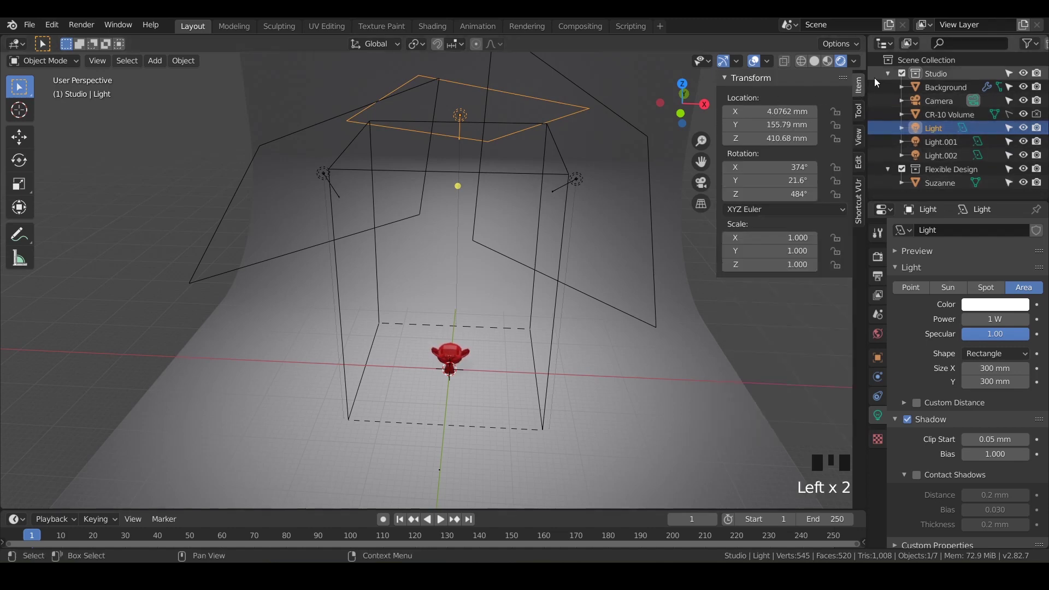
{"action": "left_click", "coordinate": [774, 167]}
{"action": "type", "text": "0"}
{"action": "key", "text": "Tab"}
{"action": "type", "text": "0"}
{"action": "key", "text": "Tab"}
{"action": "type", "text": "0"}
{"action": "key", "text": "Return"}
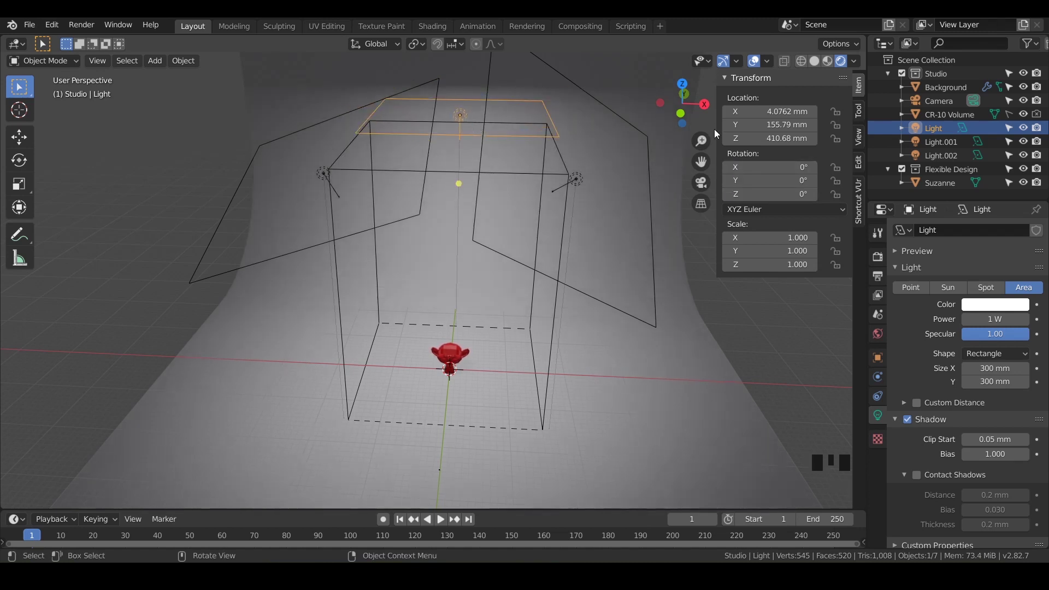
- Move Light along the global Y axis to about Y -1.8 mm, centring it over the printer volume box
{"action": "key", "text": "g"}
{"action": "key", "text": "y"}
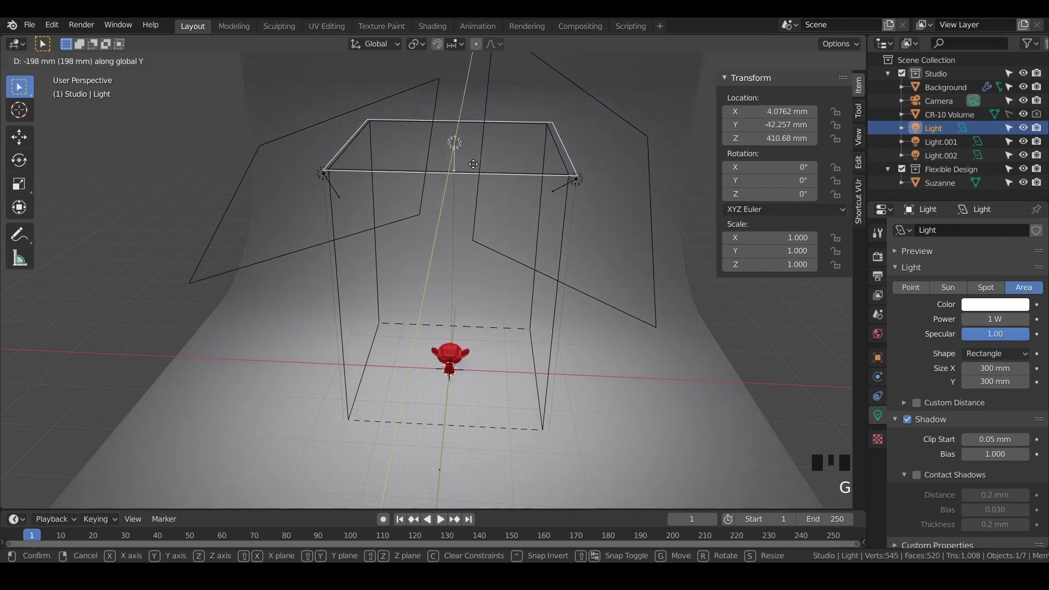
{"action": "left_click", "coordinate": [489, 174]}
{"action": "middle_click_drag", "start_coordinate": [494, 182], "coordinate": [451, 200]}
{"action": "key", "text": "g"}
{"action": "key", "text": "y"}
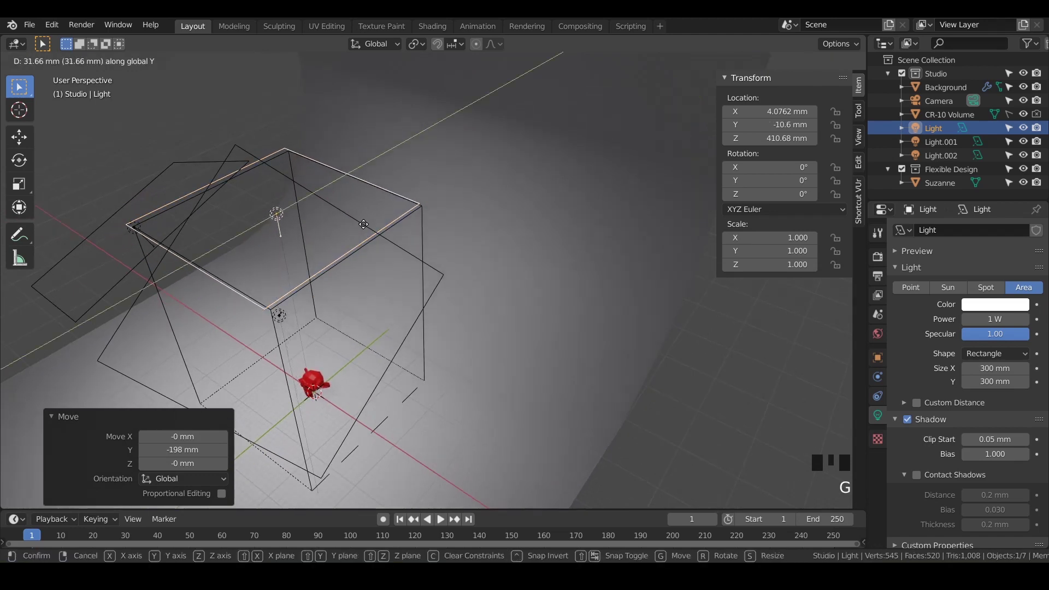
{"action": "left_click", "coordinate": [367, 220]}
{"action": "middle_click_drag", "start_coordinate": [307, 250], "coordinate": [569, 172]}
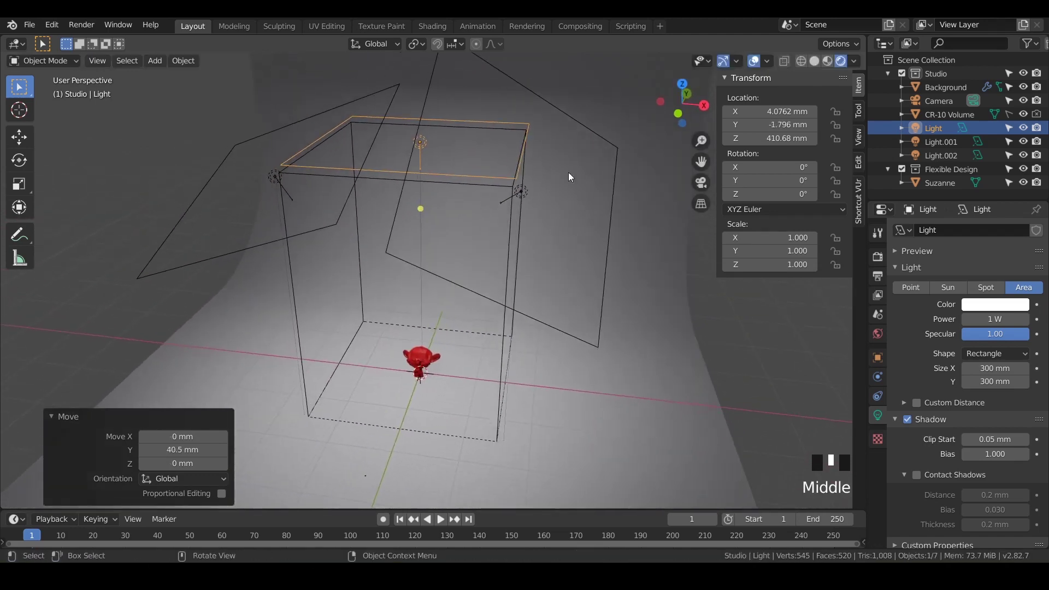
- Set the Z location of Light to 150 mm and check the lighting on Suzanne through the camera
{"action": "left_click", "coordinate": [772, 138]}
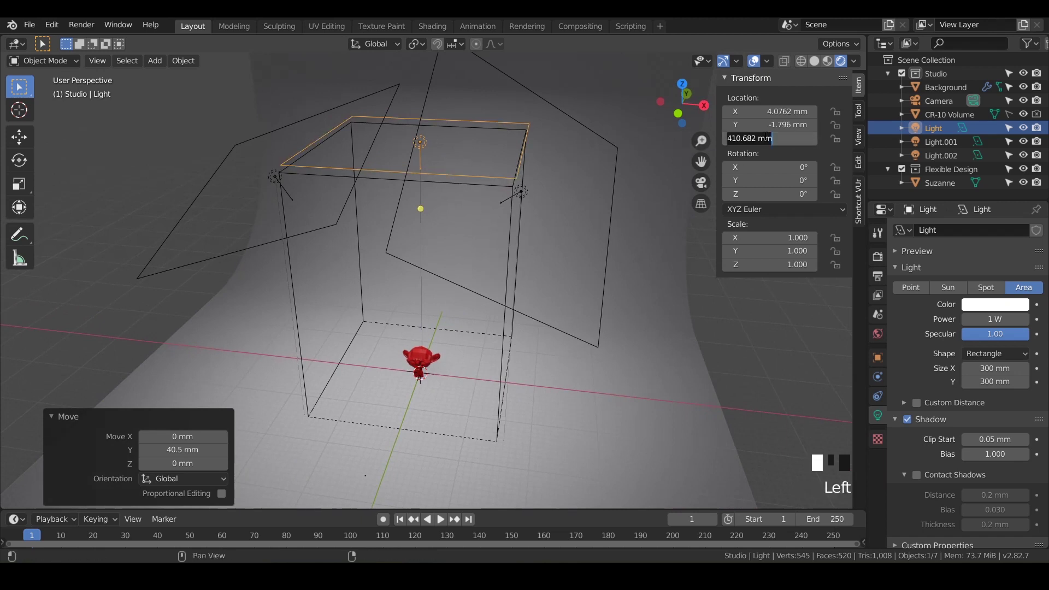
{"action": "type", "text": "150"}
{"action": "key", "text": "Return"}
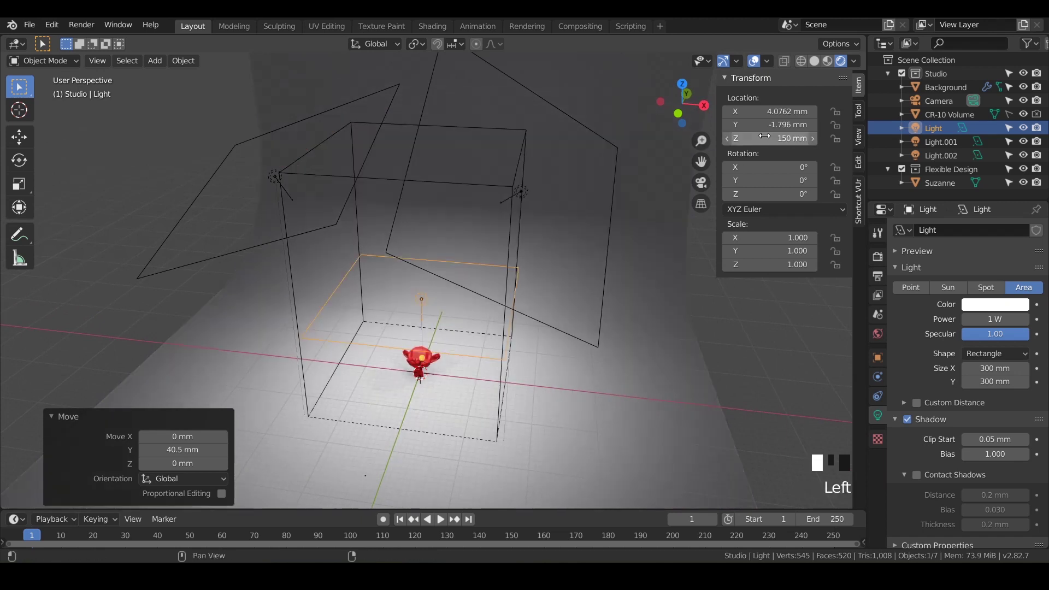
{"action": "mouse_move", "coordinate": [392, 293]}
{"action": "middle_mouse_down", "text": "shift"}
{"action": "mouse_move", "coordinate": [400, 247]}
{"action": "mouse_move", "coordinate": [399, 277]}
{"action": "mouse_move", "coordinate": [409, 263]}
{"action": "mouse_move", "coordinate": [388, 295]}
{"action": "middle_mouse_up", "text": "shift"}
{"action": "key", "text": "KP_0"}
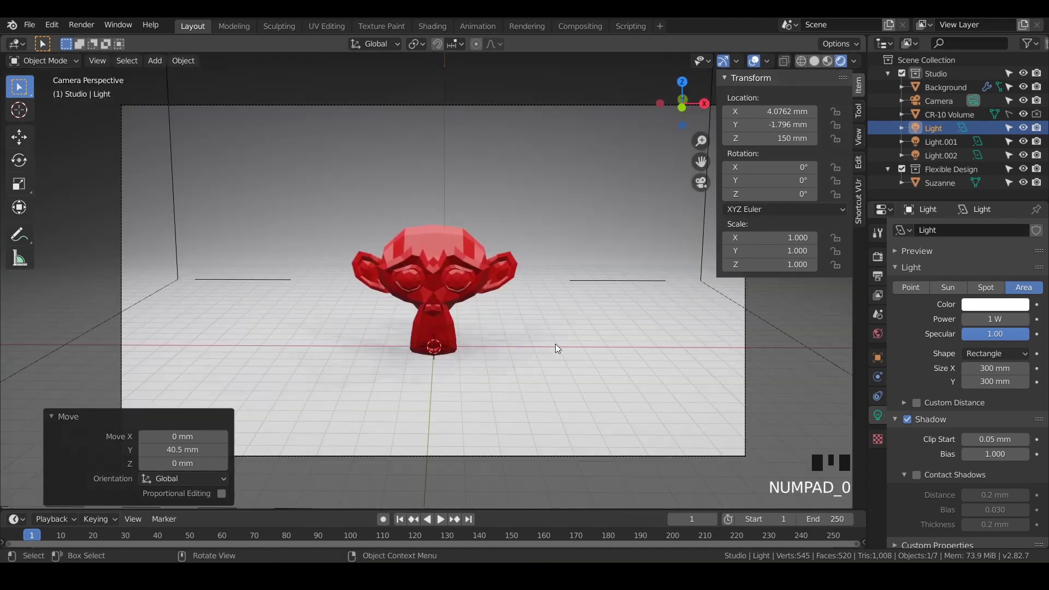
{"action": "mouse_move", "coordinate": [584, 315]}
{"action": "middle_mouse_down"}
{"action": "mouse_move", "coordinate": [568, 350]}
{"action": "mouse_move", "coordinate": [579, 330]}
{"action": "middle_mouse_up"}
{"action": "scroll", "coordinate": [568, 350], "scroll_direction": "down", "scroll_amount": 4}
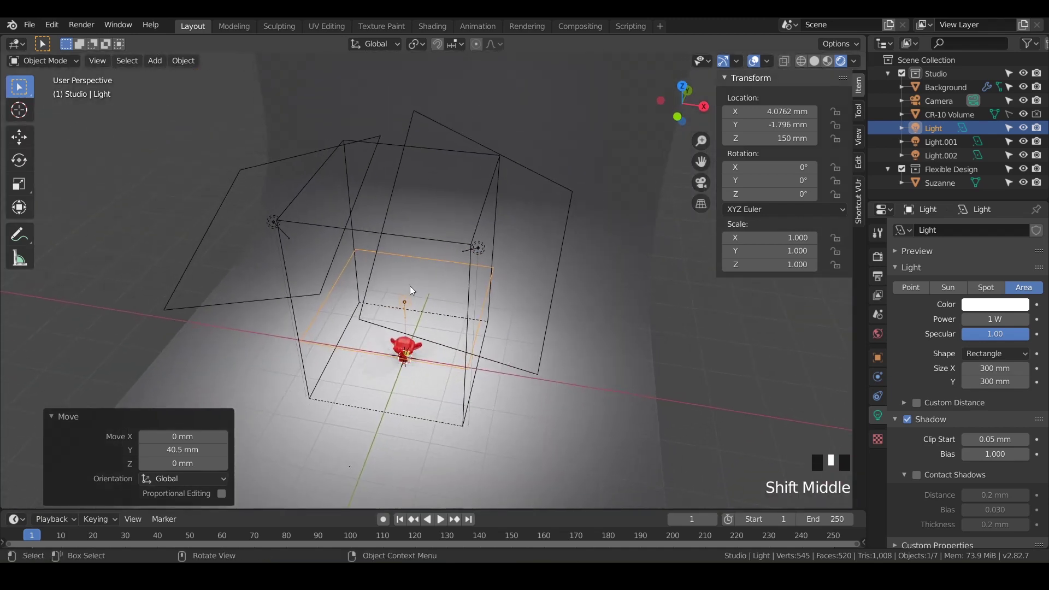
- Reset all three rotation values of Light.001 to 0°
{"action": "middle_click_drag", "start_coordinate": [392, 266], "coordinate": [402, 262]}
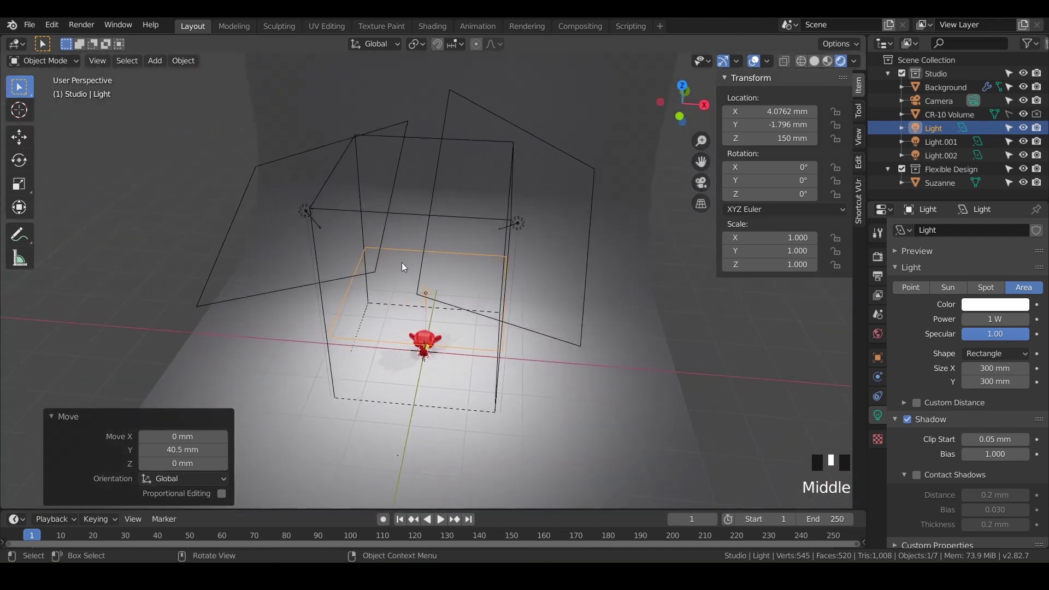
{"action": "left_click", "coordinate": [436, 184]}
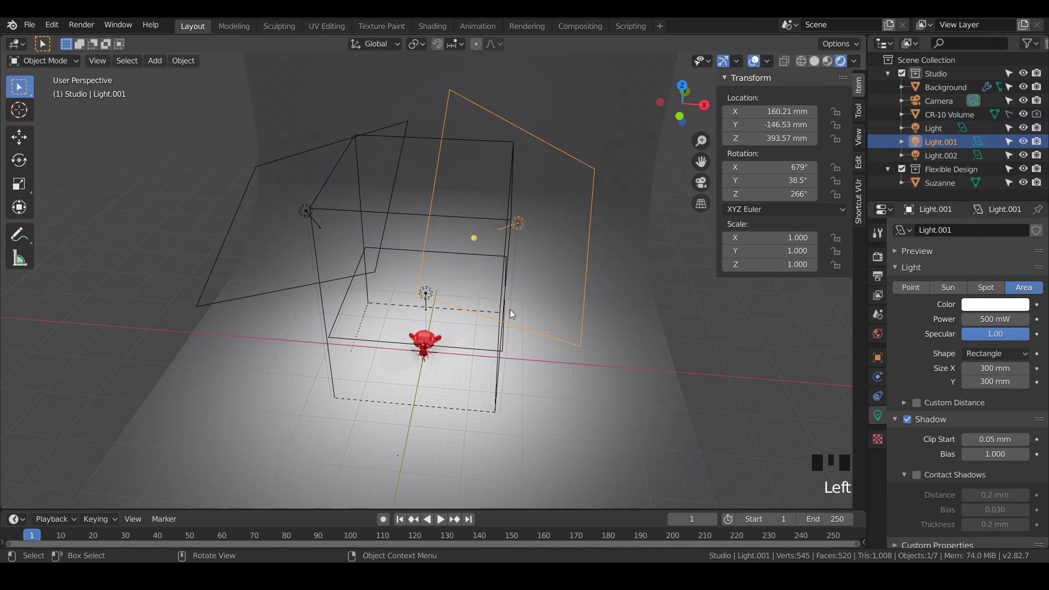
{"action": "left_click", "coordinate": [773, 166]}
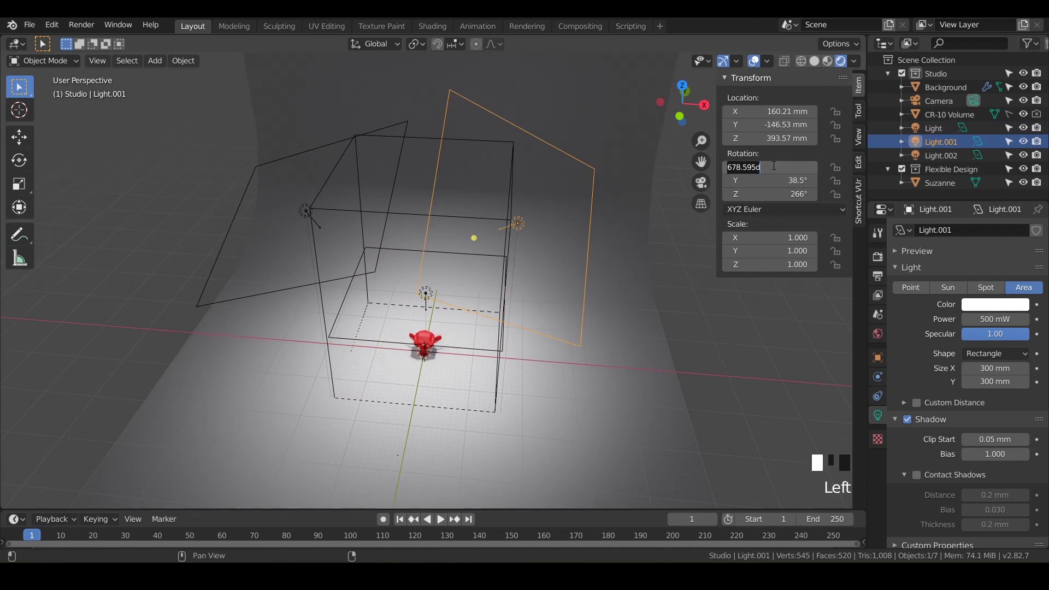
{"action": "key", "text": "Return"}
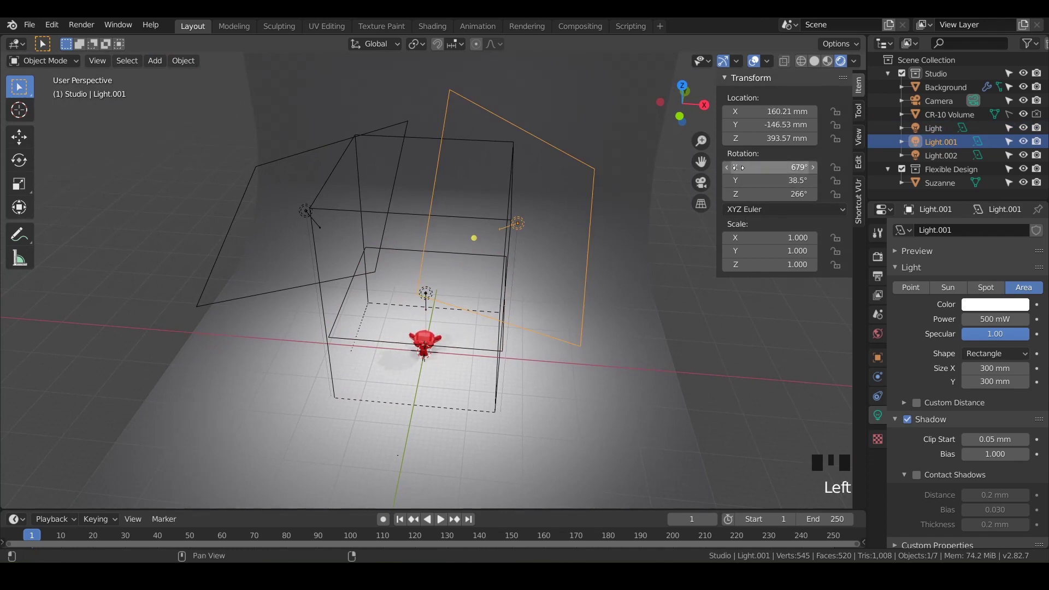
{"action": "left_click_drag", "start_coordinate": [736, 168], "coordinate": [736, 194]}
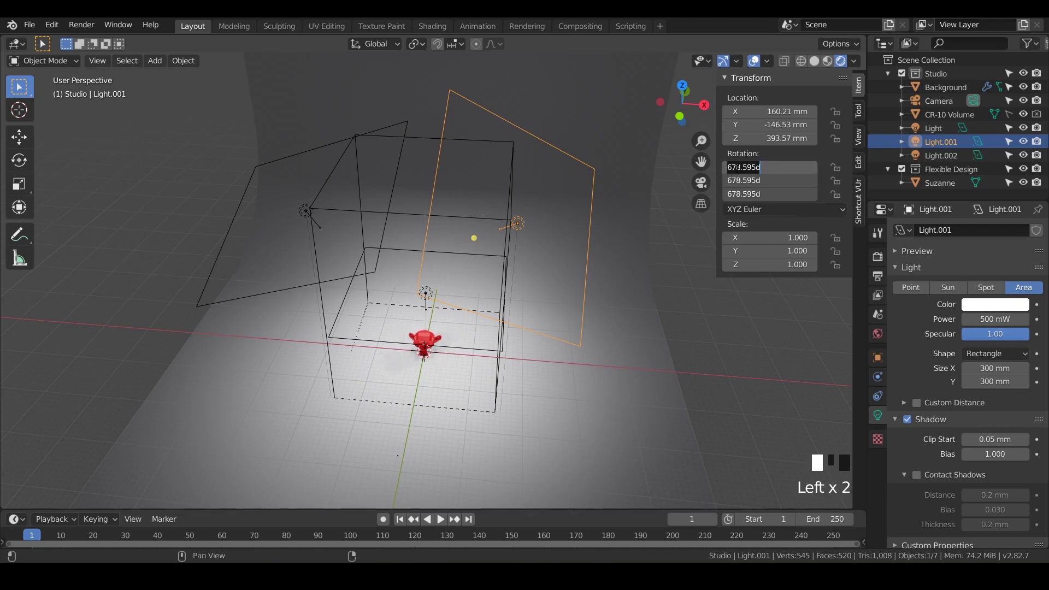
{"action": "type", "text": "0"}
{"action": "key", "text": "Return"}
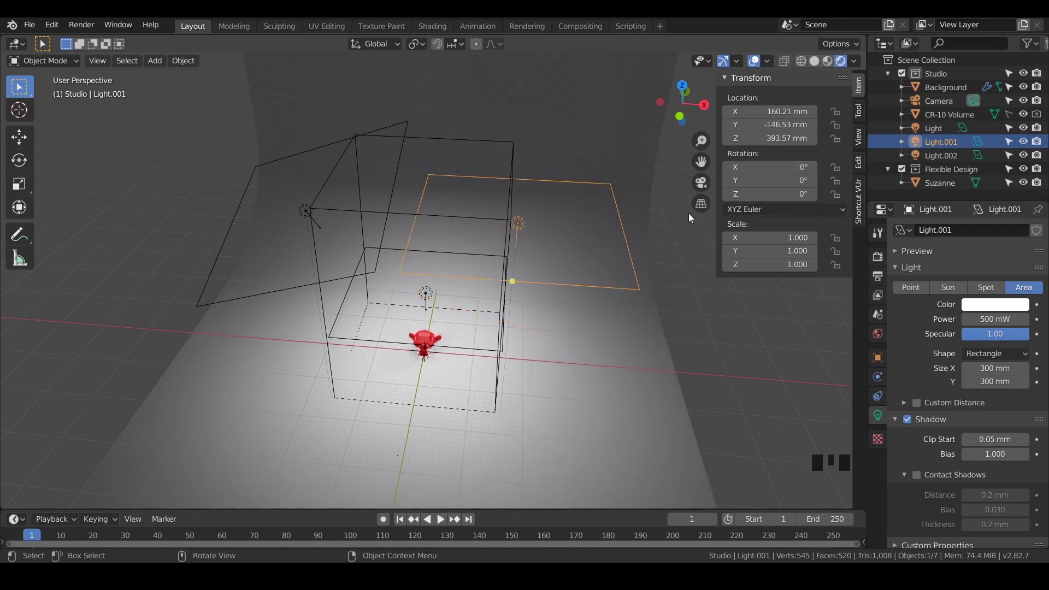
- Rotate Light.001 to 90° about the Y axis so it faces sideways
{"action": "left_click", "coordinate": [784, 181]}
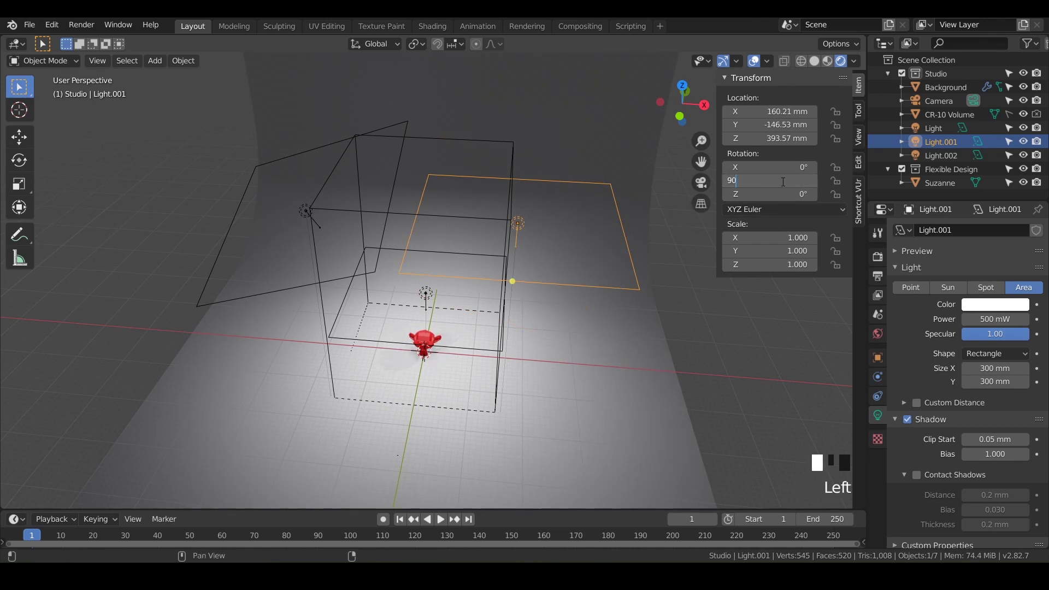
{"action": "type", "text": "90"}
{"action": "key", "text": "Return"}
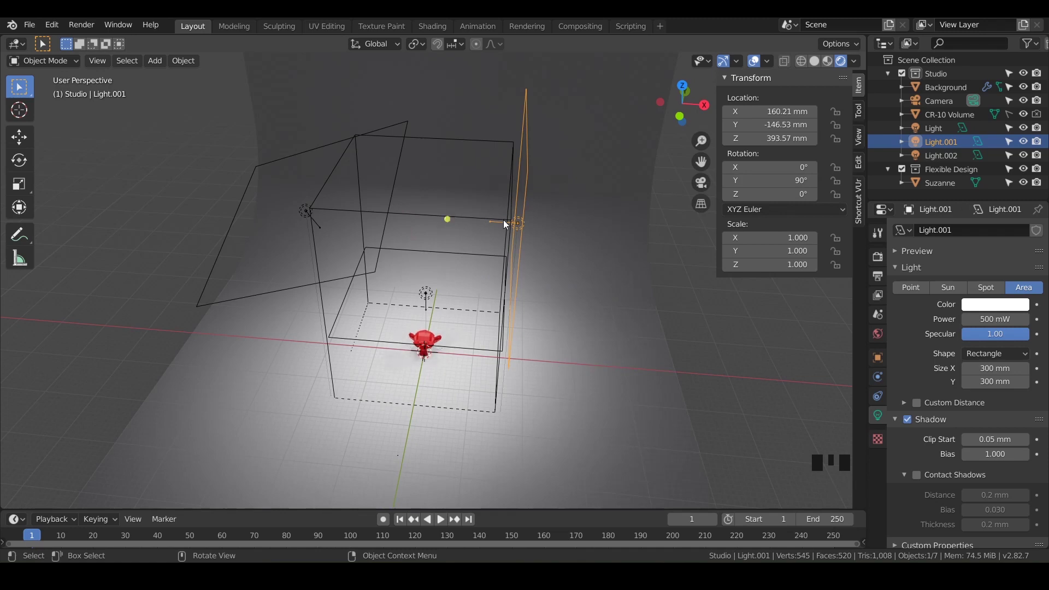
- Set the X, Y and Z location of Light.001 to 0 mm, placing it at the world origin
{"action": "middle_click_drag", "start_coordinate": [517, 221], "coordinate": [432, 255]}
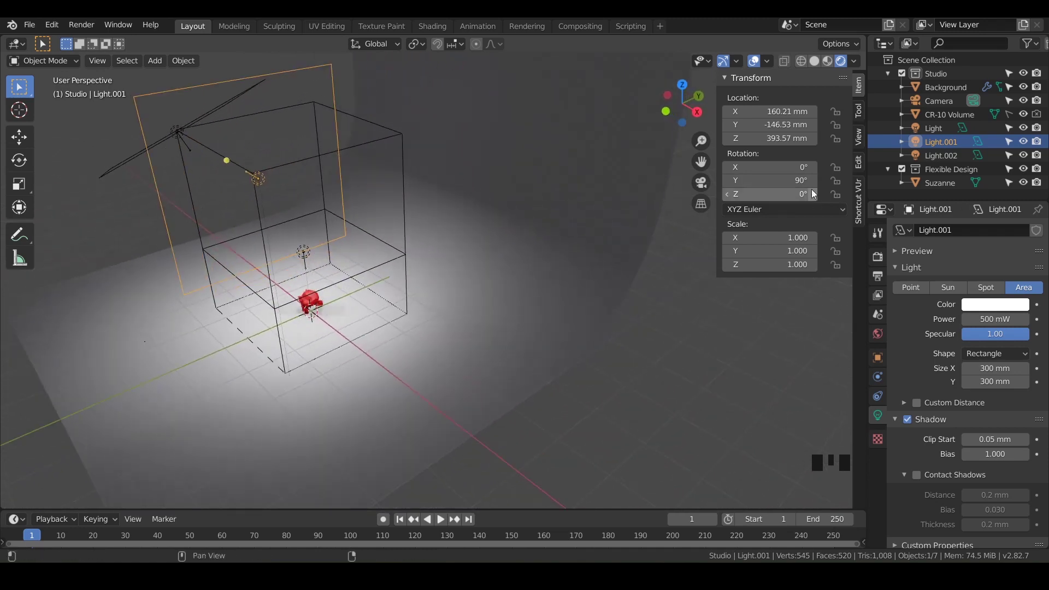
{"action": "left_click", "coordinate": [768, 112]}
{"action": "left_click_drag", "start_coordinate": [767, 112], "coordinate": [770, 138]}
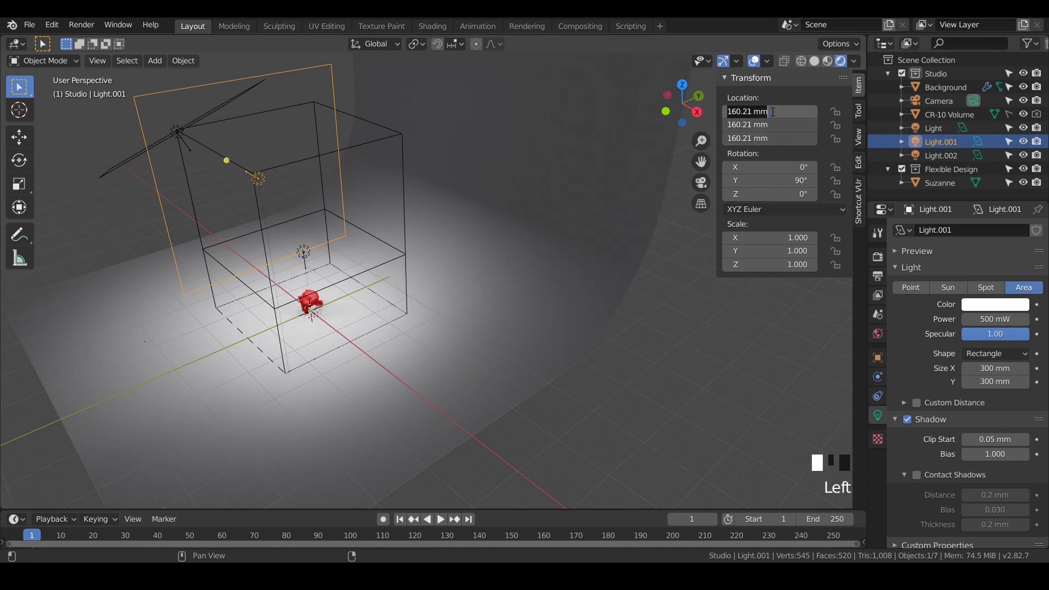
{"action": "type", "text": "0"}
{"action": "key", "text": "Return"}
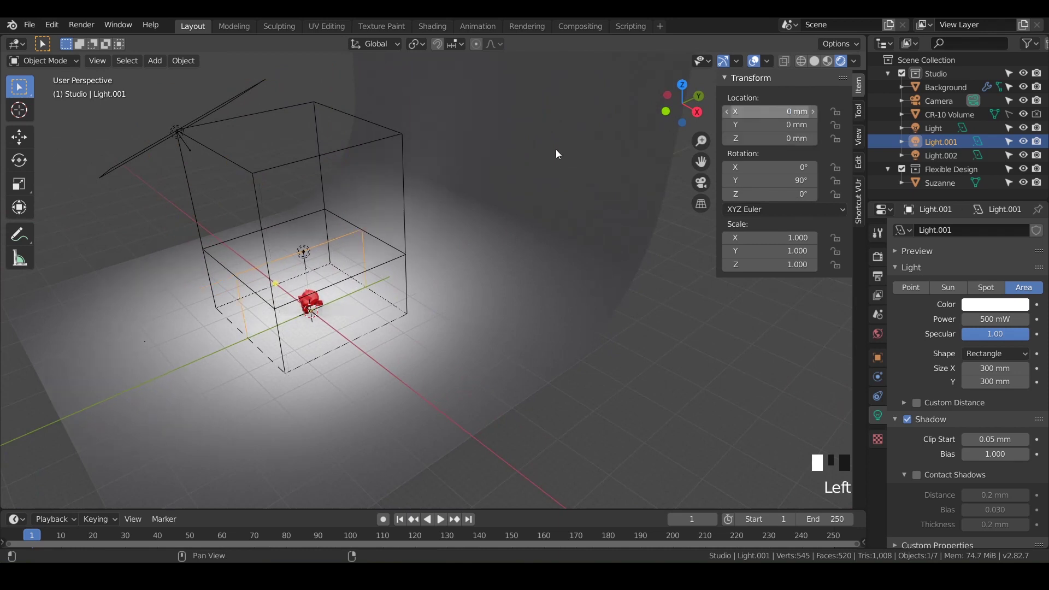
- Set the location of Light.001 to 150 mm in Z and 150 mm in X so it stands beside Suzanne
{"action": "middle_click_drag", "start_coordinate": [300, 266], "coordinate": [382, 236]}
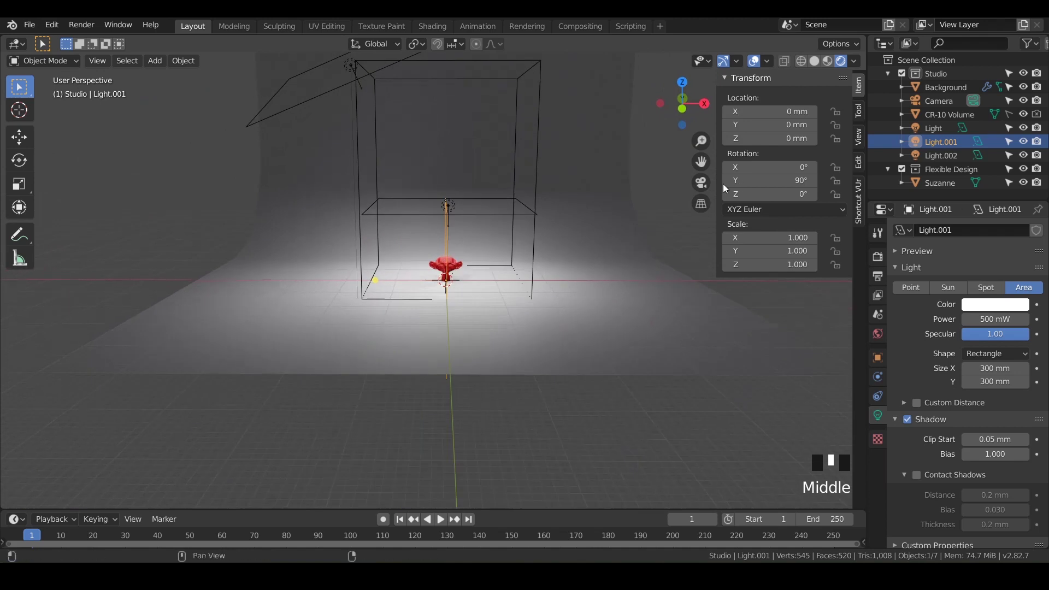
{"action": "left_click", "coordinate": [770, 139]}
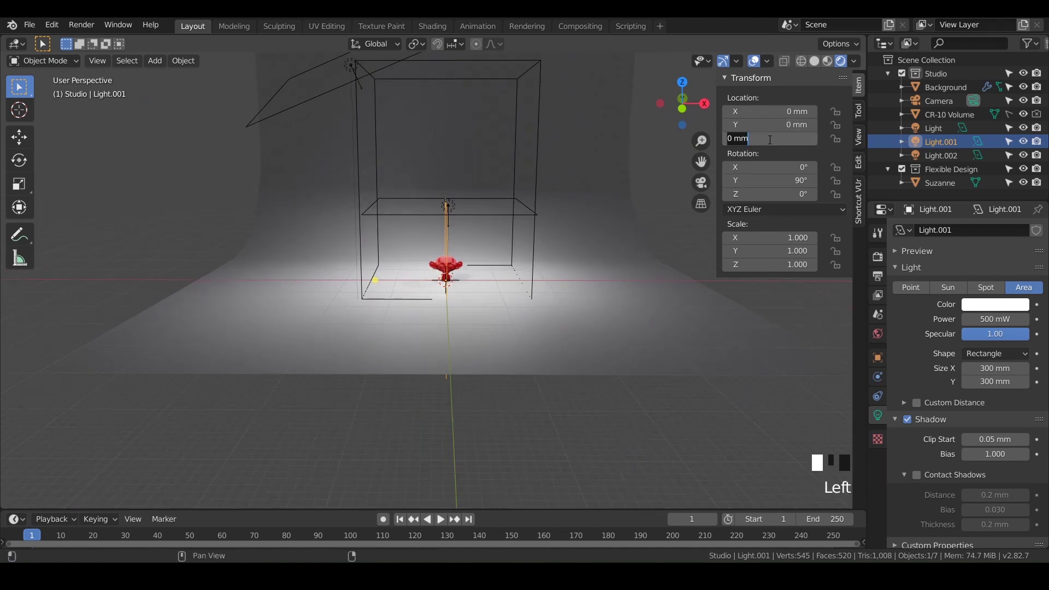
{"action": "type", "text": "150"}
{"action": "key", "text": "Return"}
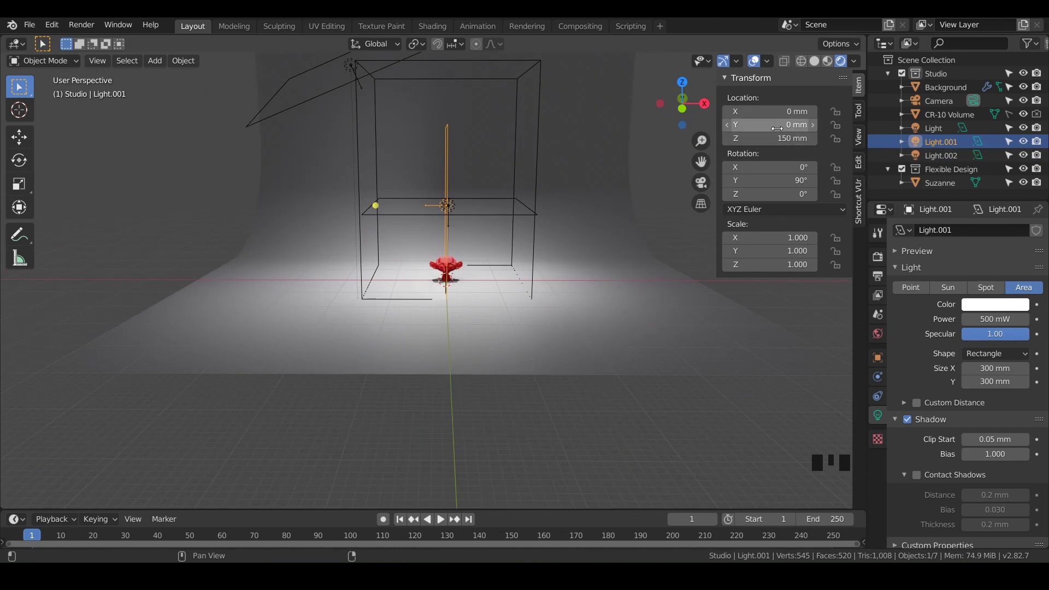
{"action": "left_click", "coordinate": [775, 112]}
{"action": "type", "text": "1"}
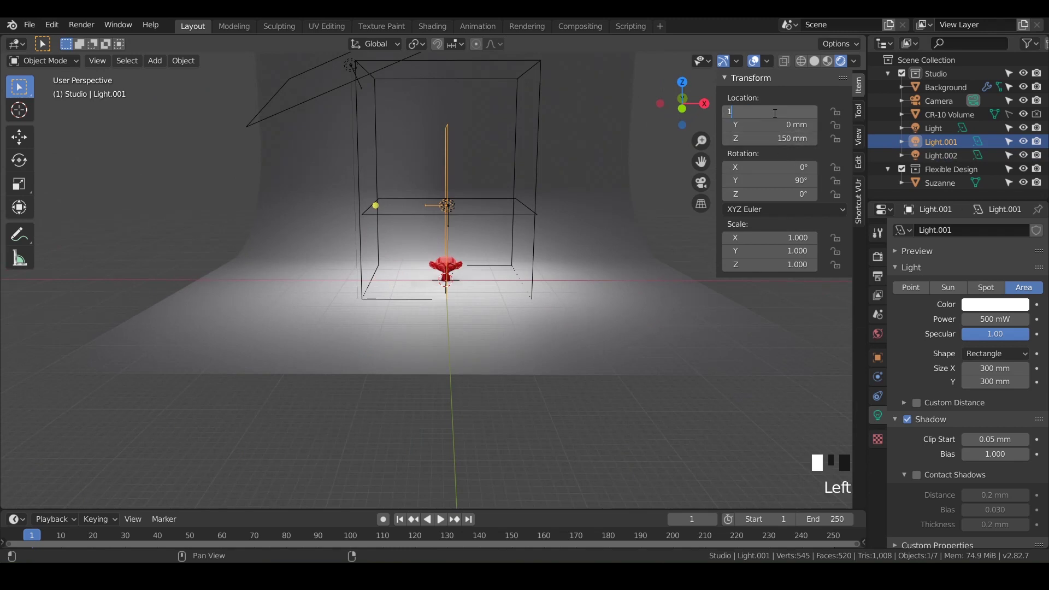
{"action": "type", "text": "50"}
{"action": "key", "text": "Return"}
- Select Light.002 and reset all three of its rotation values to 0°
{"action": "middle_click_drag", "start_coordinate": [520, 216], "coordinate": [381, 109]}
{"action": "left_click", "coordinate": [378, 108]}
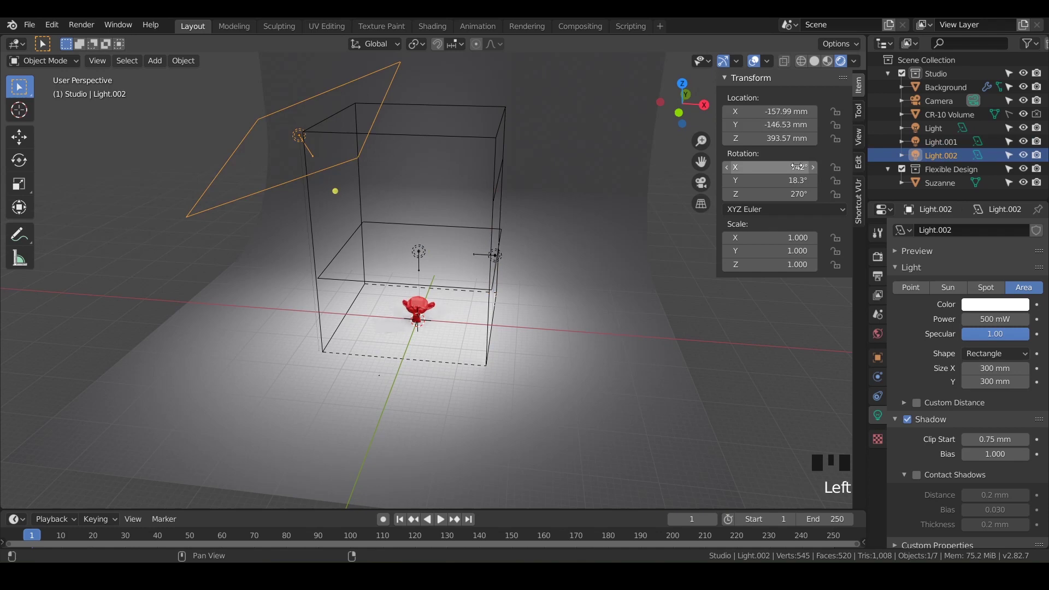
{"action": "left_click_drag", "start_coordinate": [743, 167], "coordinate": [743, 194]}
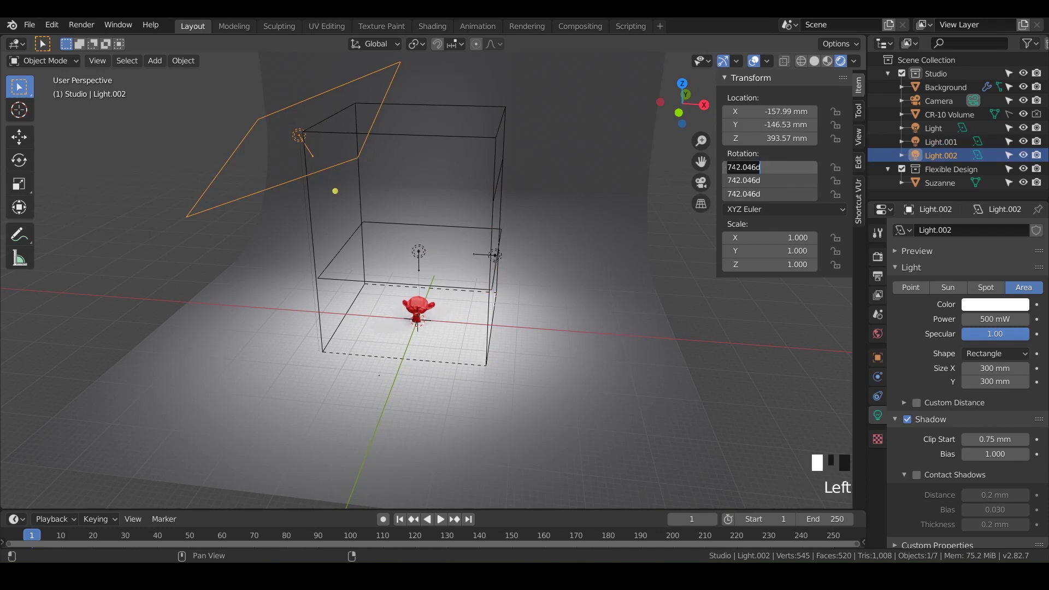
{"action": "type", "text": "0"}
{"action": "key", "text": "Return"}
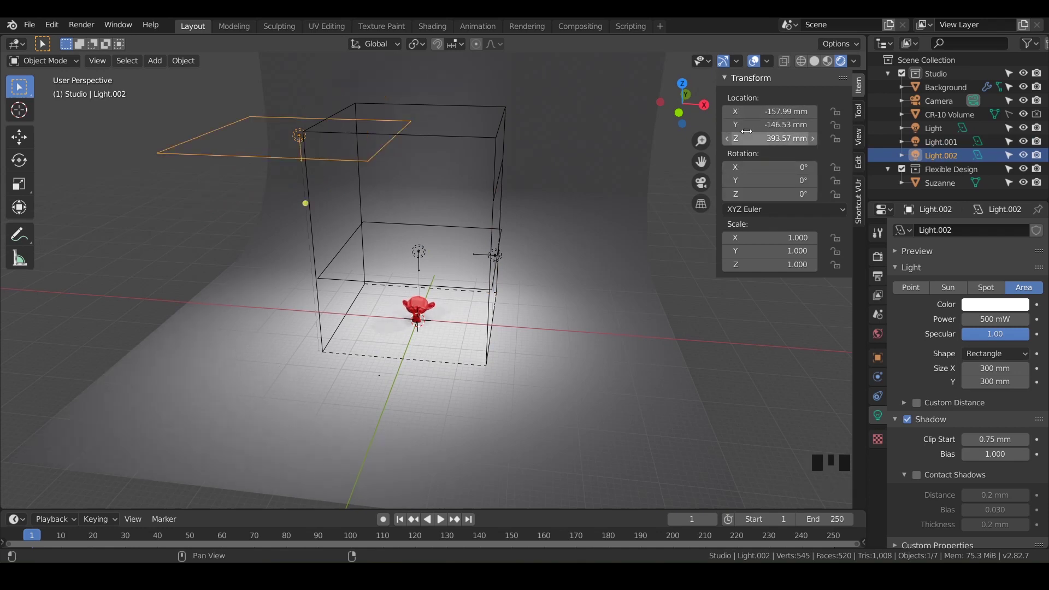
- Place Light.002 at the world origin with all locations at 0 mm, then raise its Z location to 150 mm
{"action": "left_click_drag", "start_coordinate": [735, 111], "coordinate": [735, 138]}
{"action": "type", "text": "0"}
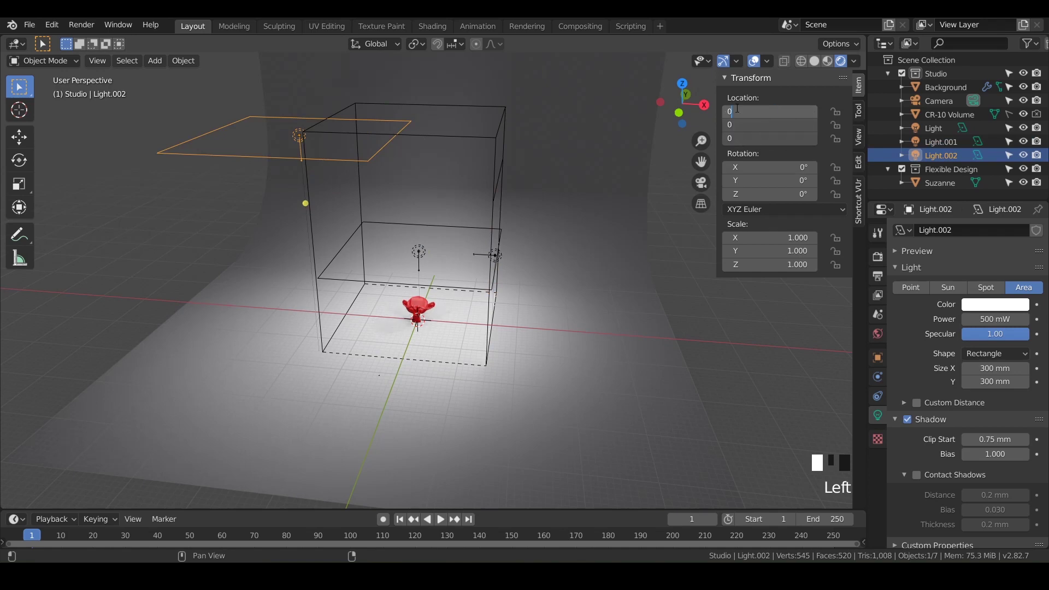
{"action": "key", "text": "Return"}
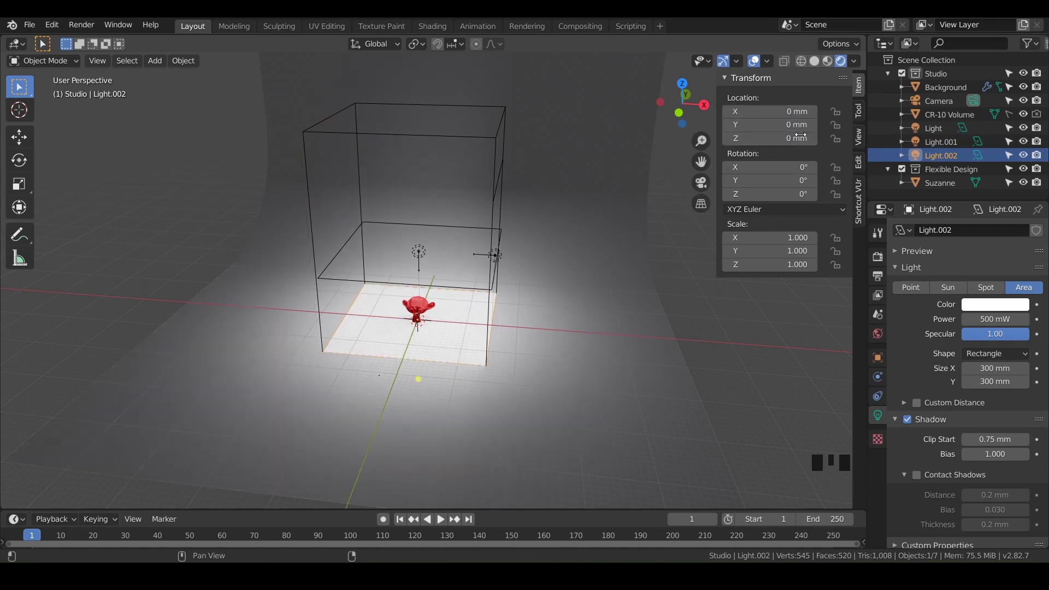
{"action": "left_click", "coordinate": [781, 139]}
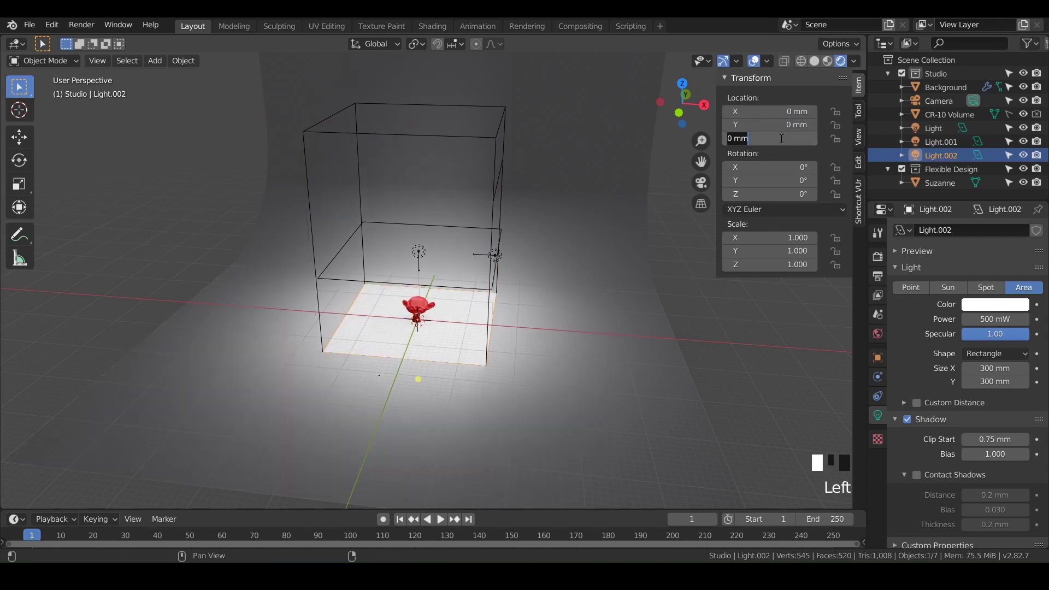
{"action": "type", "text": "150"}
{"action": "key", "text": "Return"}
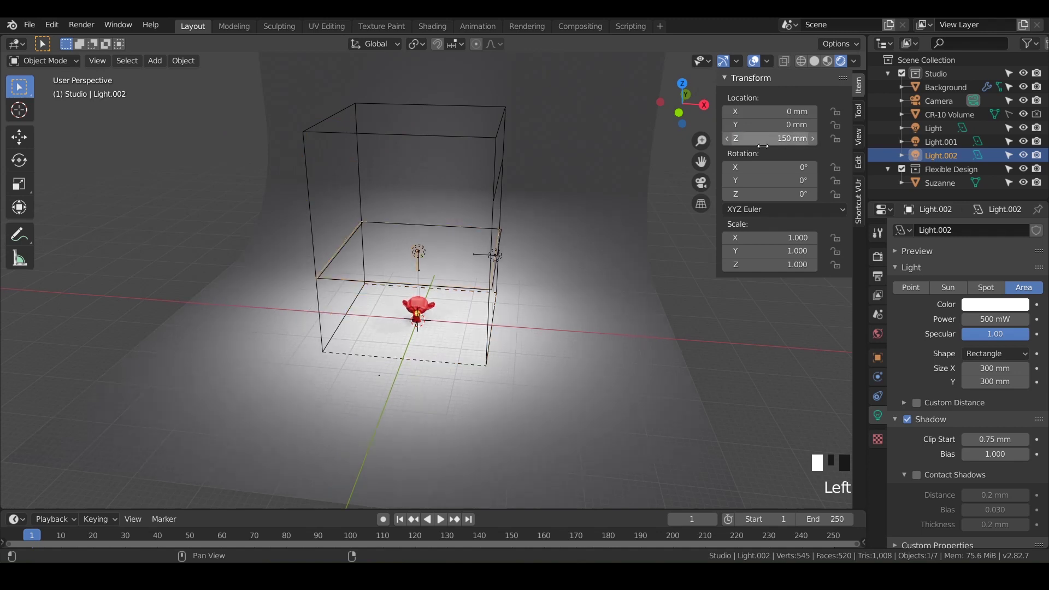
- Rotate Light.002 to -90° about Y and set its X location to -150 mm, opposite Light.001
{"action": "left_click", "coordinate": [761, 181]}
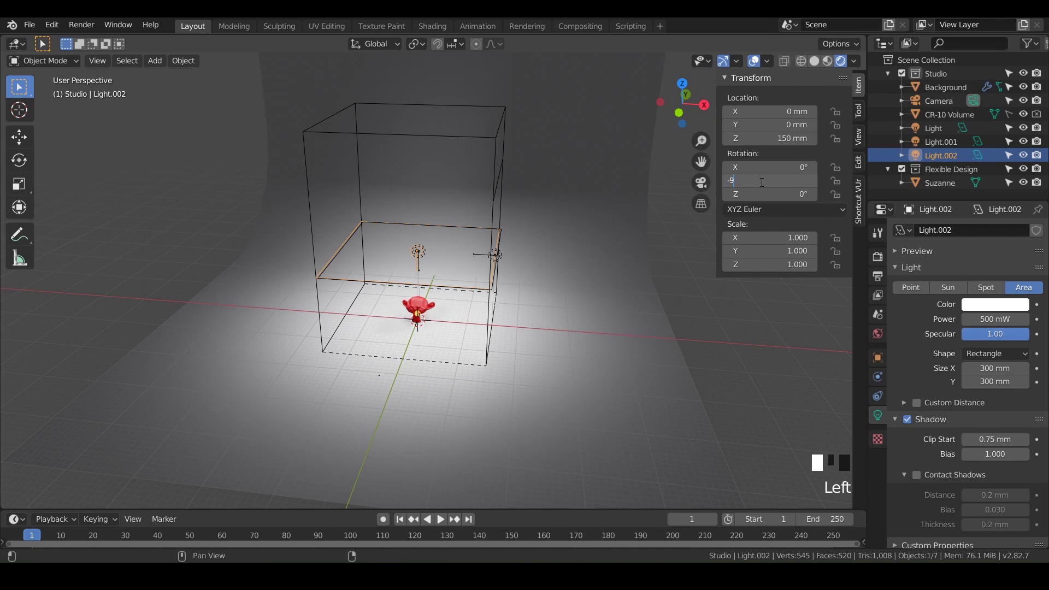
{"action": "type", "text": "-90"}
{"action": "key", "text": "Return"}
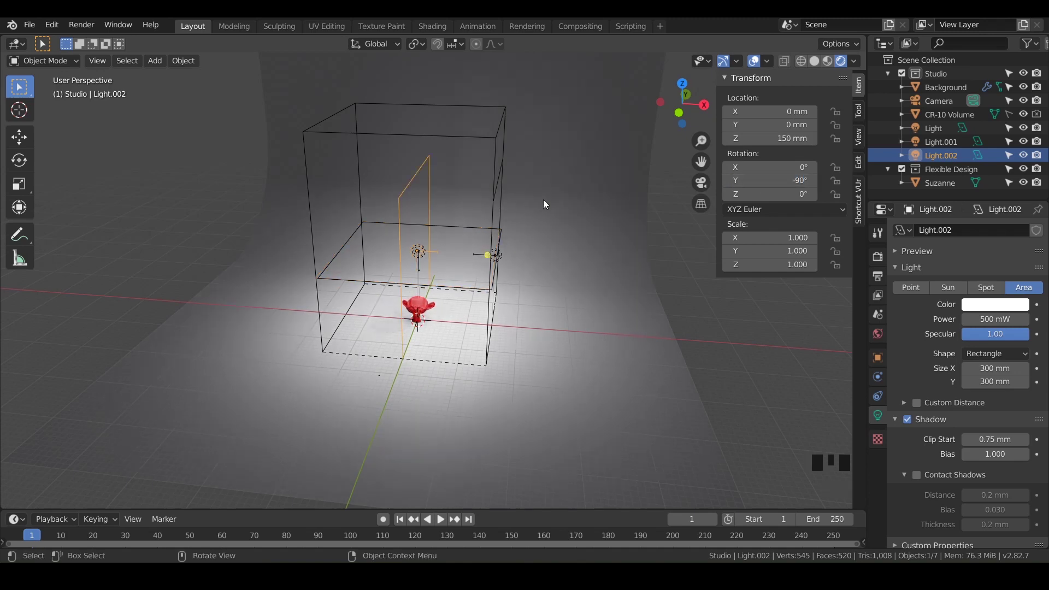
{"action": "left_click", "coordinate": [756, 114]}
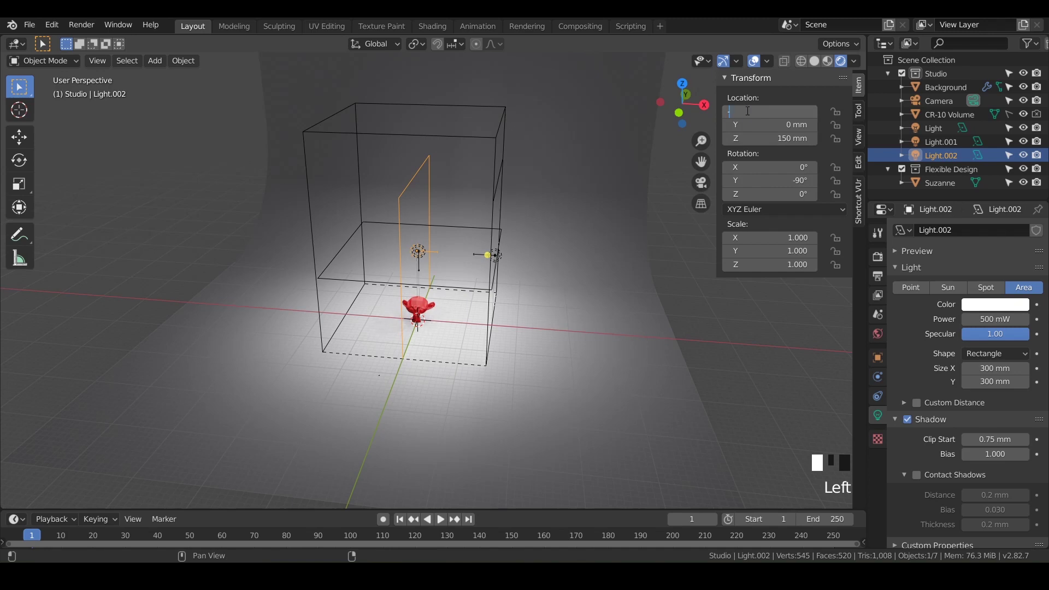
{"action": "type", "text": "-150"}
{"action": "key", "text": "Return"}
- Select the overhead Light and raise its Z location to 300 mm
{"action": "middle_click_drag", "start_coordinate": [453, 191], "coordinate": [457, 291]}
{"action": "scroll", "coordinate": [461, 166], "scroll_direction": "up", "scroll_amount": 2}
{"action": "left_click", "coordinate": [425, 340]}
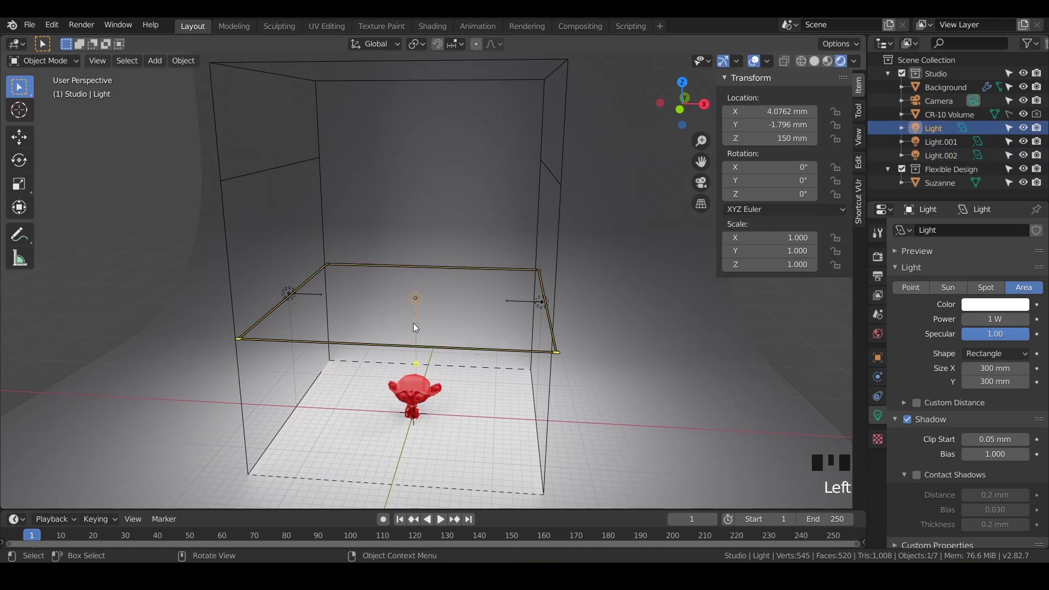
{"action": "left_click", "coordinate": [802, 134]}
{"action": "type", "text": "300"}
{"action": "key", "text": "Return"}
{"action": "mouse_move", "coordinate": [448, 258]}
{"action": "middle_mouse_down"}
{"action": "mouse_move", "coordinate": [473, 255]}
{"action": "mouse_move", "coordinate": [415, 252]}
{"action": "mouse_move", "coordinate": [481, 247]}
{"action": "mouse_move", "coordinate": [454, 250]}
{"action": "mouse_move", "coordinate": [454, 239]}
{"action": "mouse_move", "coordinate": [454, 248]}
{"action": "middle_mouse_up"}
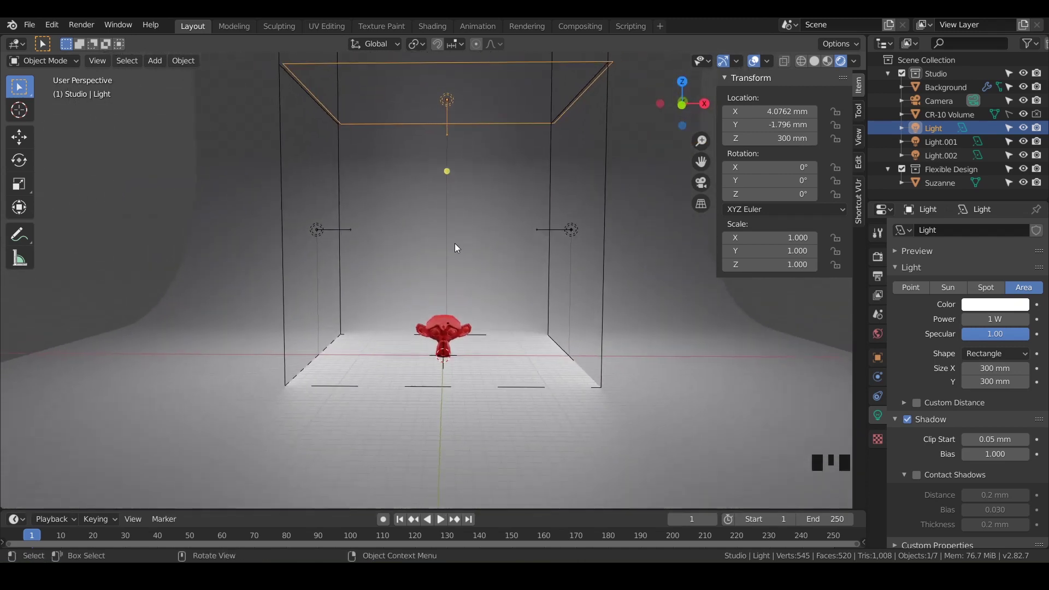
- Inspect the lighting on Suzanne through the camera with the viewport overlays briefly hidden
{"action": "key", "text": "KP_0"}
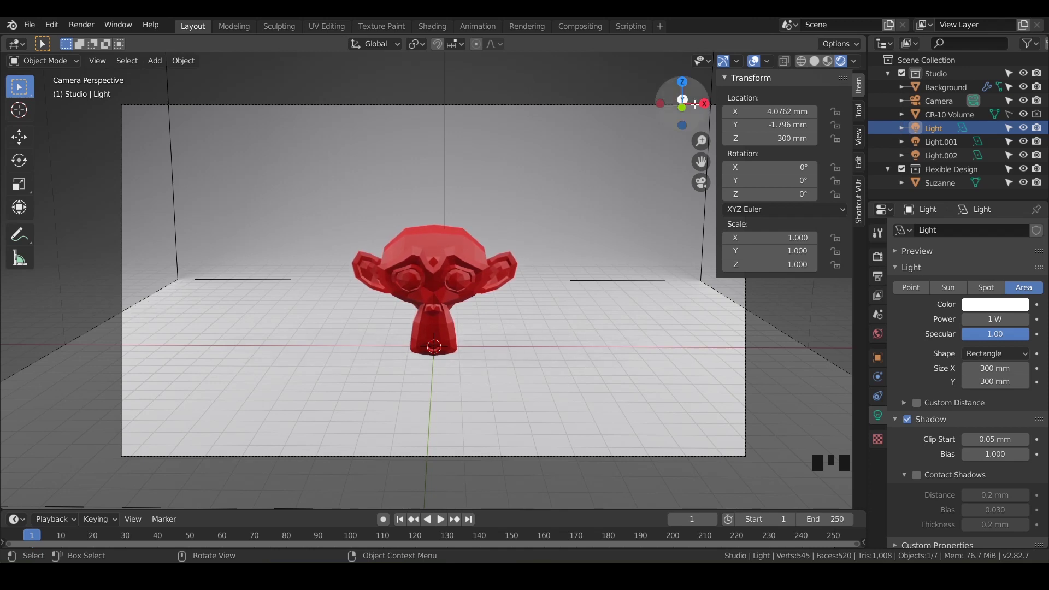
{"action": "left_click", "coordinate": [754, 61]}
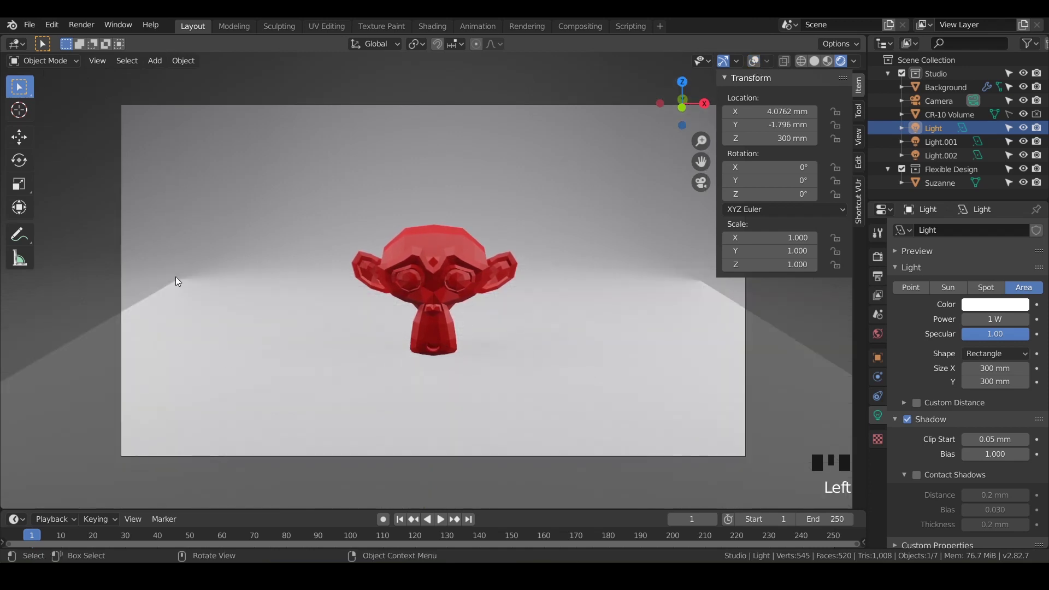
{"action": "left_click", "coordinate": [756, 60]}
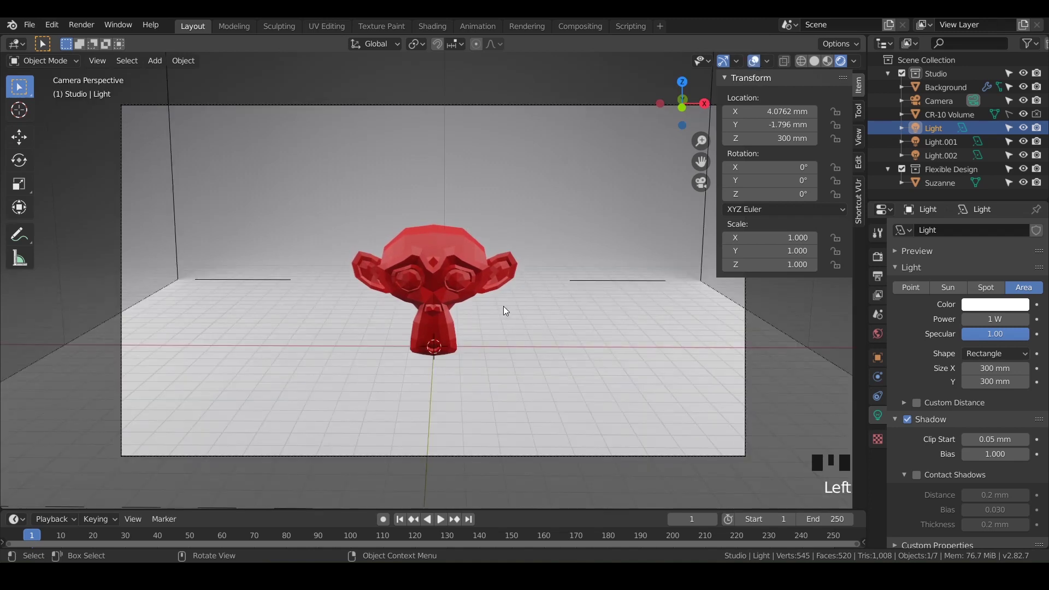
- Move the camera forward with walk navigation to frame Suzanne more closely
{"action": "key", "text": "shift+grave"}
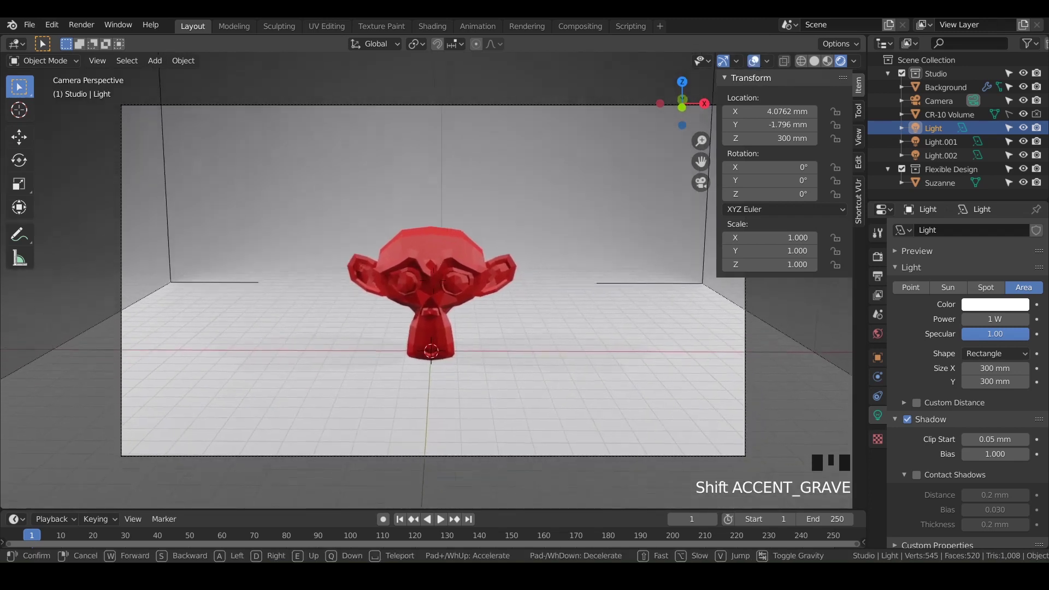
{"action": "key", "text": "w"}
{"action": "key", "text": "w"}
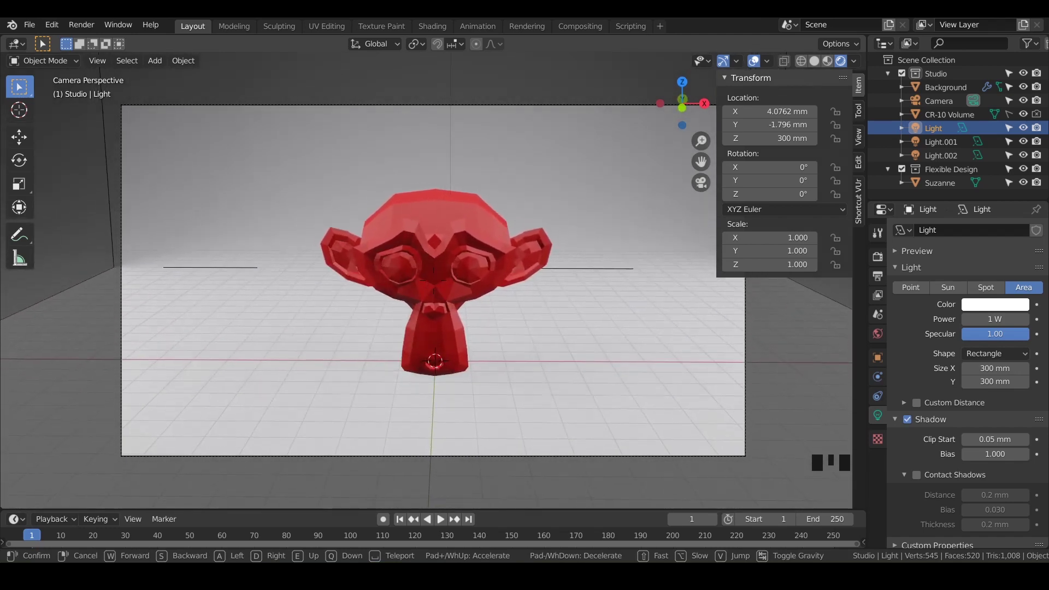
{"action": "left_click", "coordinate": [434, 281]}
{"action": "left_click", "coordinate": [434, 280]}
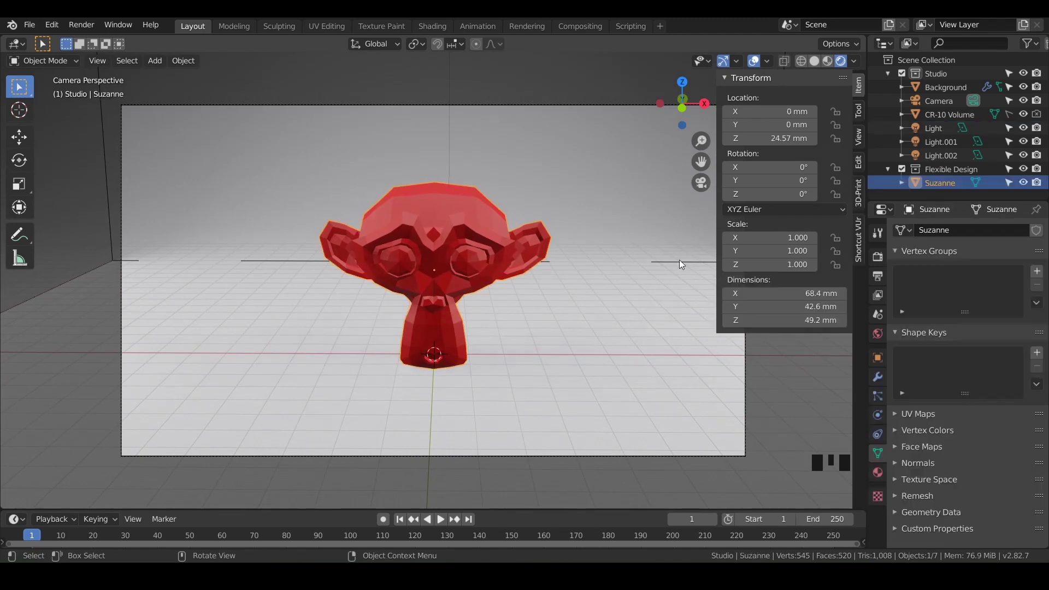
- Review the power settings of the three lights and set the power of Light.002 to 0.25 W
{"action": "left_click", "coordinate": [928, 127]}
{"action": "left_click", "coordinate": [877, 416]}
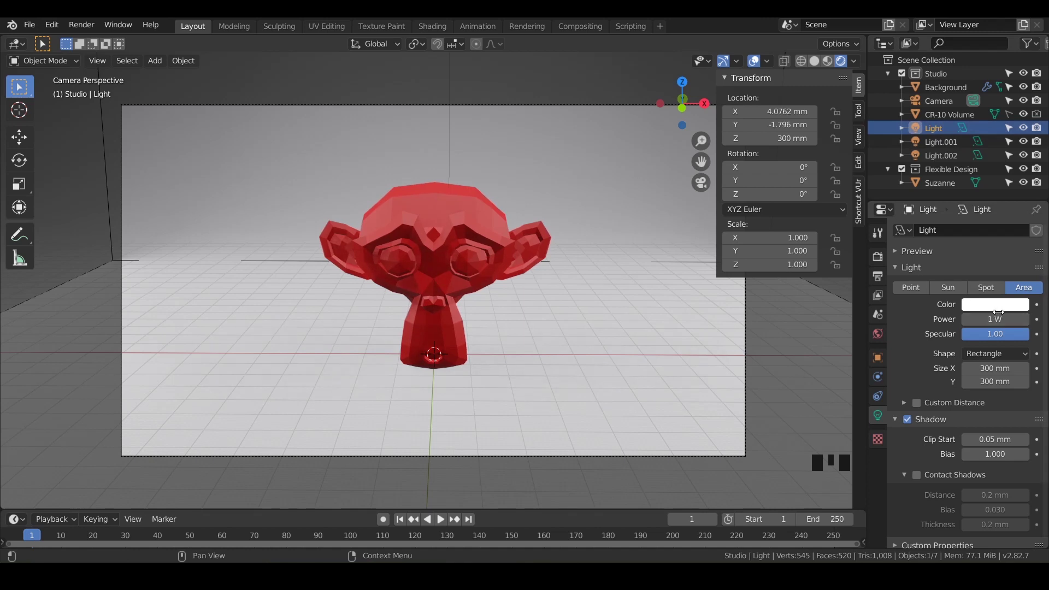
{"action": "left_click", "coordinate": [936, 143]}
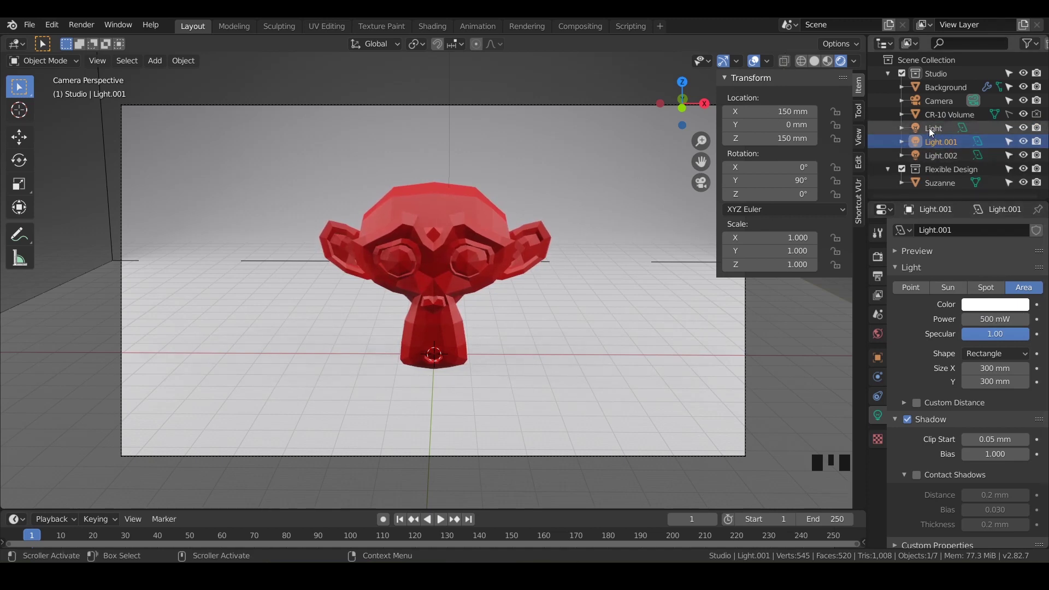
{"action": "left_click", "coordinate": [934, 156]}
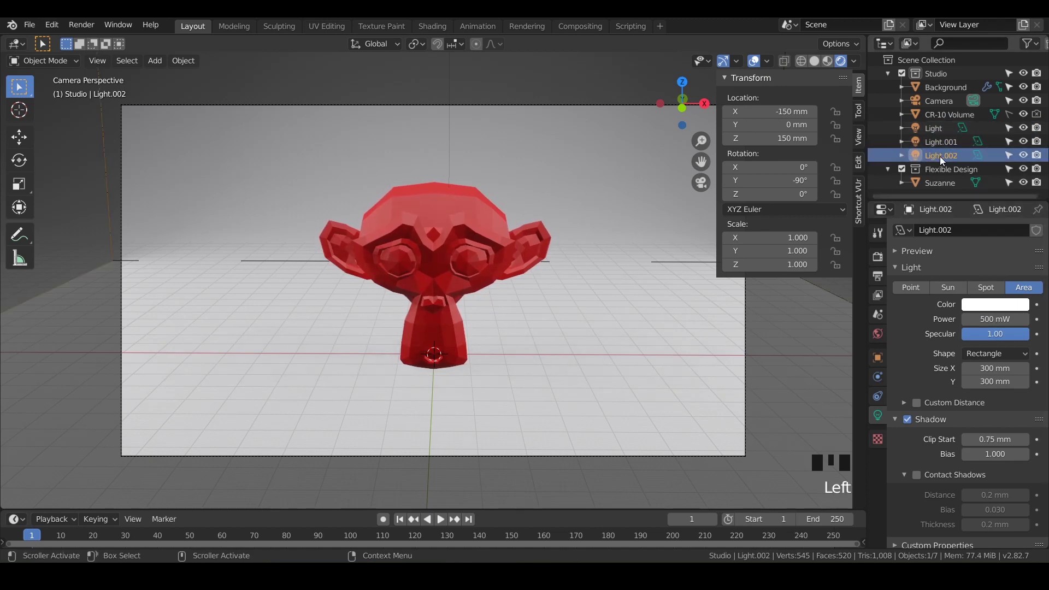
{"action": "left_click", "coordinate": [995, 319]}
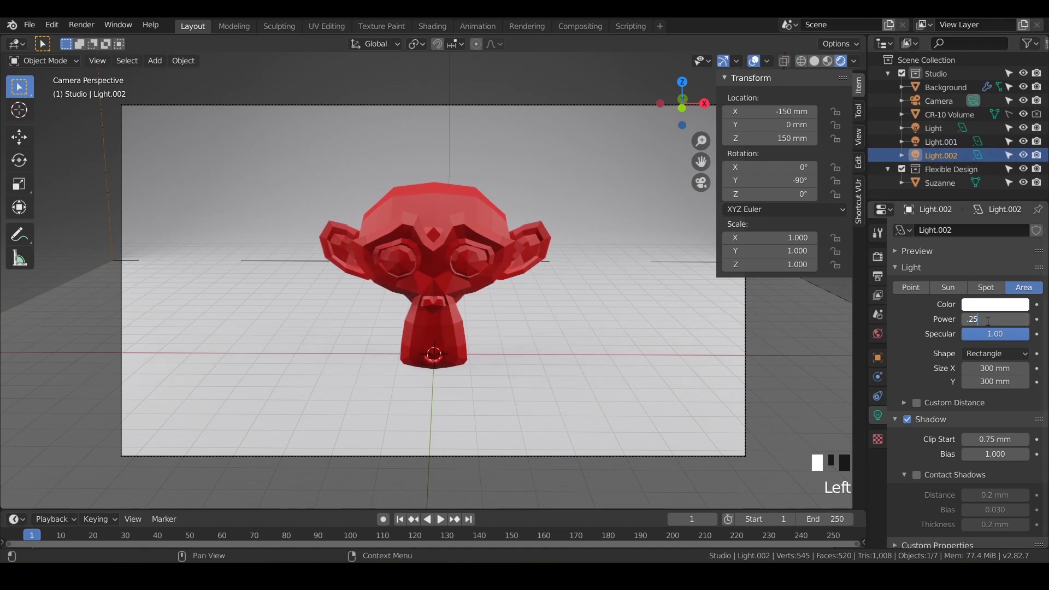
{"action": "type", "text": ".25"}
{"action": "key", "text": "Return"}
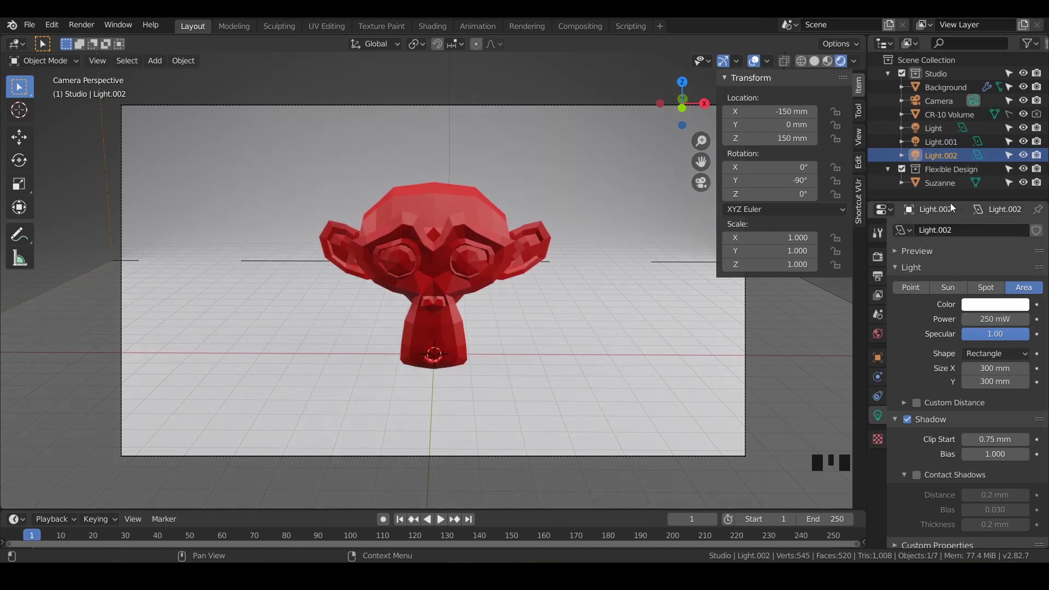
{"action": "left_click", "coordinate": [939, 154]}
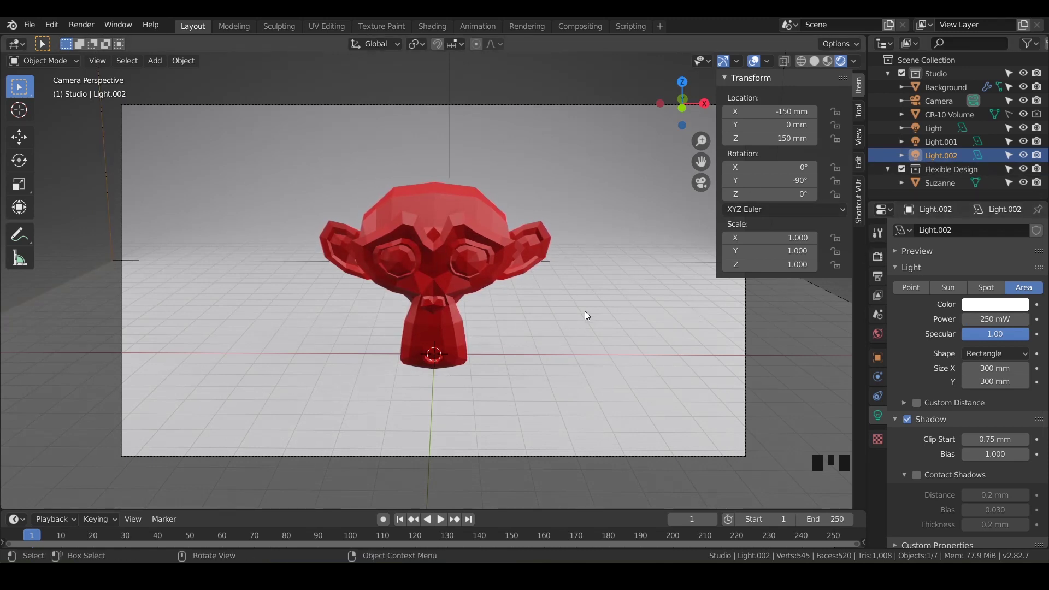
- Hide all three lights, then show Light, Light.001 and Light.002 one at a time to examine each one's effect on Suzanne
{"action": "left_click", "coordinate": [1024, 155]}
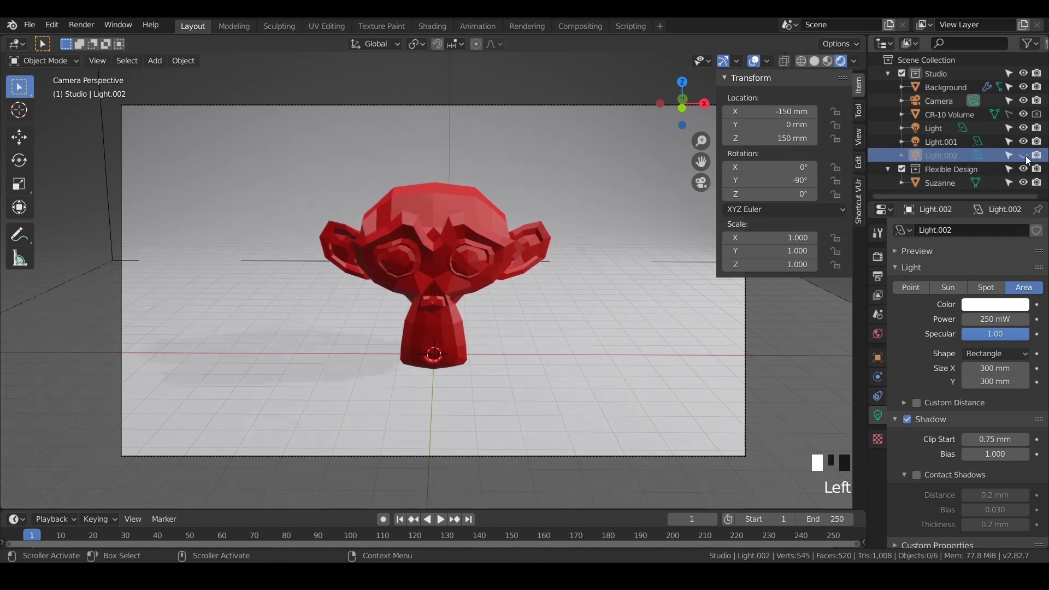
{"action": "left_click", "coordinate": [1024, 141]}
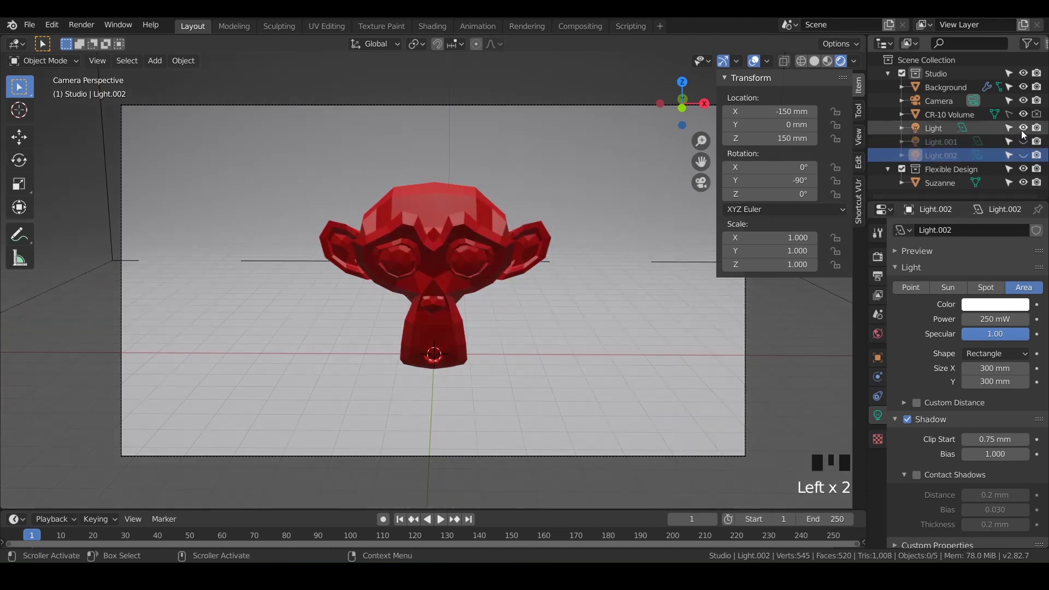
{"action": "left_click", "coordinate": [1023, 128]}
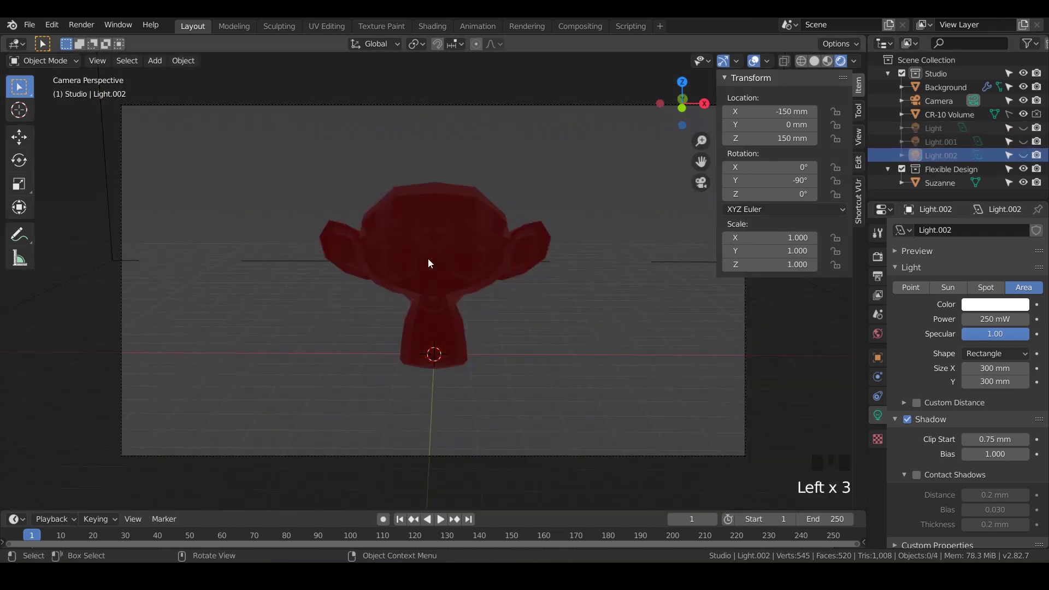
{"action": "left_click", "coordinate": [1024, 128]}
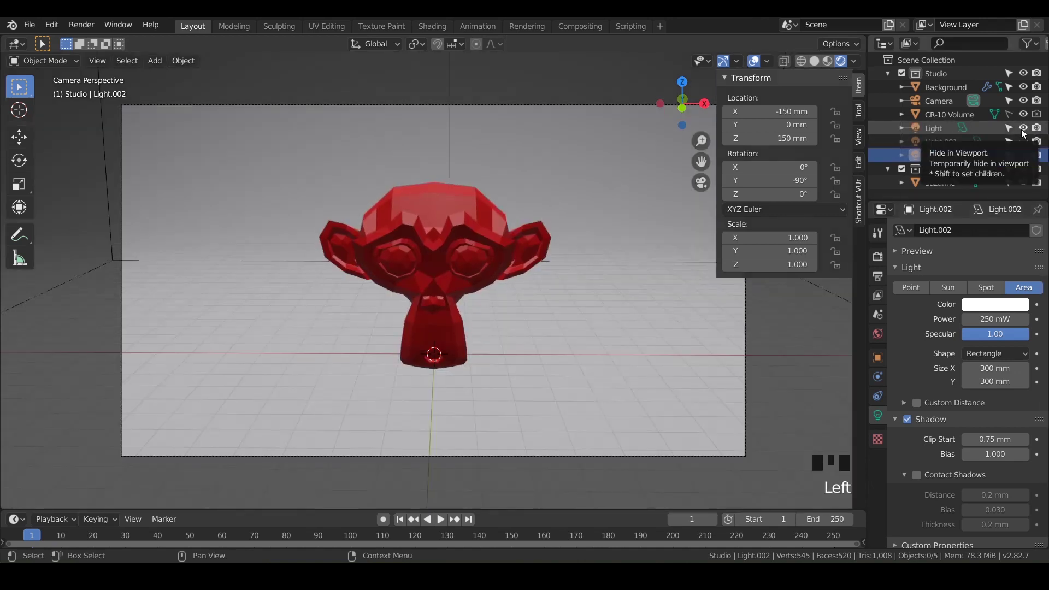
{"action": "left_click", "coordinate": [1024, 128]}
{"action": "left_click", "coordinate": [1023, 141]}
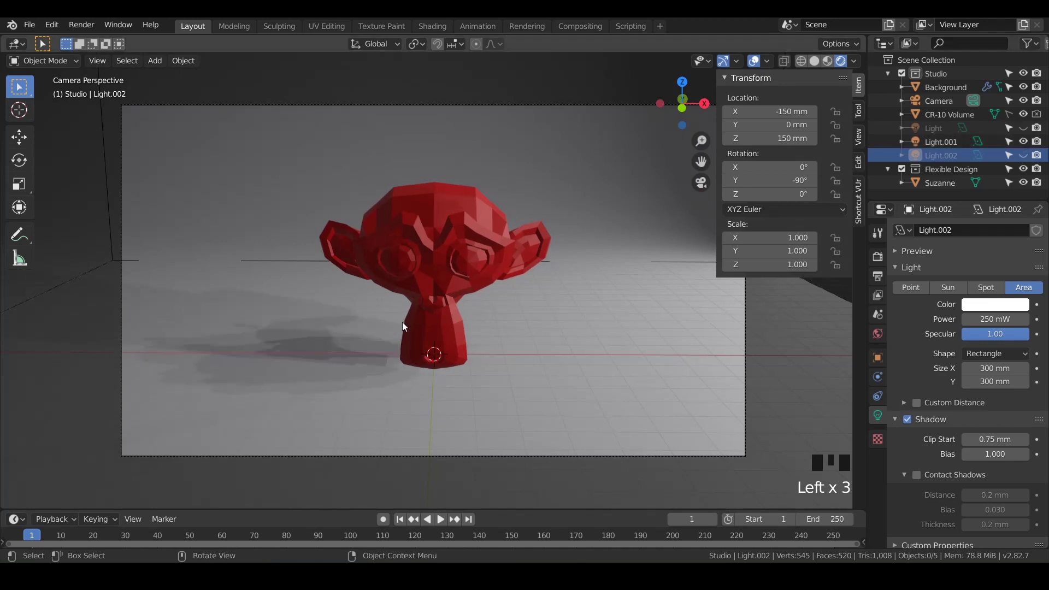
{"action": "left_click", "coordinate": [1024, 143]}
{"action": "left_click", "coordinate": [1023, 154]}
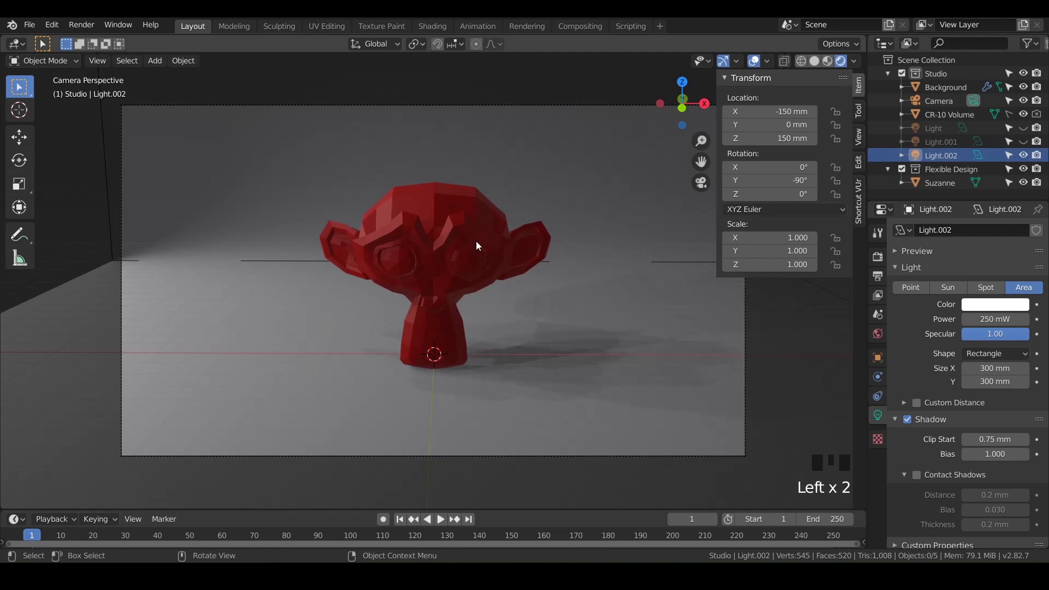
- Compare Suzanne with different light combinations and with all lights hidden, ending with all three lights shown again
{"action": "left_click", "coordinate": [1023, 141]}
{"action": "left_click", "coordinate": [1023, 155]}
{"action": "left_click", "coordinate": [1024, 128]}
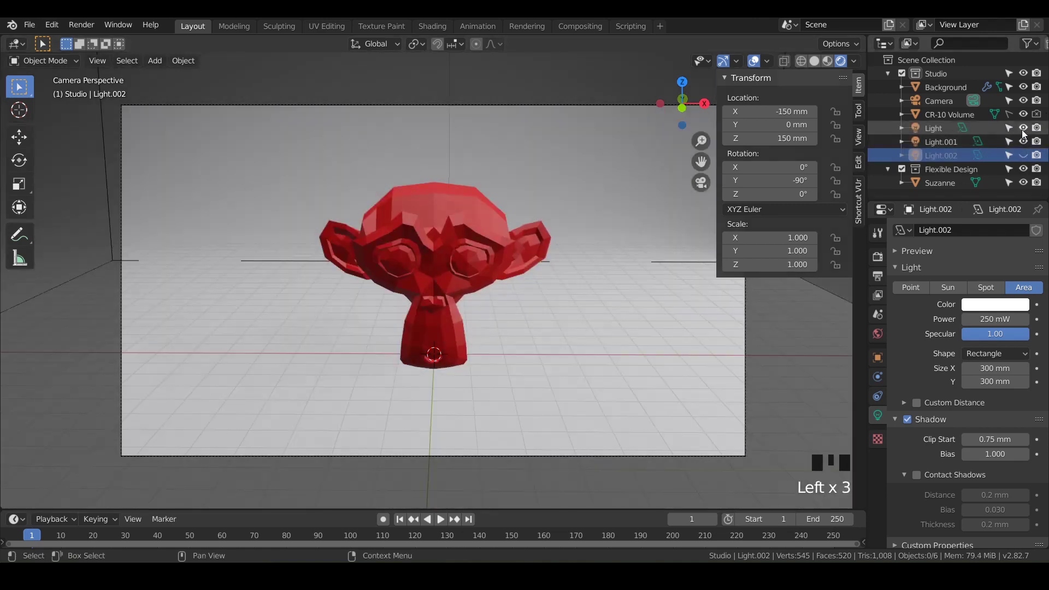
{"action": "left_click", "coordinate": [1023, 128]}
{"action": "left_click", "coordinate": [1023, 142]}
{"action": "left_click", "coordinate": [1024, 155]}
{"action": "left_click", "coordinate": [1023, 155]}
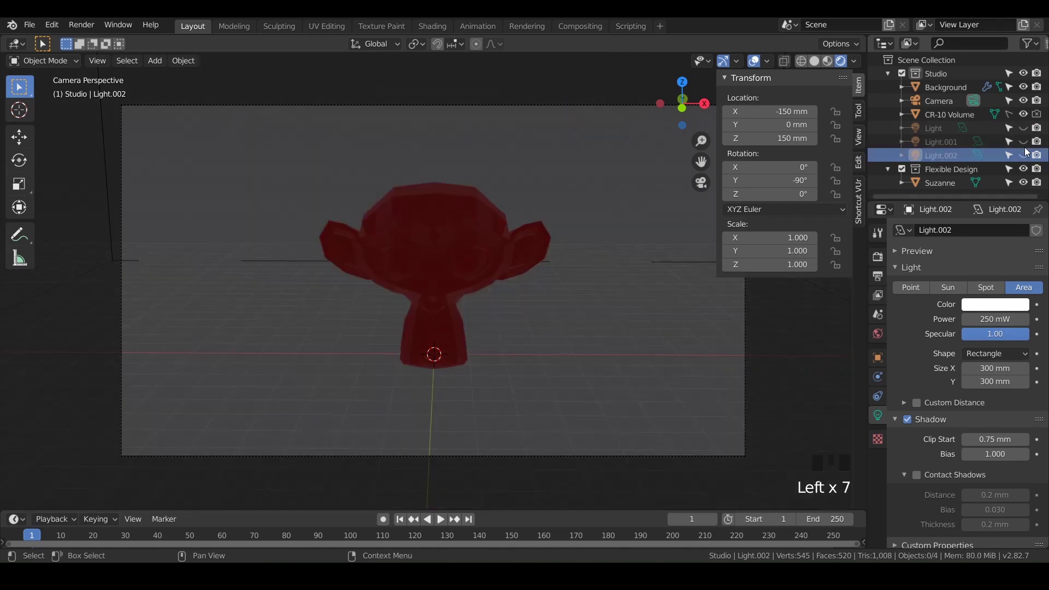
{"action": "left_click", "coordinate": [1024, 154]}
{"action": "left_click", "coordinate": [1023, 128]}
{"action": "left_click", "coordinate": [1024, 142]}
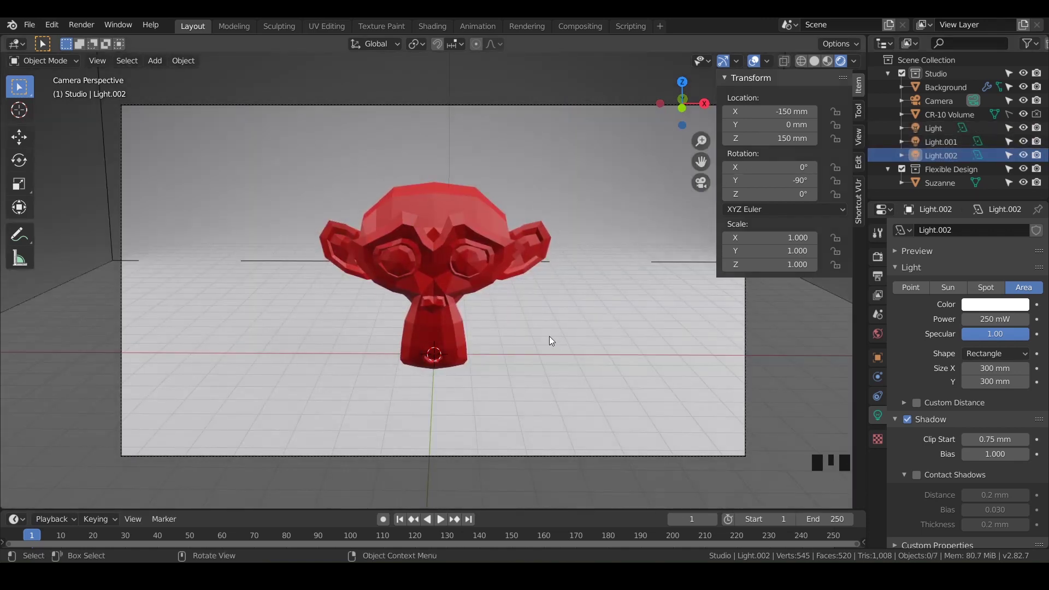
- View the whole studio setup from outside the camera and save the file EEVEE STUDIO.blend
{"action": "scroll", "coordinate": [585, 325], "scroll_direction": "down", "scroll_amount": 4}
{"action": "mouse_move", "coordinate": [585, 326]}
{"action": "middle_mouse_down"}
{"action": "mouse_move", "coordinate": [562, 331]}
{"action": "mouse_move", "coordinate": [549, 431]}
{"action": "mouse_move", "coordinate": [542, 393]}
{"action": "mouse_move", "coordinate": [570, 390]}
{"action": "mouse_move", "coordinate": [546, 388]}
{"action": "mouse_move", "coordinate": [547, 325]}
{"action": "mouse_move", "coordinate": [541, 336]}
{"action": "mouse_move", "coordinate": [541, 316]}
{"action": "mouse_move", "coordinate": [546, 326]}
{"action": "mouse_move", "coordinate": [529, 327]}
{"action": "mouse_move", "coordinate": [567, 332]}
{"action": "middle_mouse_up"}
{"action": "scroll", "coordinate": [556, 332], "scroll_direction": "down", "scroll_amount": 6}
{"action": "key", "text": "ctrl+s"}
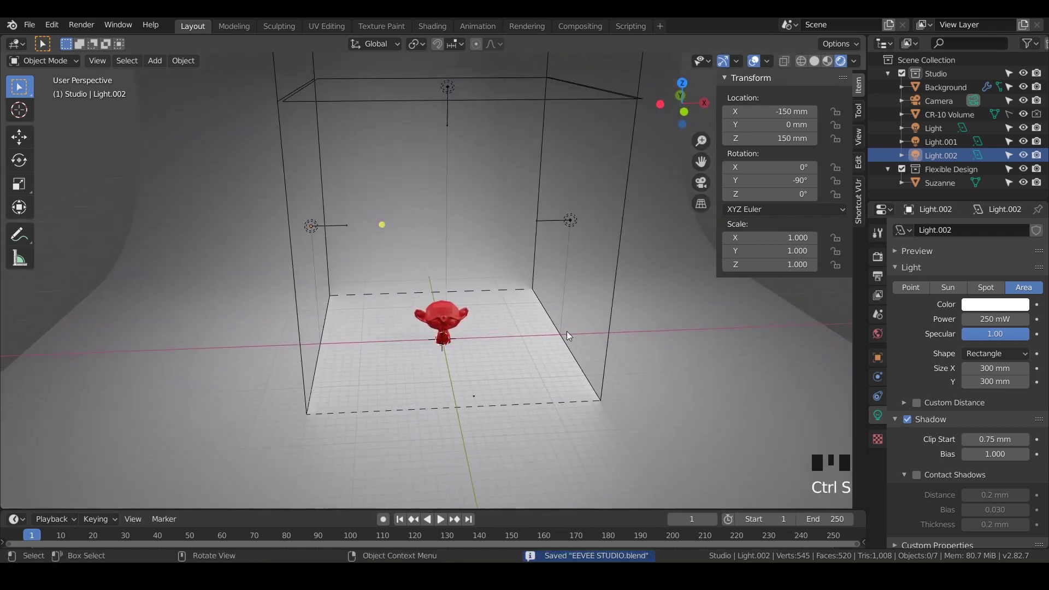